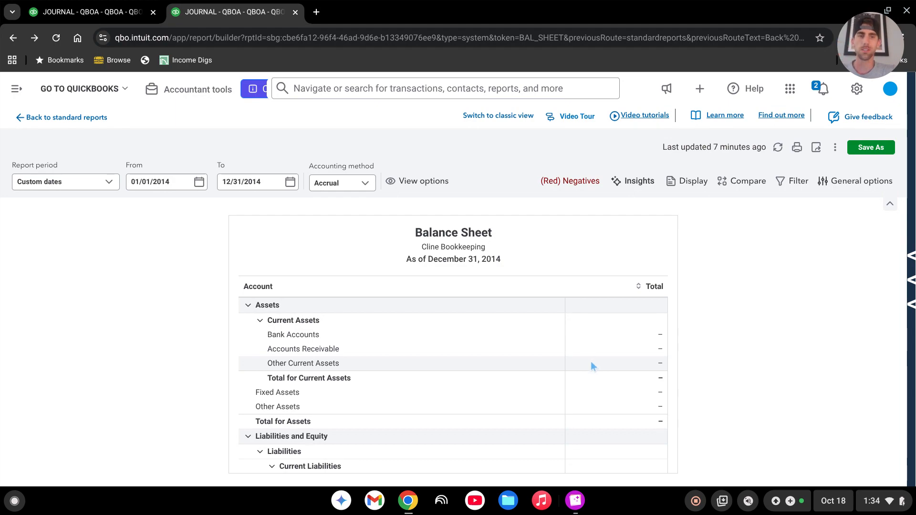
Examine the assets, liabilities and equity sections of the 2014 balance sheet.
scroll(590, 362, down, 5)
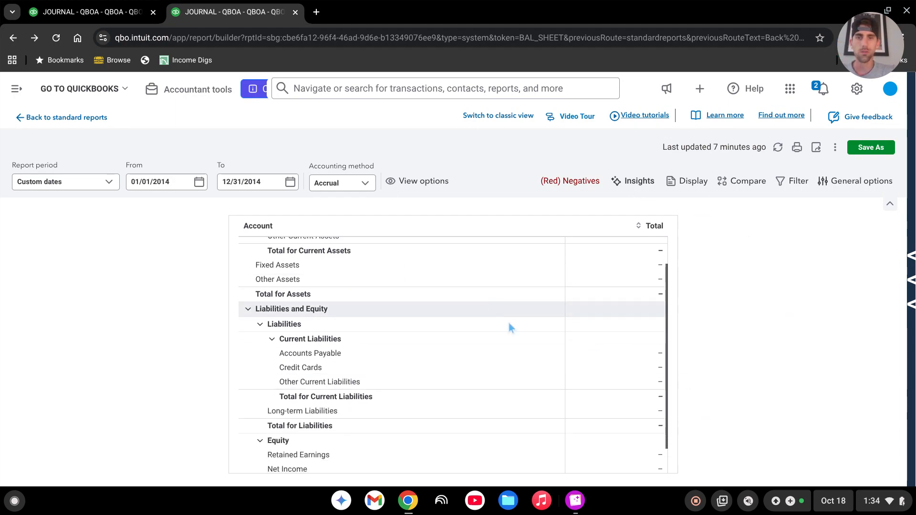
scroll(505, 358, down, 2)
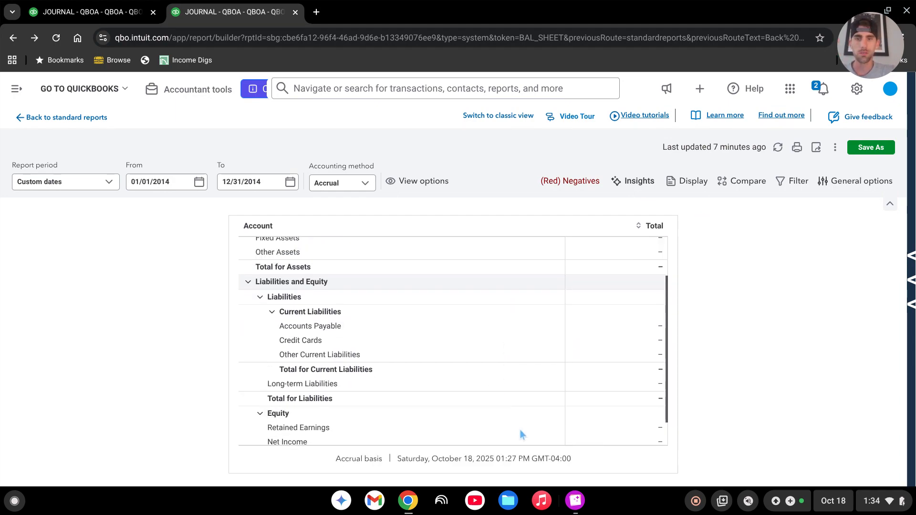
scroll(549, 437, up, 5)
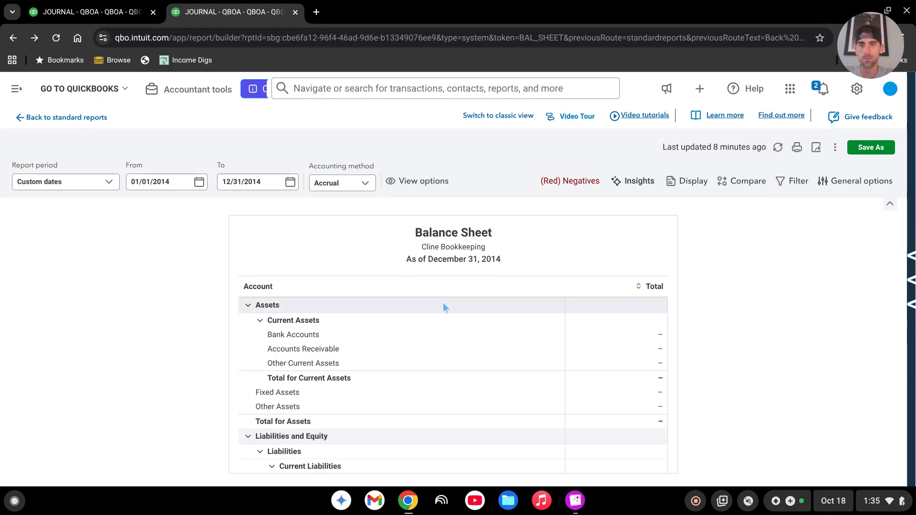
scroll(642, 375, down, 4)
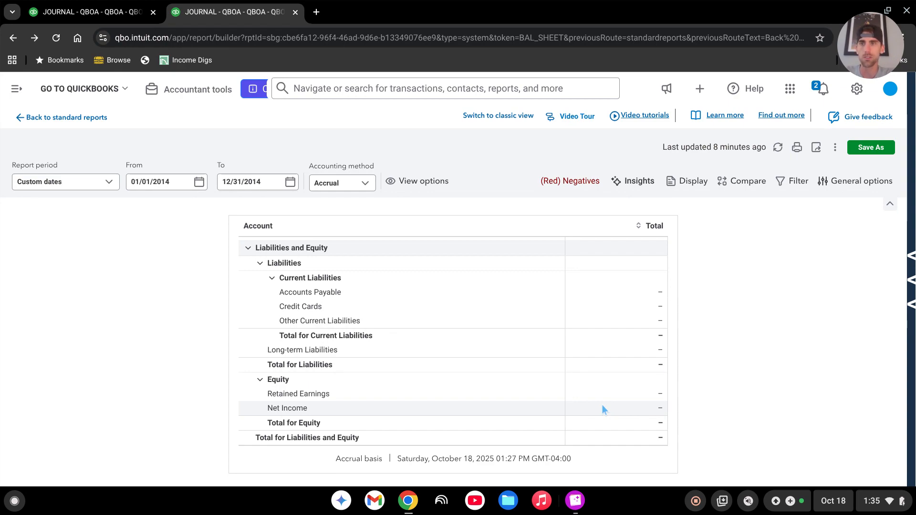
click(12, 92)
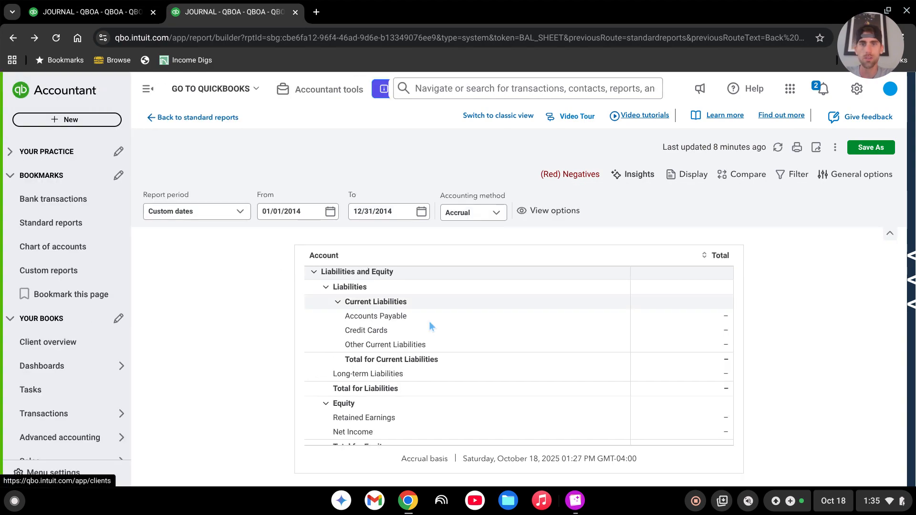
scroll(659, 403, up, 5)
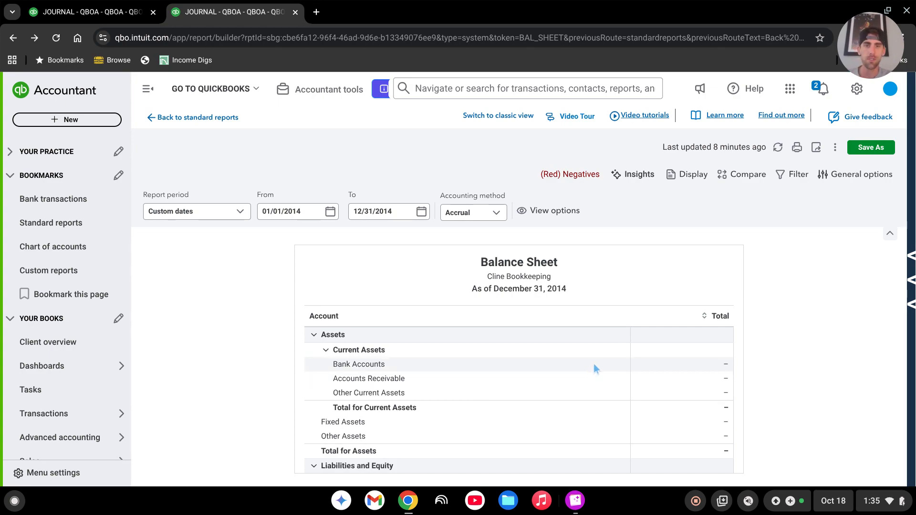
scroll(573, 384, down, 3)
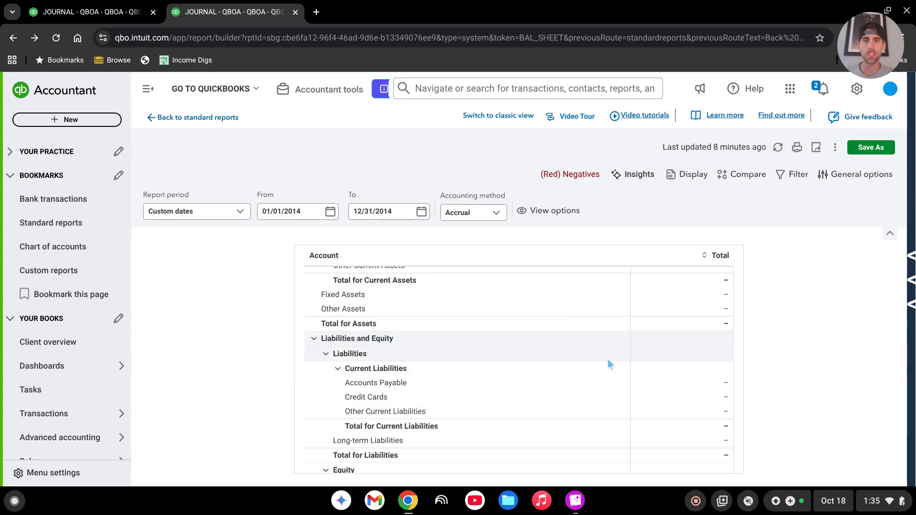
scroll(628, 408, down, 2)
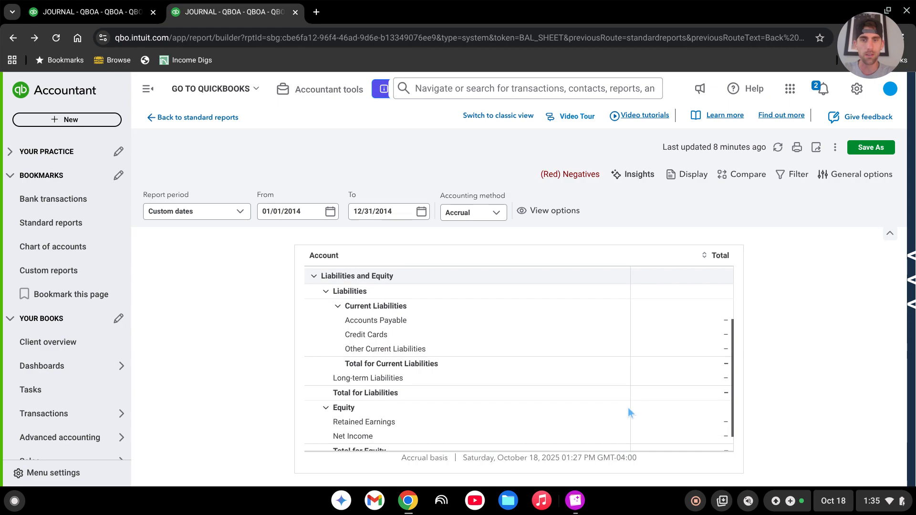
scroll(627, 408, down, 1)
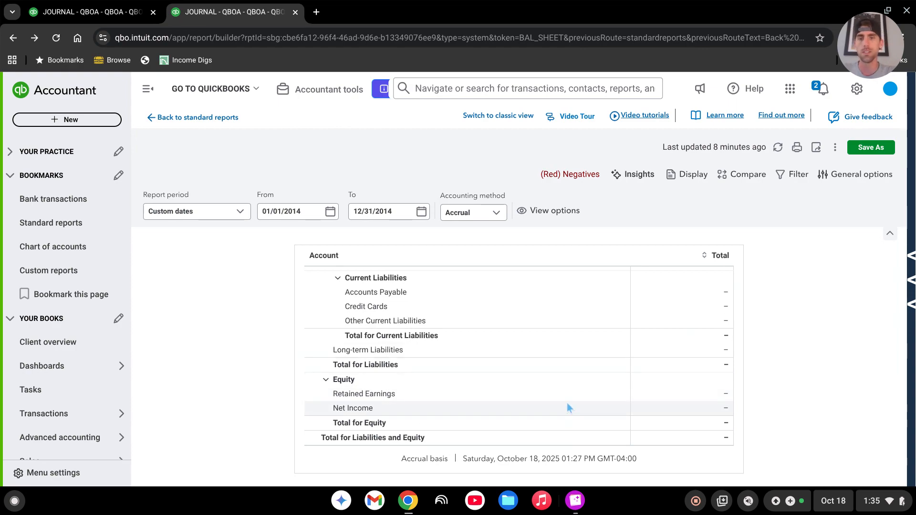
scroll(568, 406, up, 2)
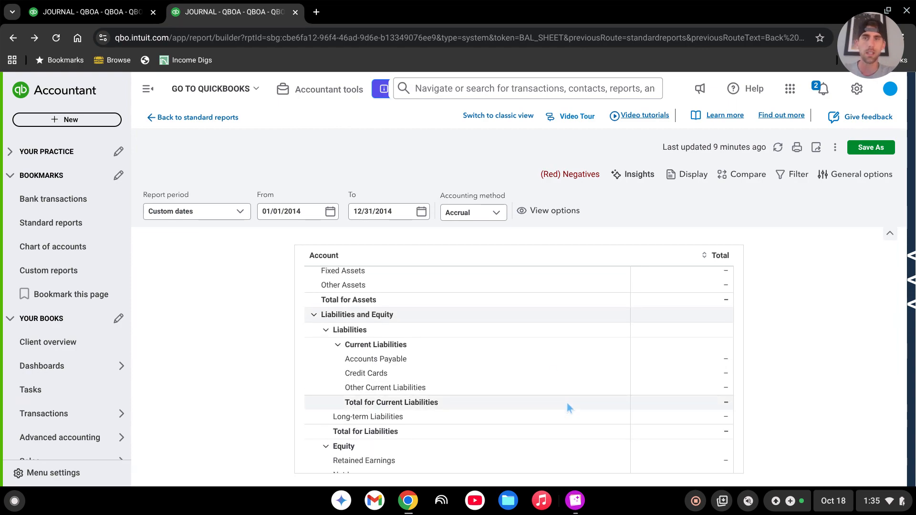
Create a new journal entry and set its journal number to "Opening Balance 2014".
click(72, 123)
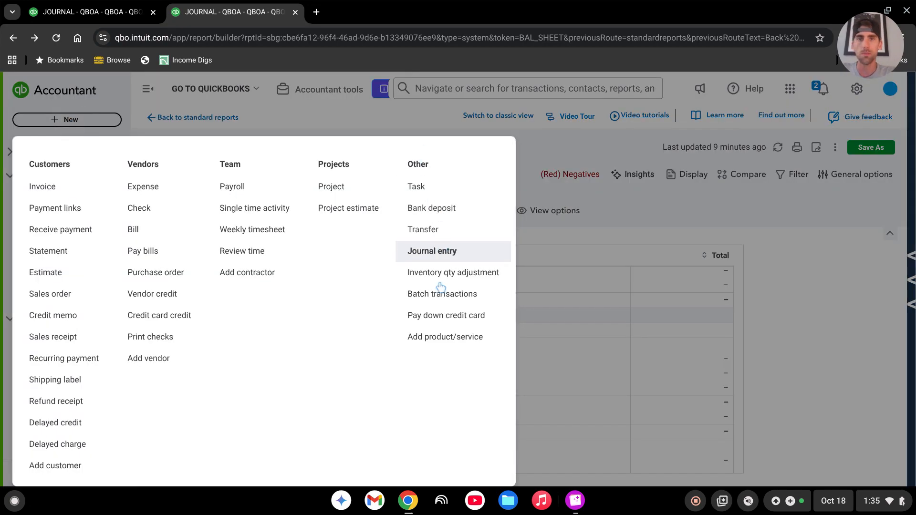
click(443, 253)
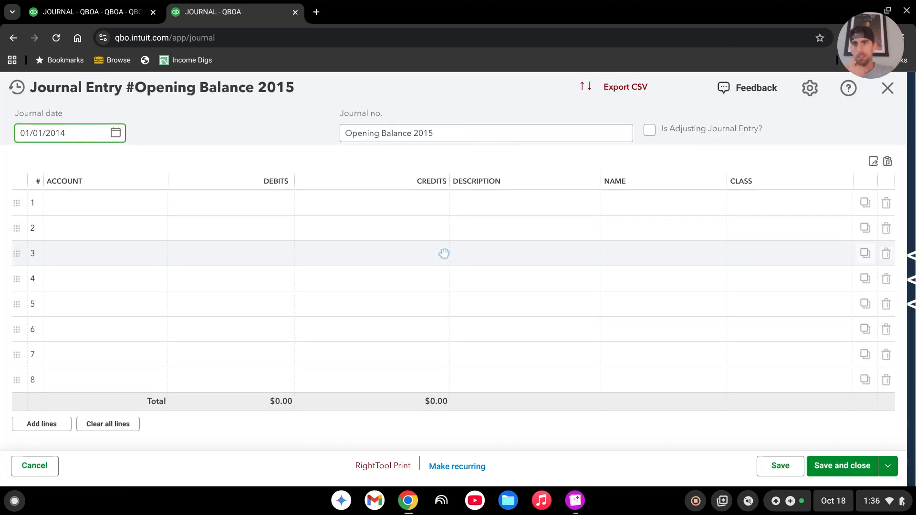
click(473, 133)
click(449, 133)
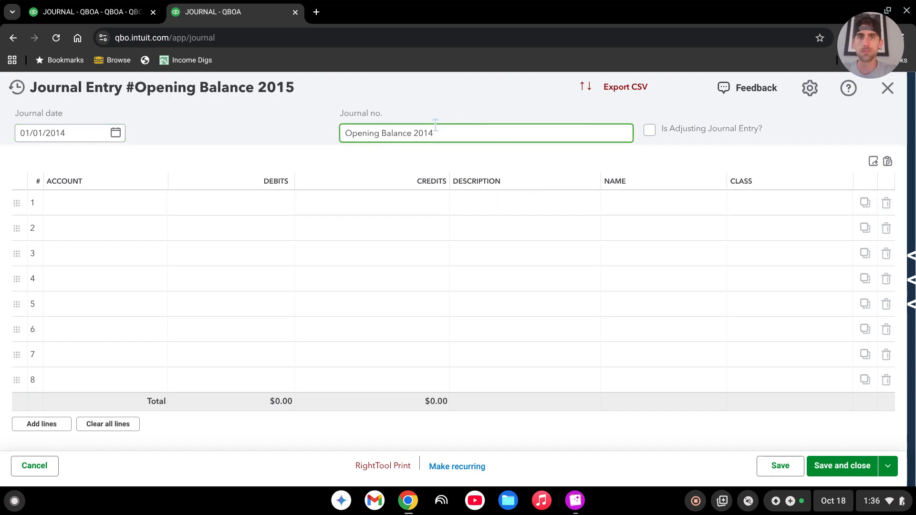
Set the journal entry's date to 12/31/2013.
click(78, 133)
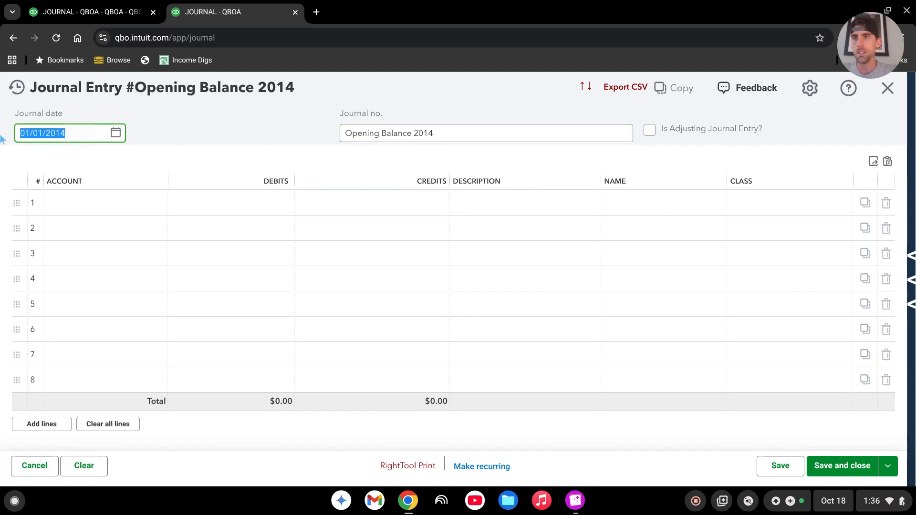
text(1)
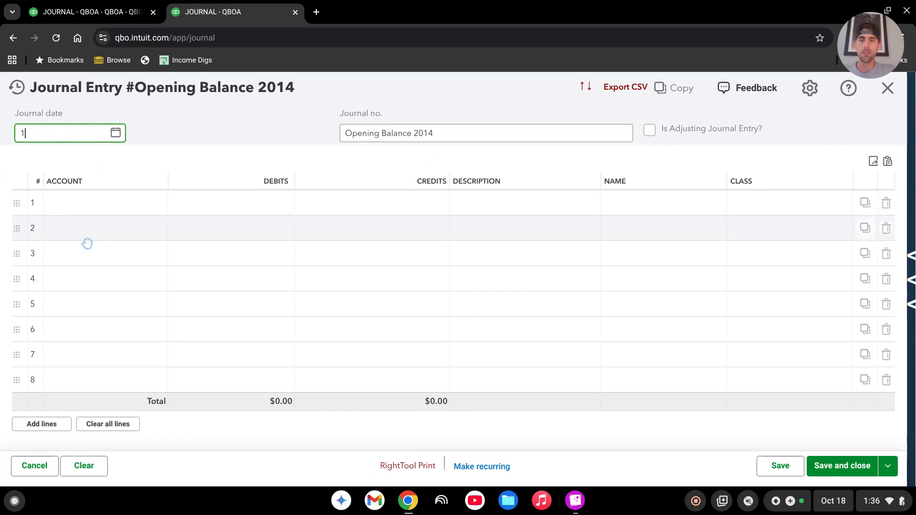
text(2/31/2013)
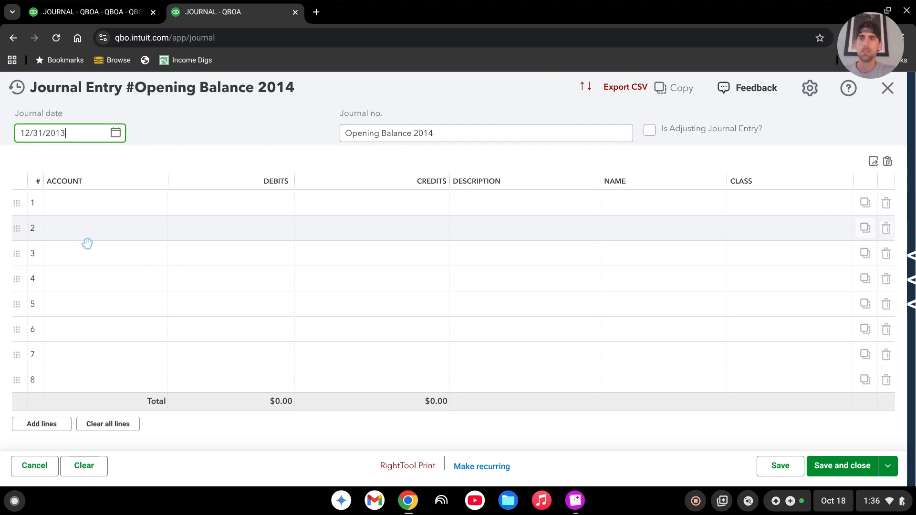
click(200, 165)
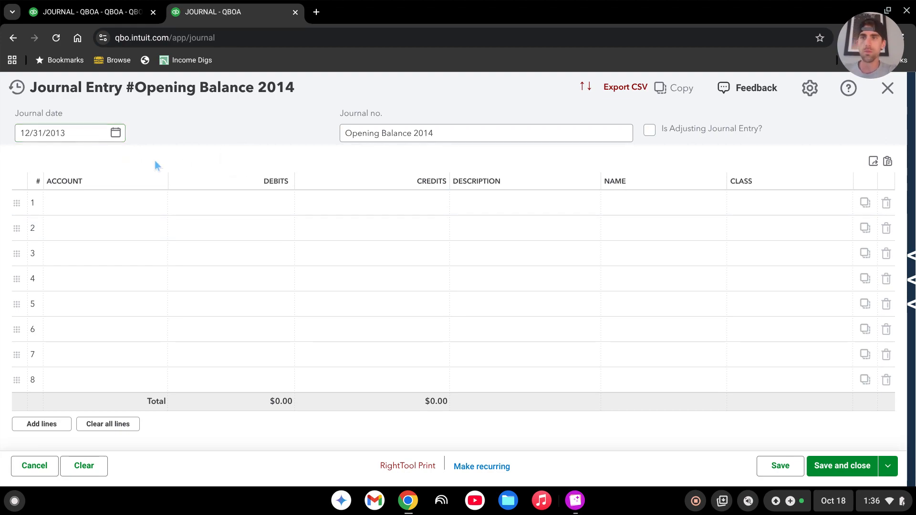
Consult the bank statement.png image and assign the first journal line to the TLC Rentals bank account.
click(576, 501)
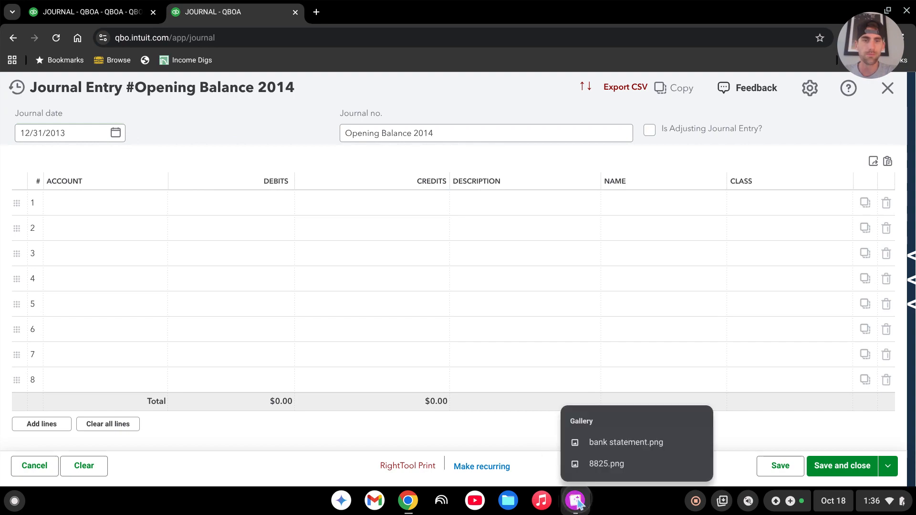
click(600, 442)
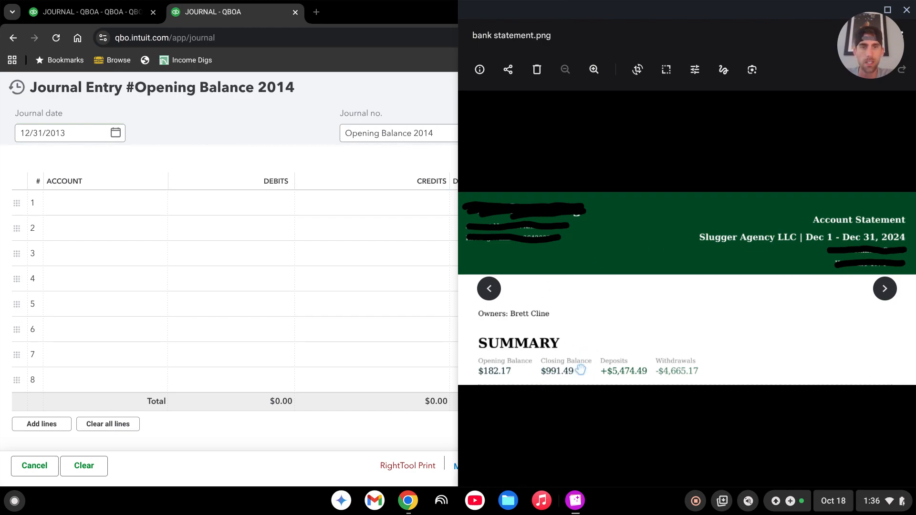
click(106, 205)
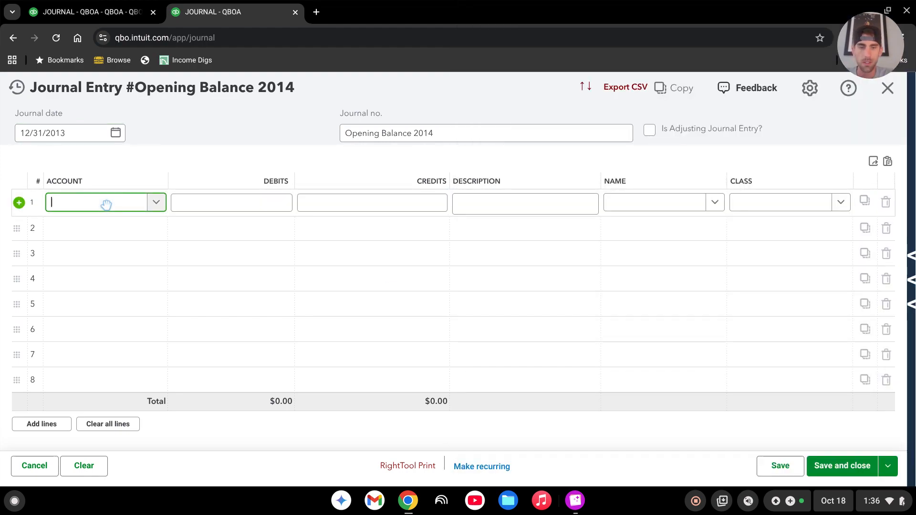
text(t)
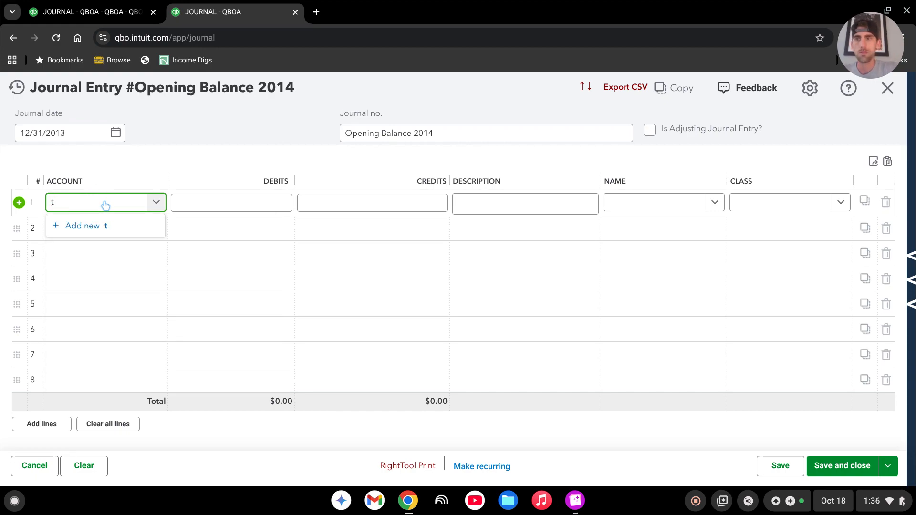
text(mclc)
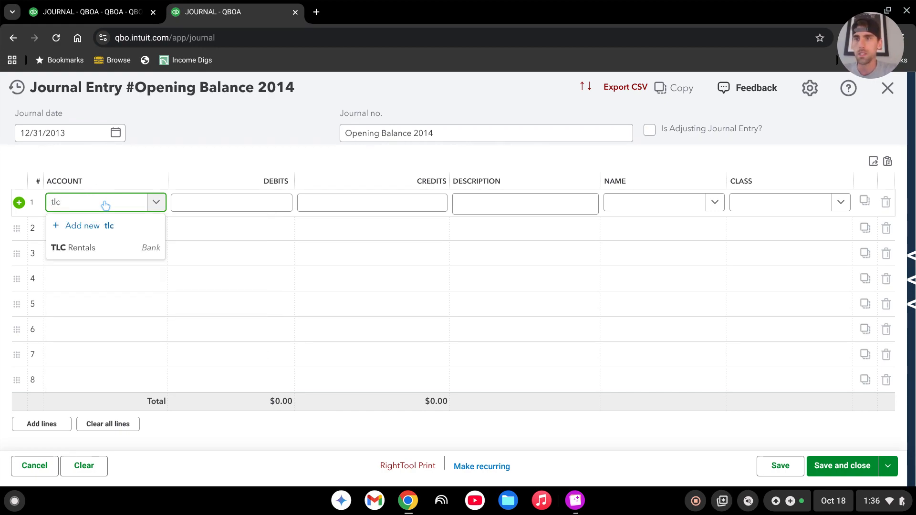
click(105, 249)
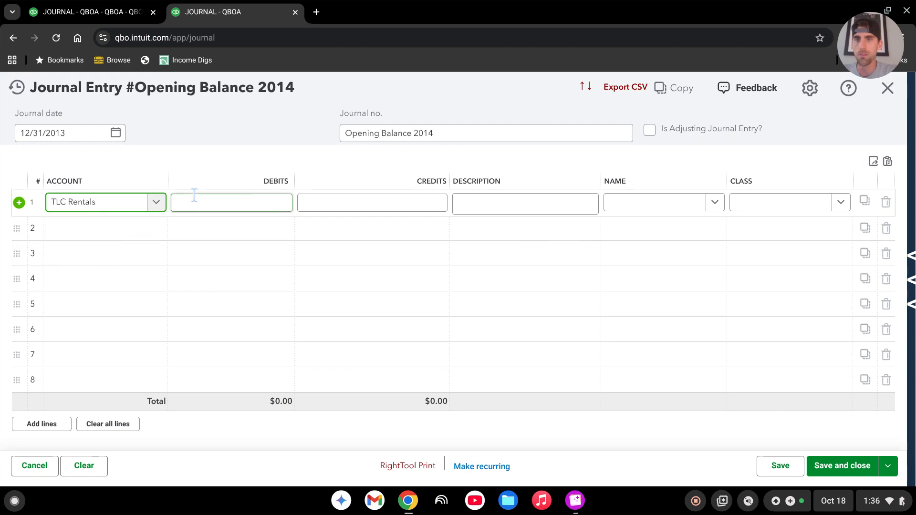
Enter the closing balance from the bank statement image, 991.49, as the debit on the TLC Rentals line.
click(271, 201)
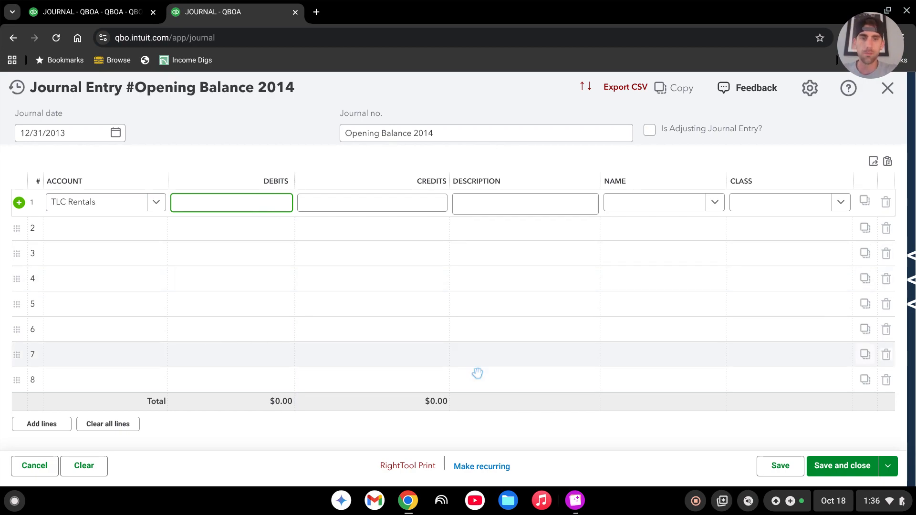
click(576, 501)
click(615, 442)
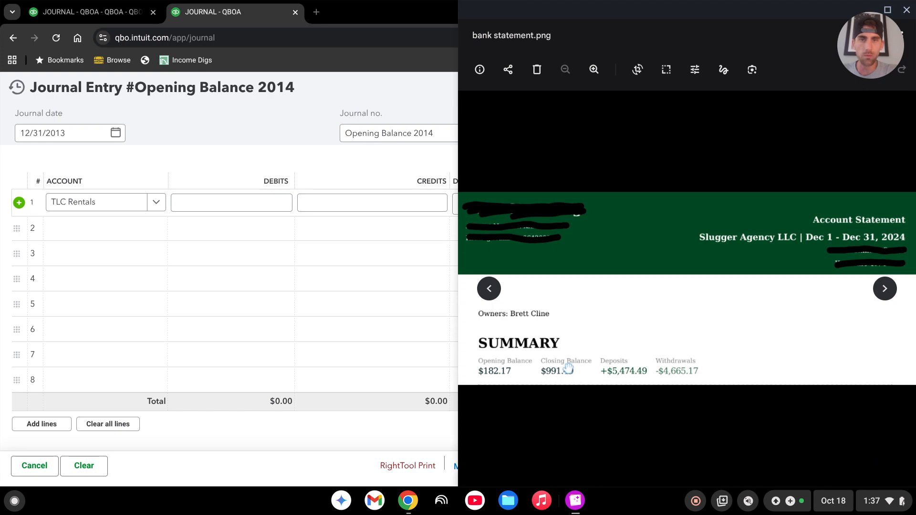
click(266, 202)
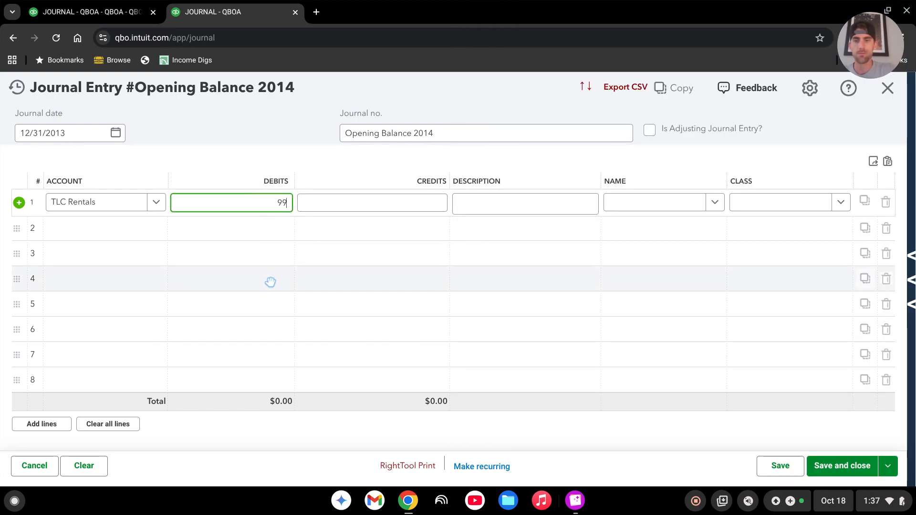
text(991.49)
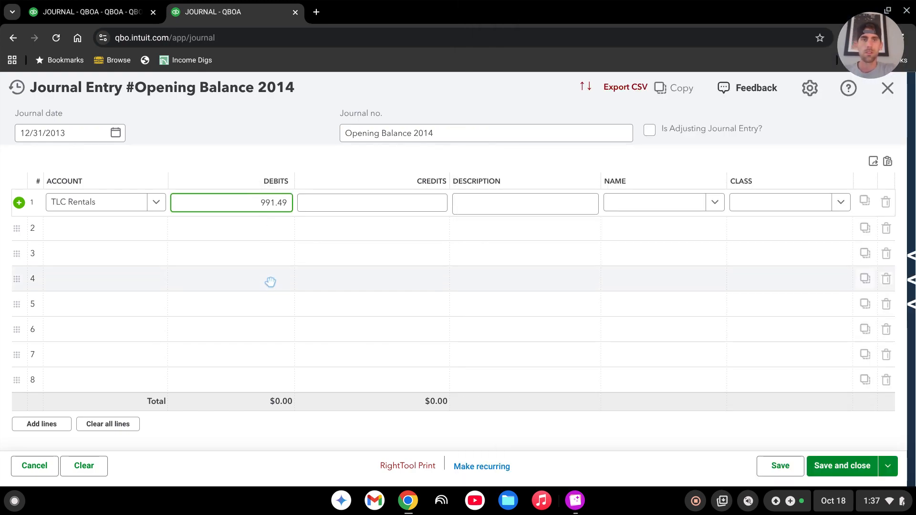
key(Tab)
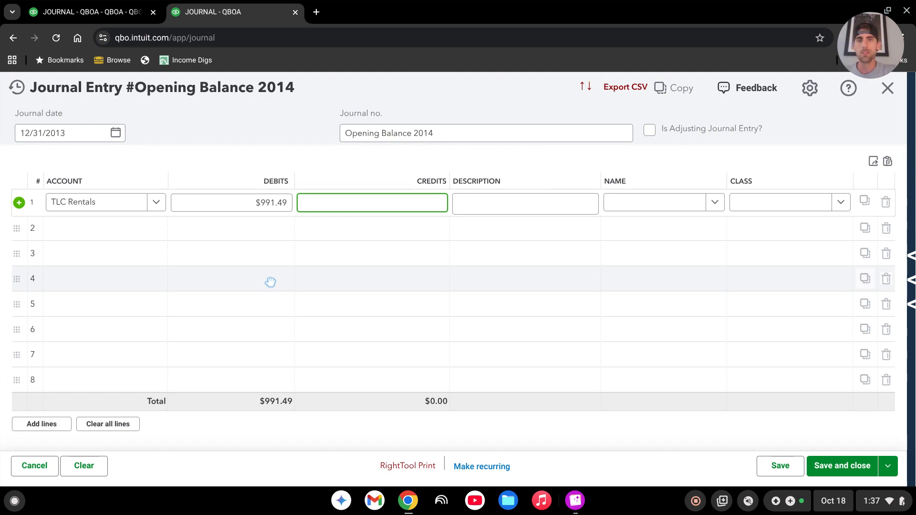
Assign the second journal line to the Opening Balance Equity account to offset the TLC Rentals debit.
click(94, 231)
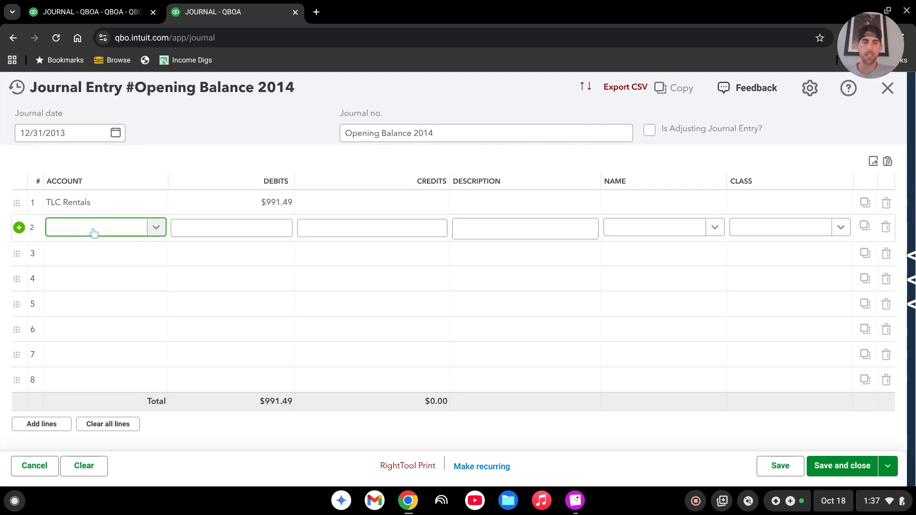
text(op)
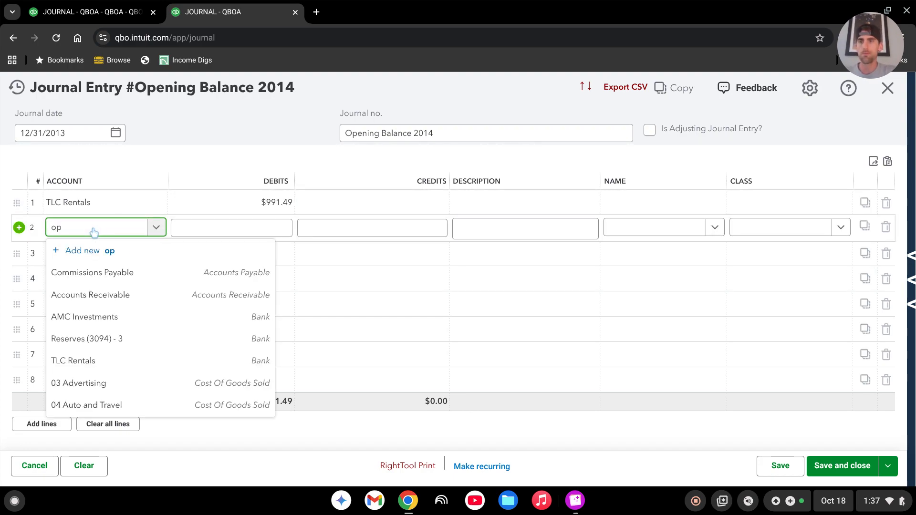
text(eni)
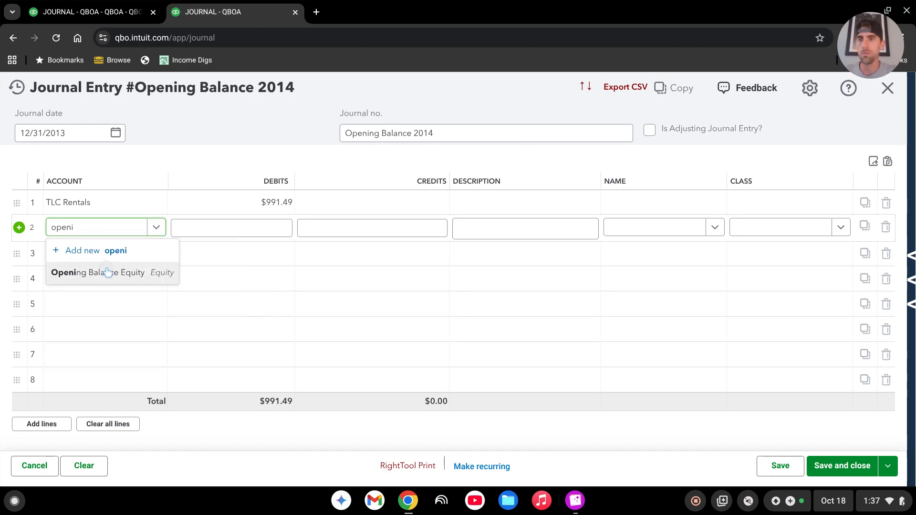
click(108, 273)
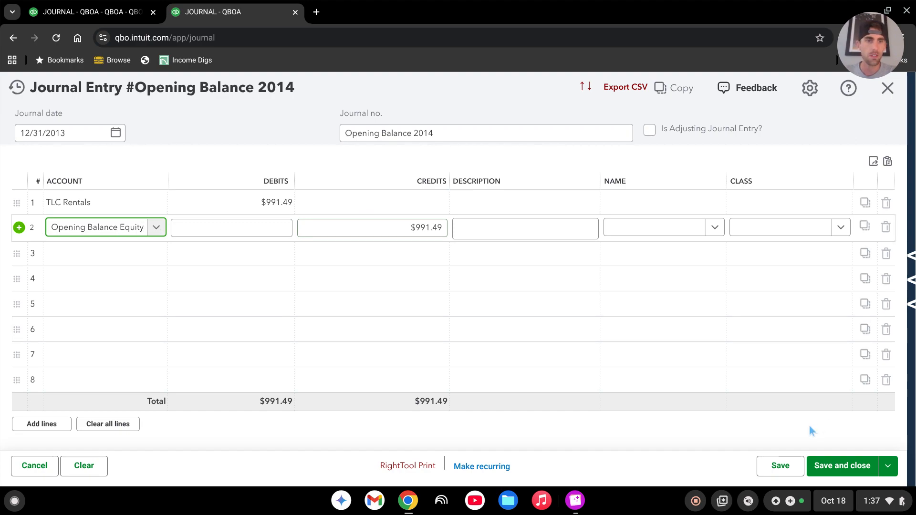
Save and close the journal entry, and review the bank account and equity lines on the balance sheet.
click(835, 468)
click(507, 326)
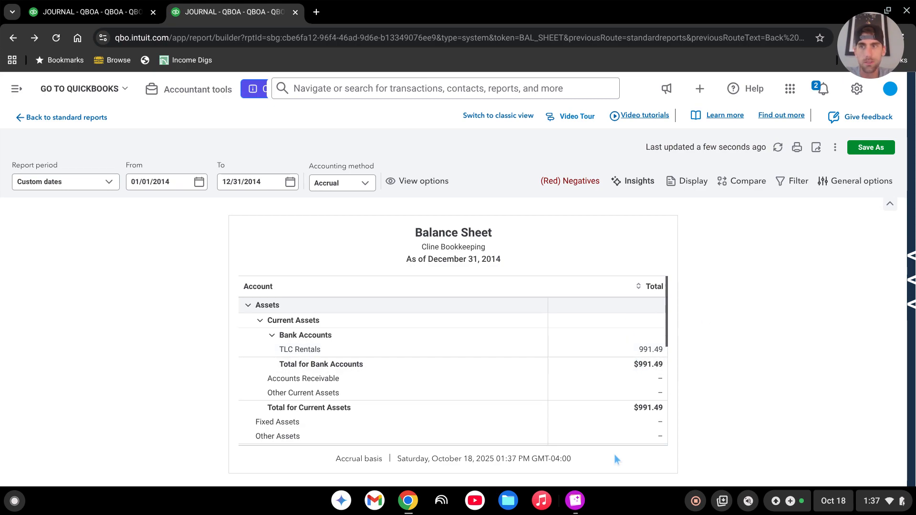
scroll(591, 319, down, 6)
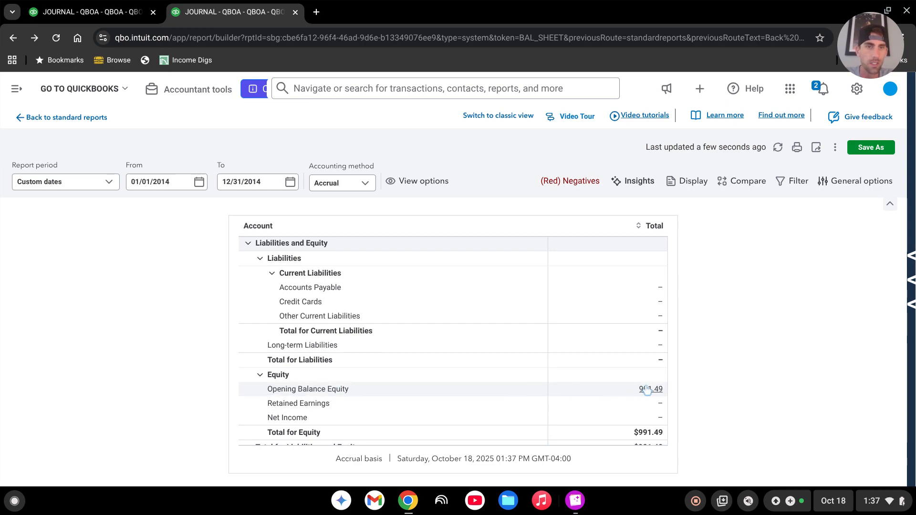
scroll(425, 333, up, 6)
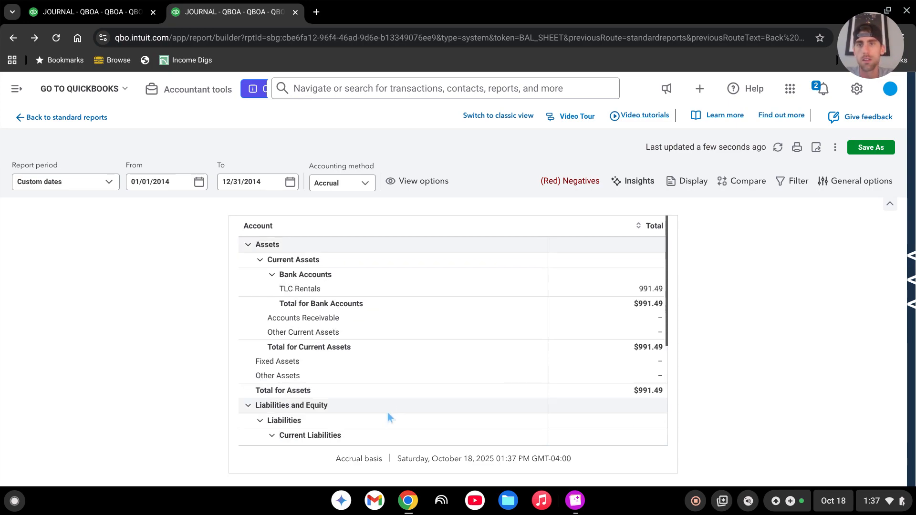
Reopen the Opening Balance 2014 journal entry dated 12/31/2013 from the recent journal entries.
click(17, 89)
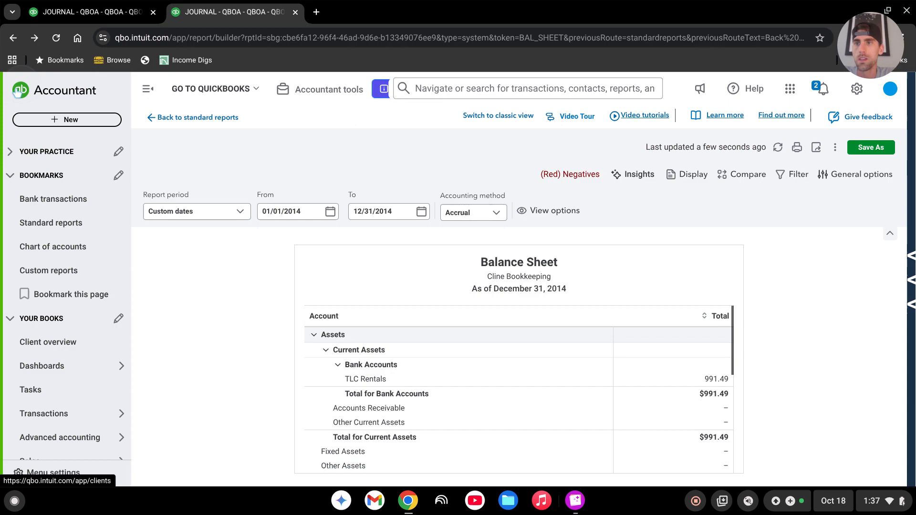
click(71, 119)
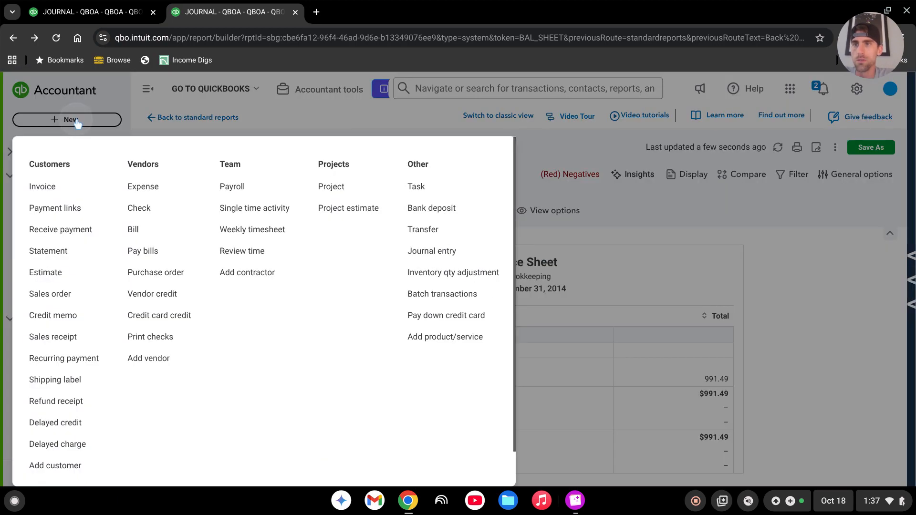
click(460, 260)
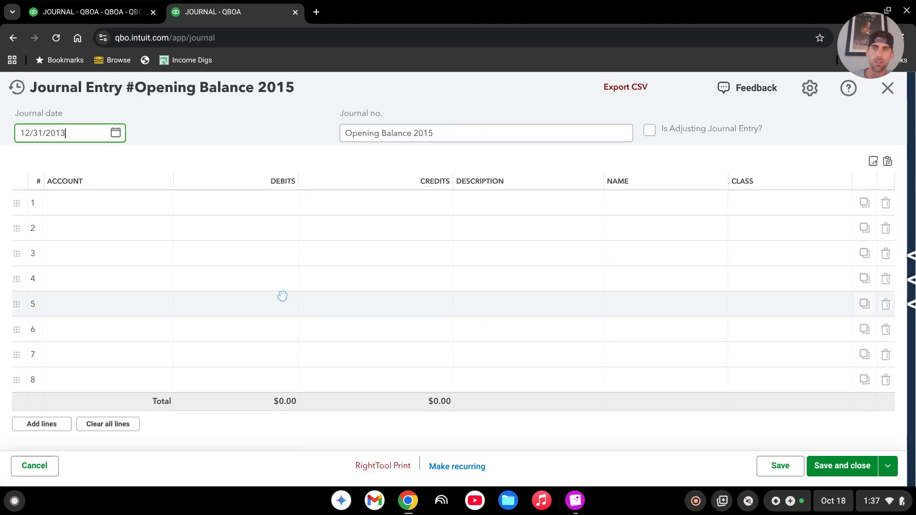
click(16, 87)
click(100, 164)
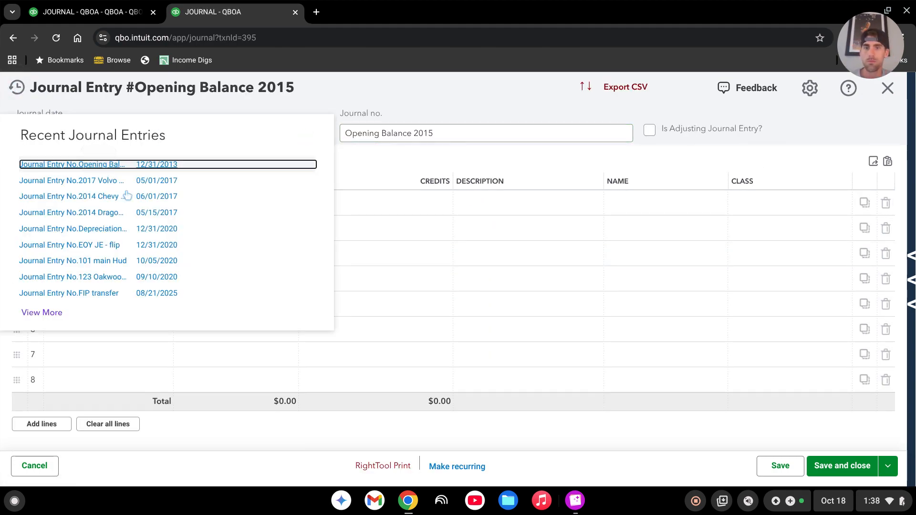
Open the 8825.png image and arrange it side by side with the journal entry, giving the journal entry slightly more width.
click(574, 503)
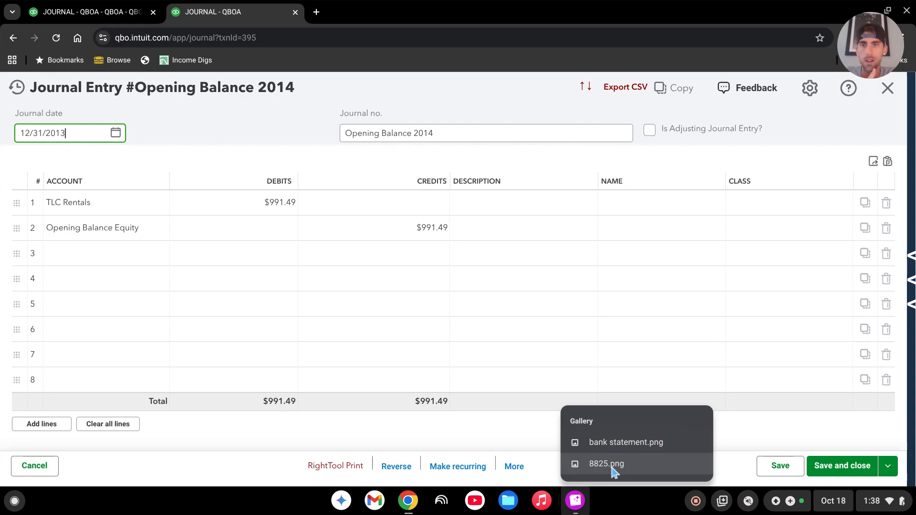
click(606, 464)
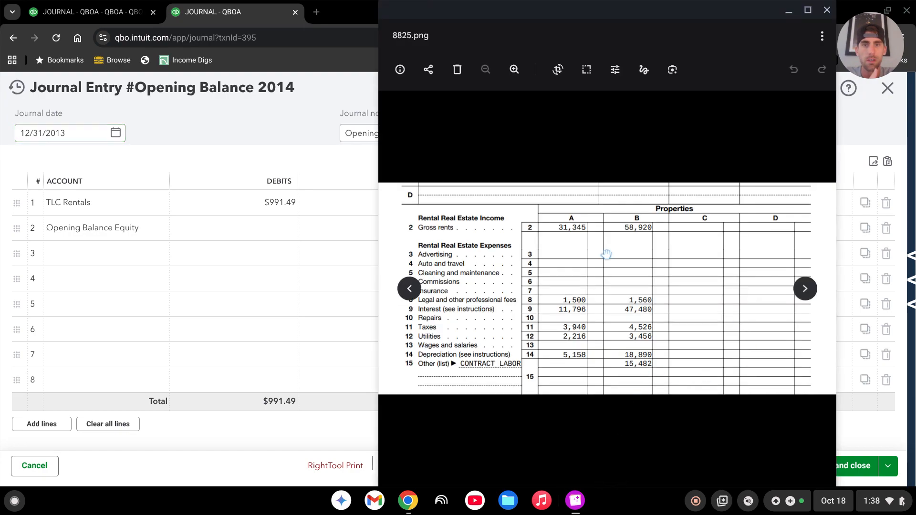
drag(661, 17, 749, 15)
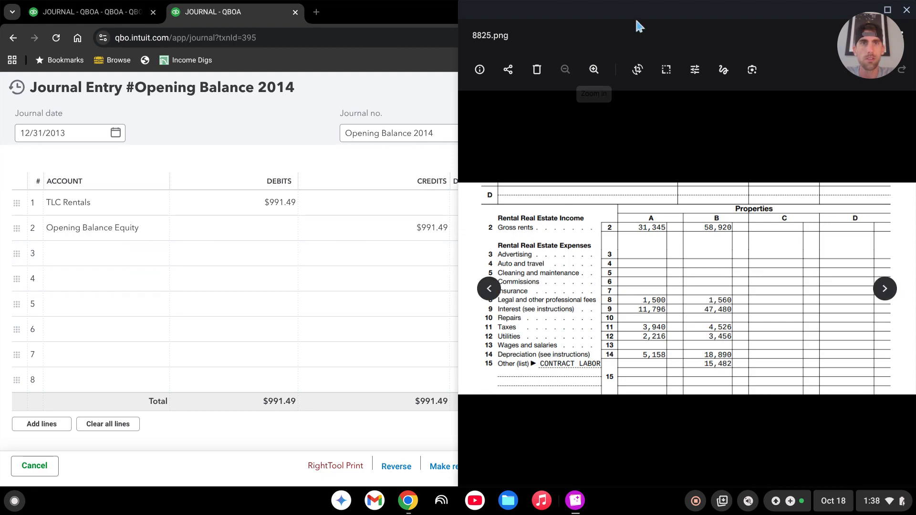
drag(645, 10, 915, 79)
click(172, 187)
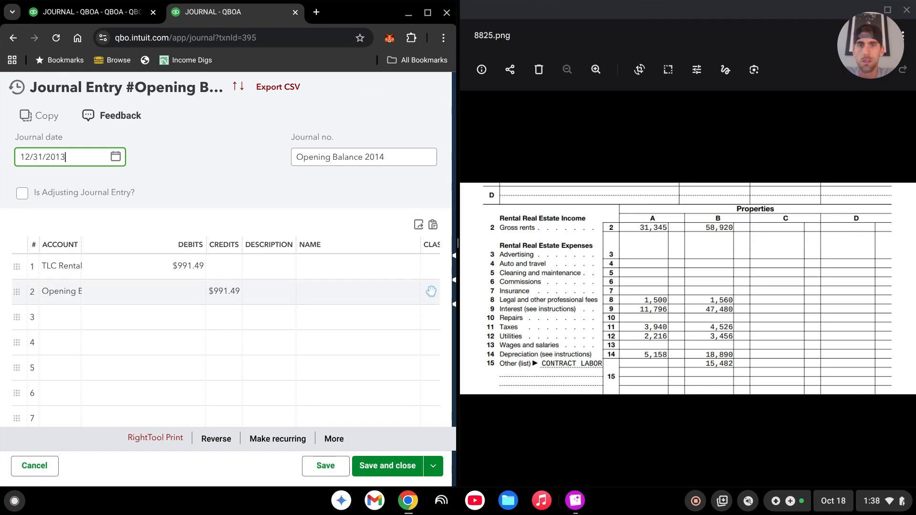
drag(457, 272, 507, 274)
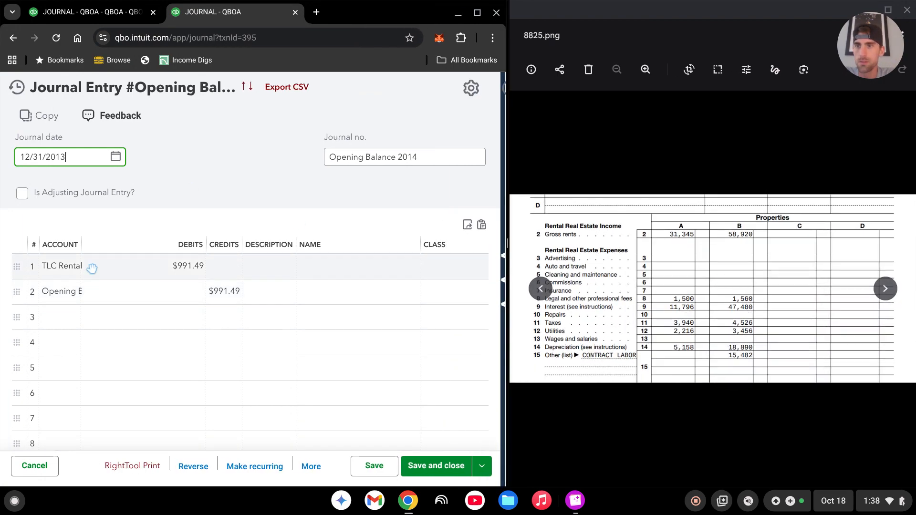
Widen the Account column, delete the Opening Balance Equity line, and assign line 2 to the Real Estate Owned sub-account 1 Land.
drag(81, 244, 175, 243)
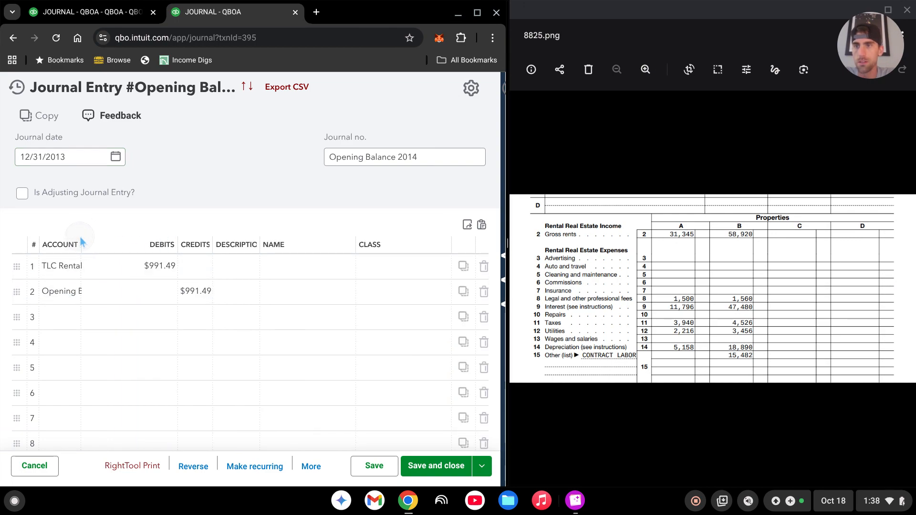
drag(82, 243, 173, 244)
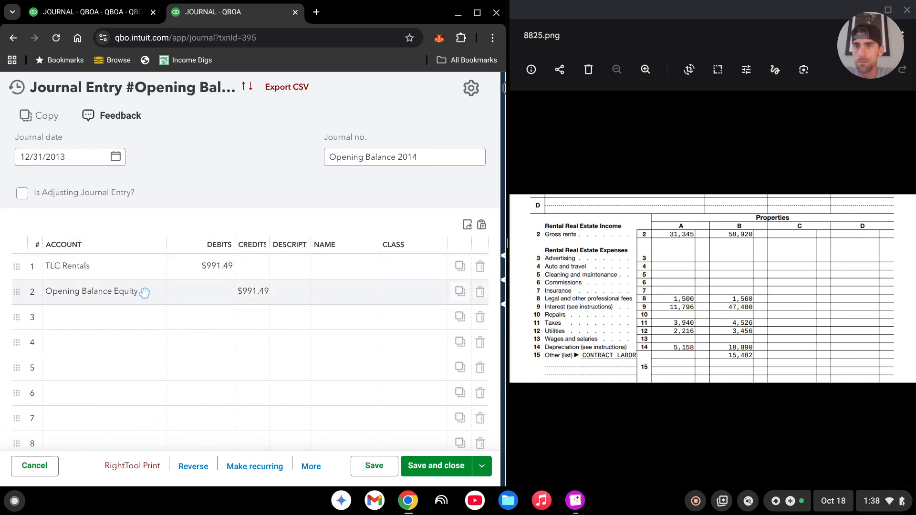
click(480, 292)
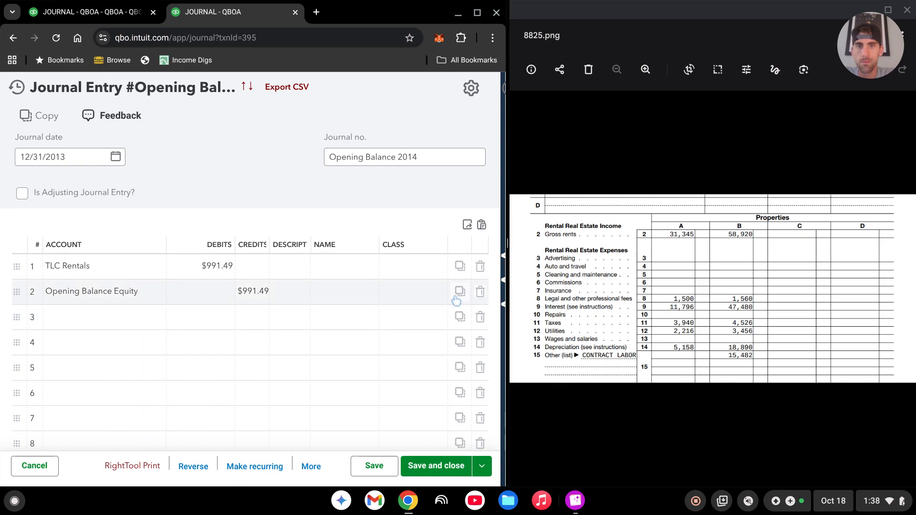
click(136, 293)
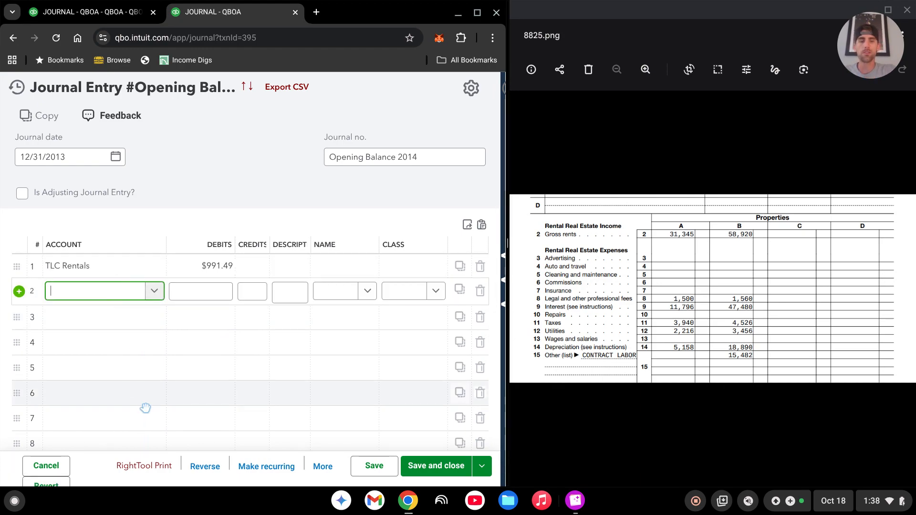
text(land)
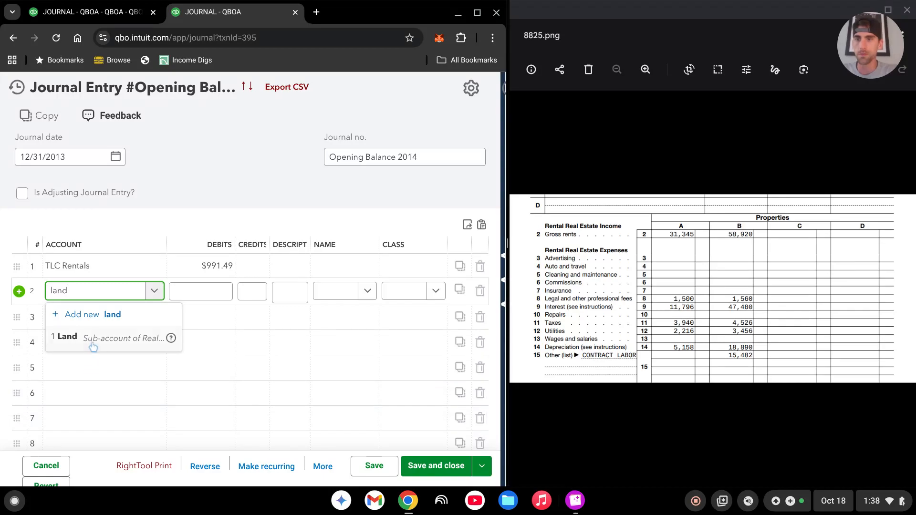
click(93, 343)
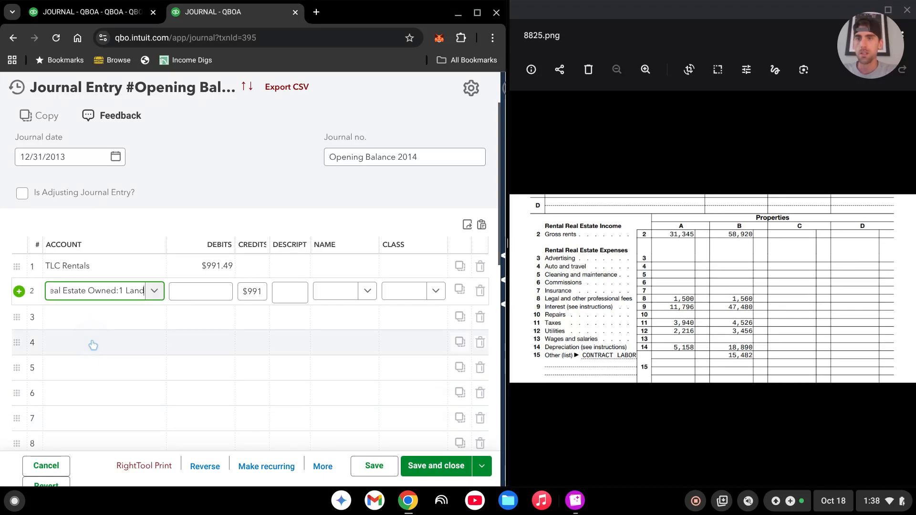
Widen the Credits and Debits columns of the journal entry so full amounts fit.
click(269, 244)
drag(309, 247, 328, 248)
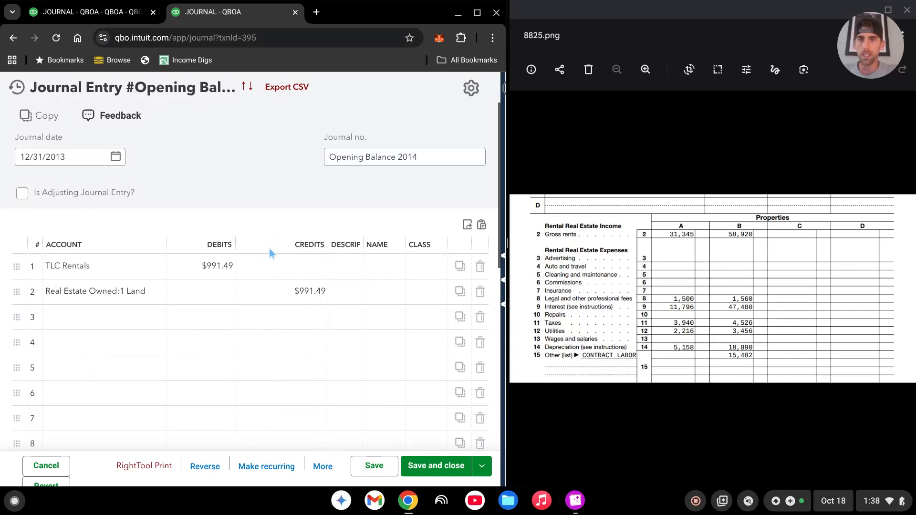
drag(239, 246, 262, 246)
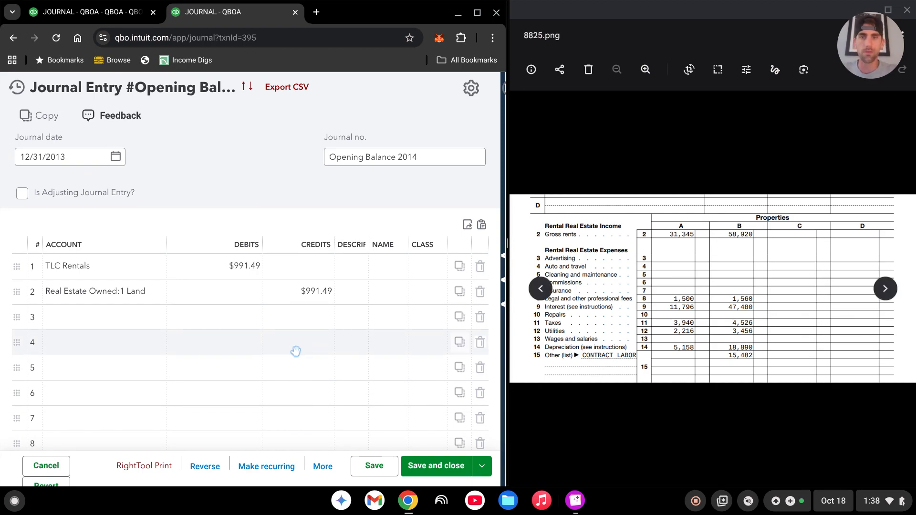
Assign line 3 to the 2 Buildings account and line 4 to the 3 Closing Costs account under Real Estate Owned.
click(129, 318)
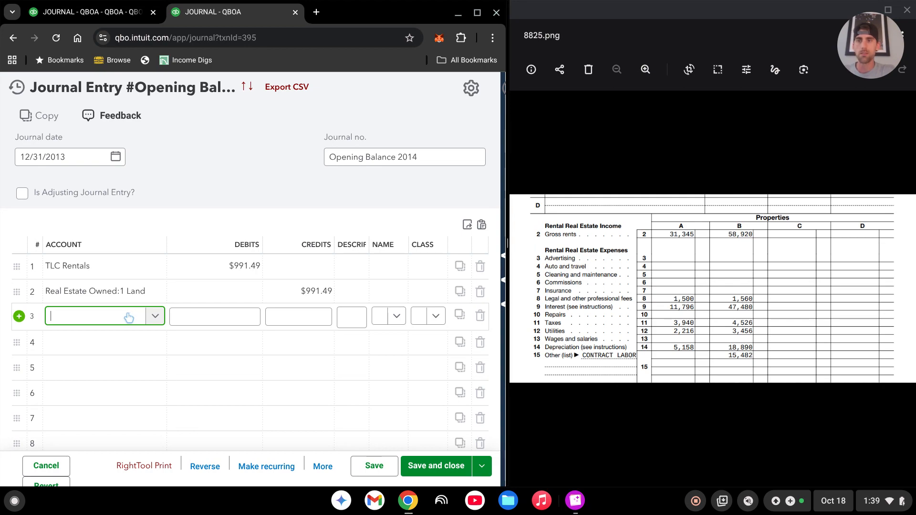
text(build)
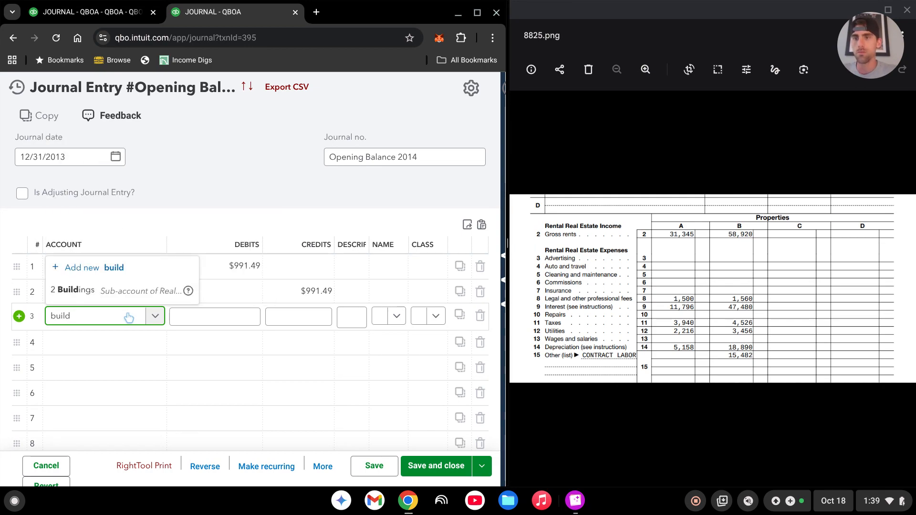
click(142, 295)
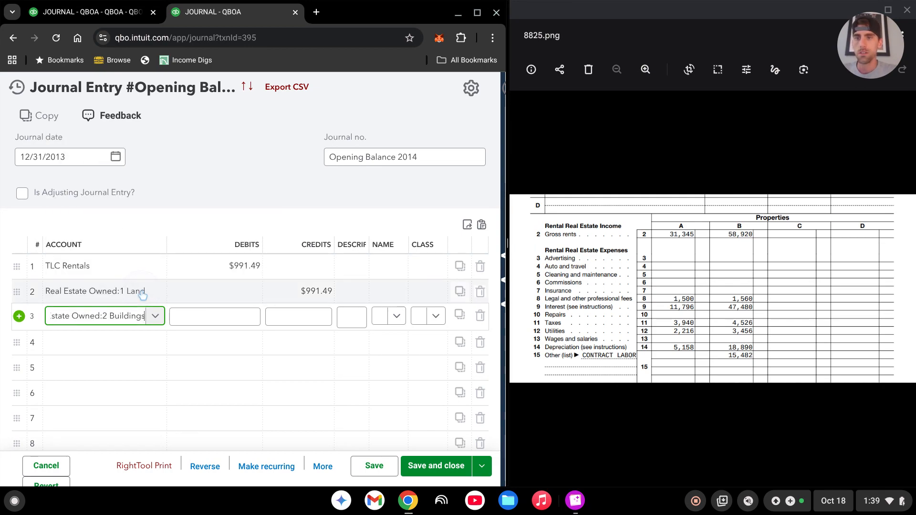
click(136, 343)
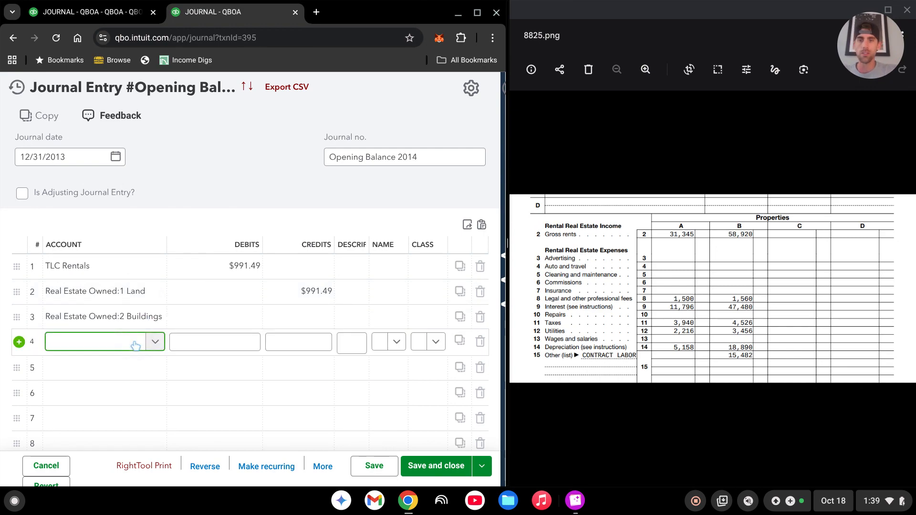
text(cl)
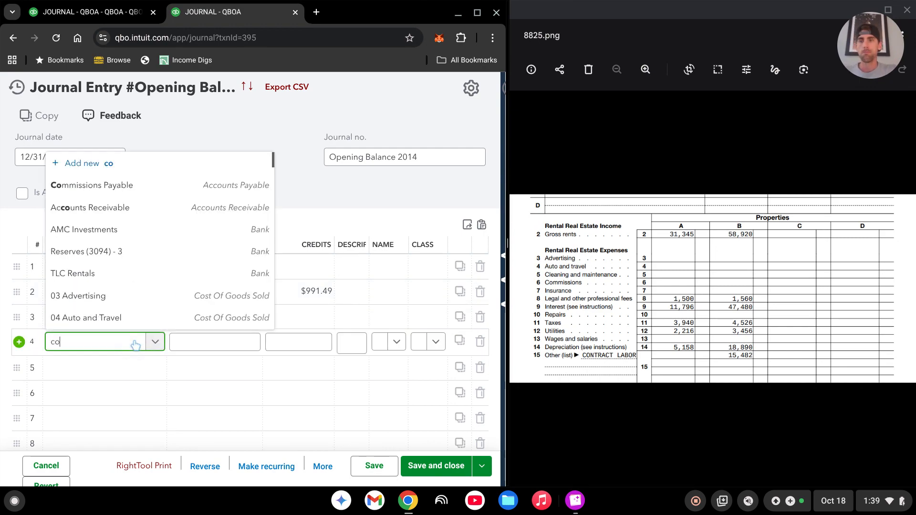
text(os)
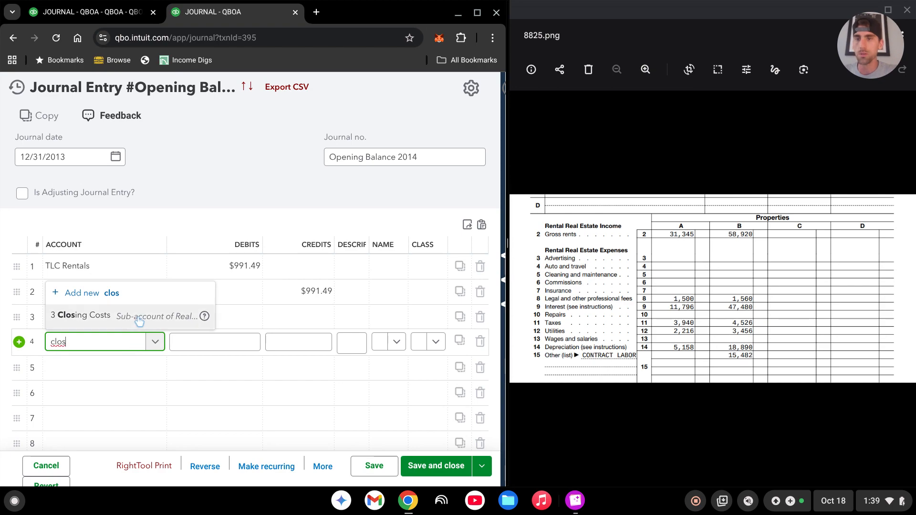
click(117, 315)
Assign line 5 to the Real Estate Owned sub-account 4 CapEx and widen the Account column slightly.
click(120, 368)
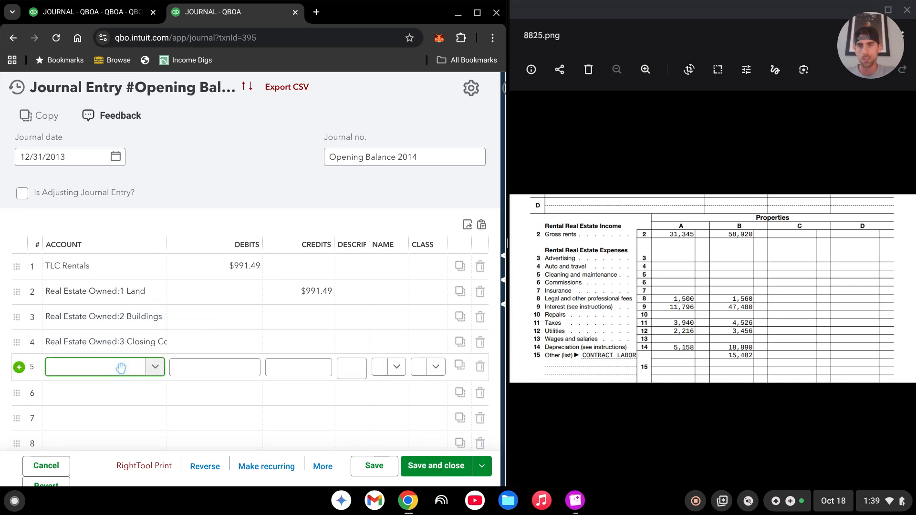
text(cap)
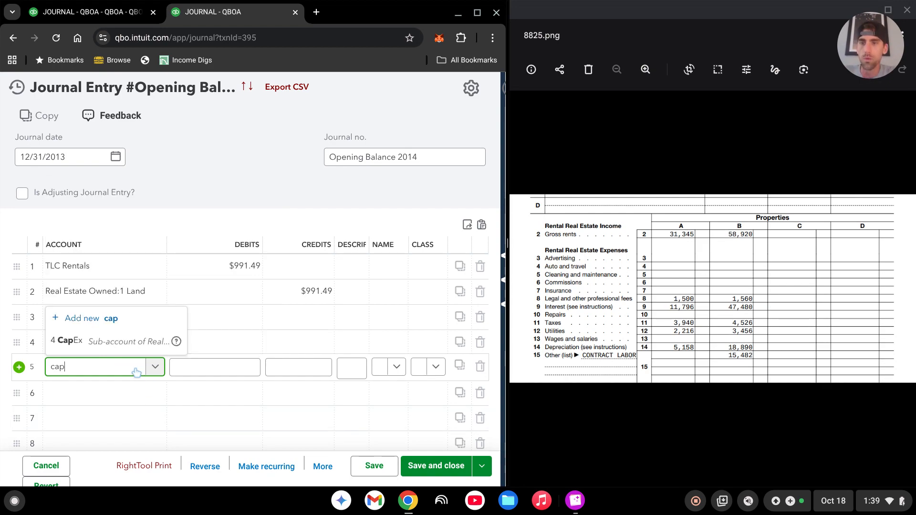
click(117, 343)
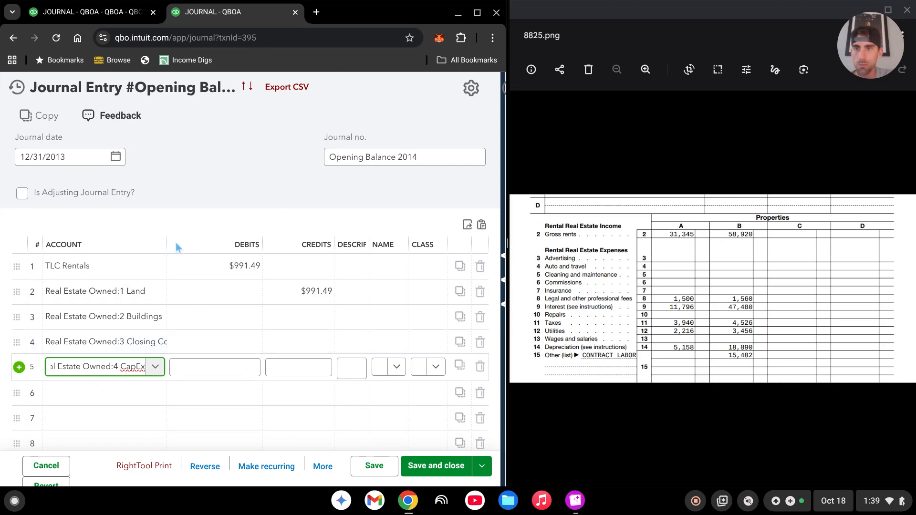
drag(167, 240, 175, 241)
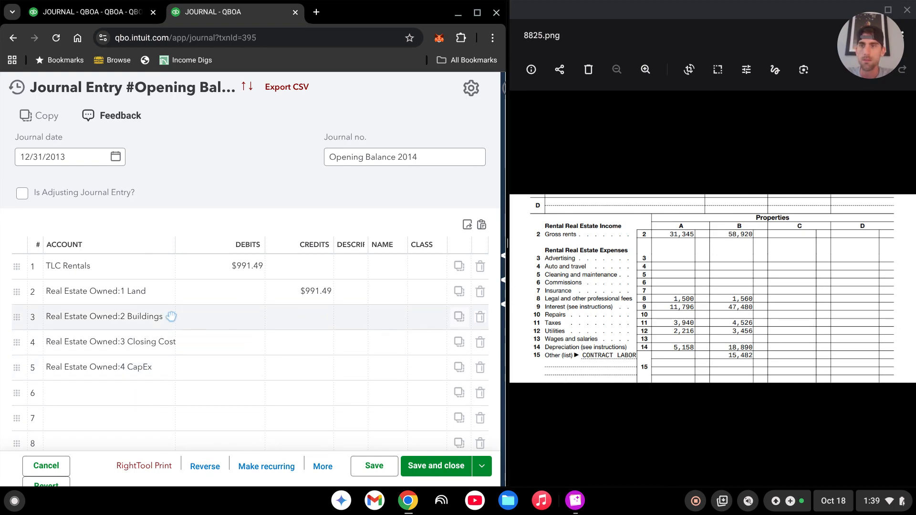
Enter the debit on the 1 Land line as the calculation 300000*.15.
click(225, 292)
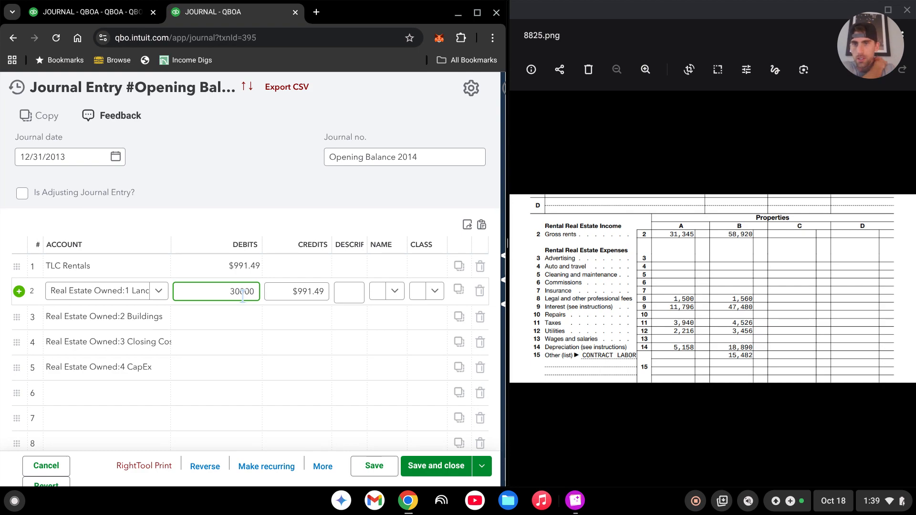
text(0)
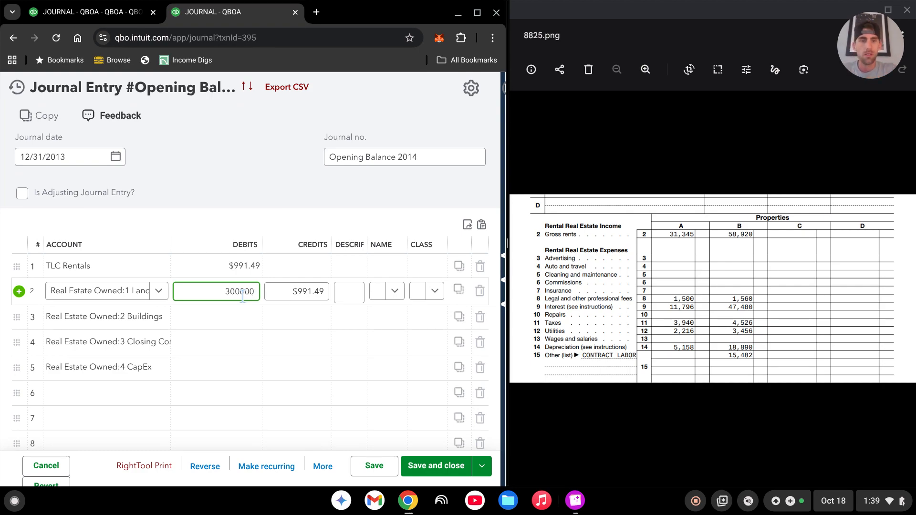
text(*)
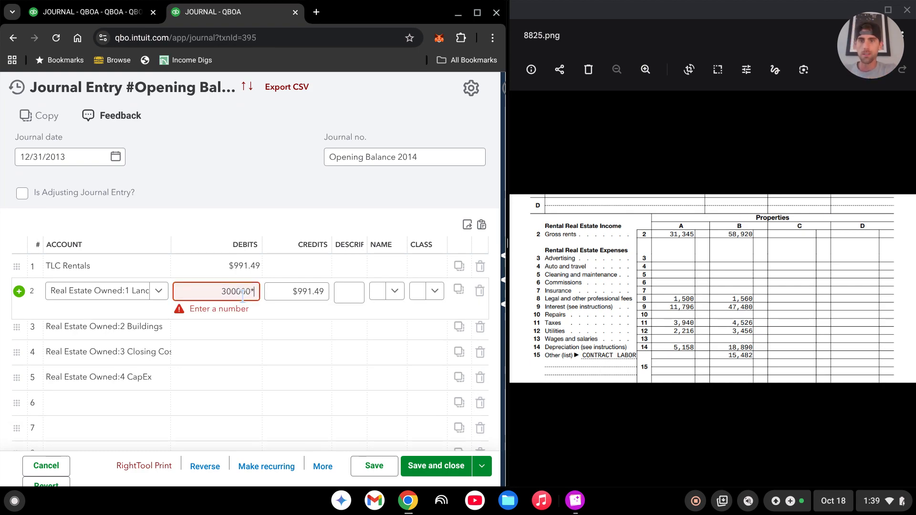
text(.15)
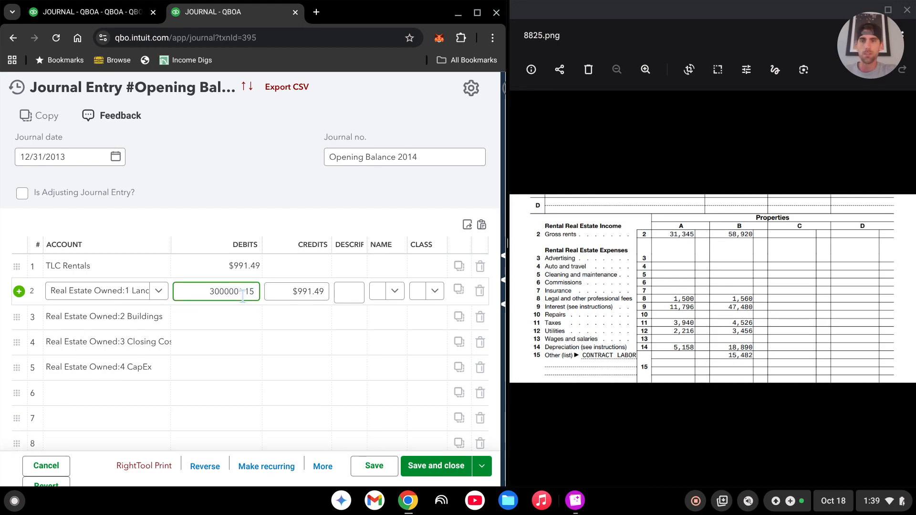
key(Tab)
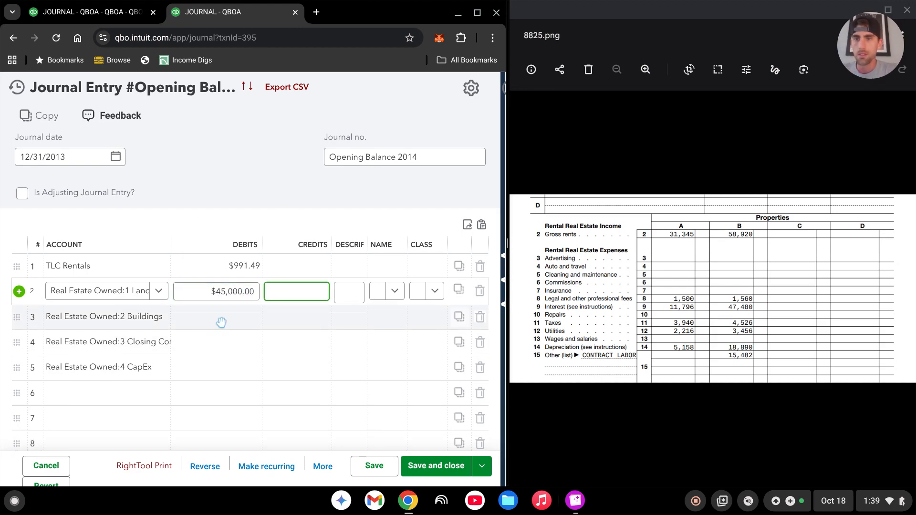
click(221, 322)
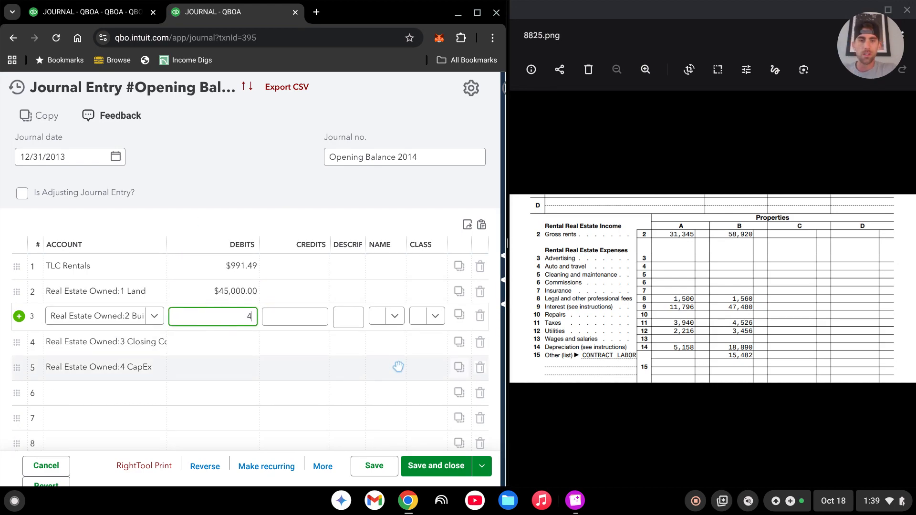
key(BackSpace)
text(30000)
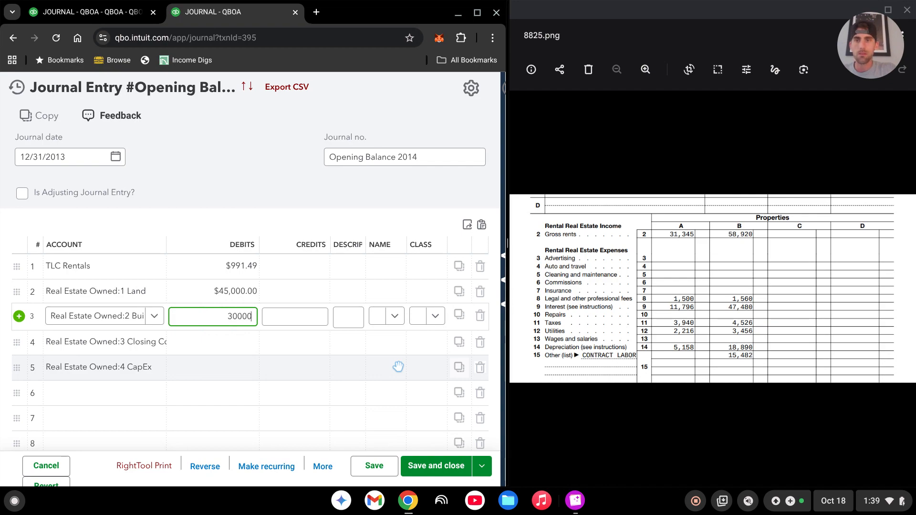
text(0-4)
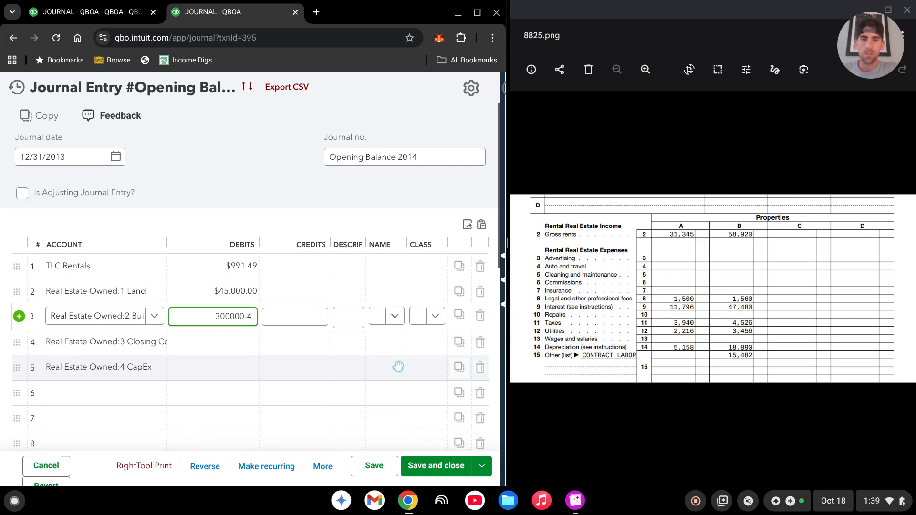
text(5000)
key(Tab)
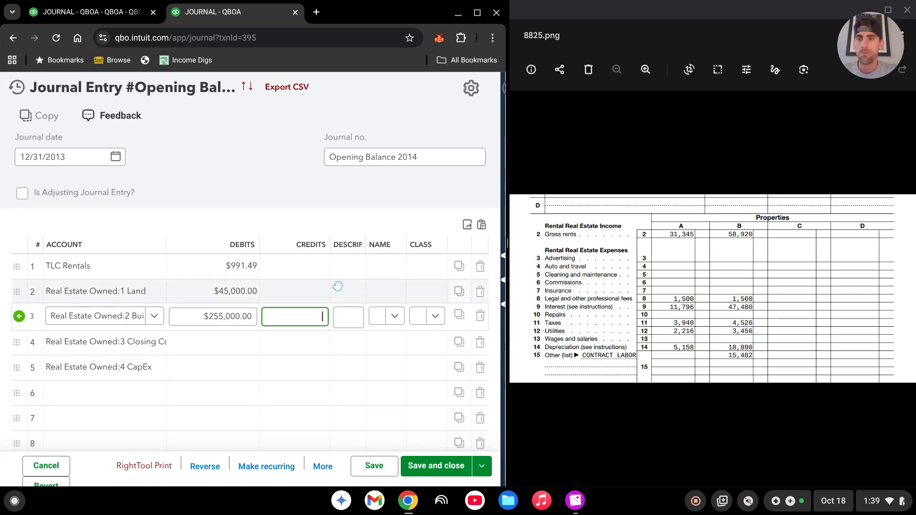
Enter the debit on the 3 Closing Costs line as the calculation 300000*.03.
click(242, 347)
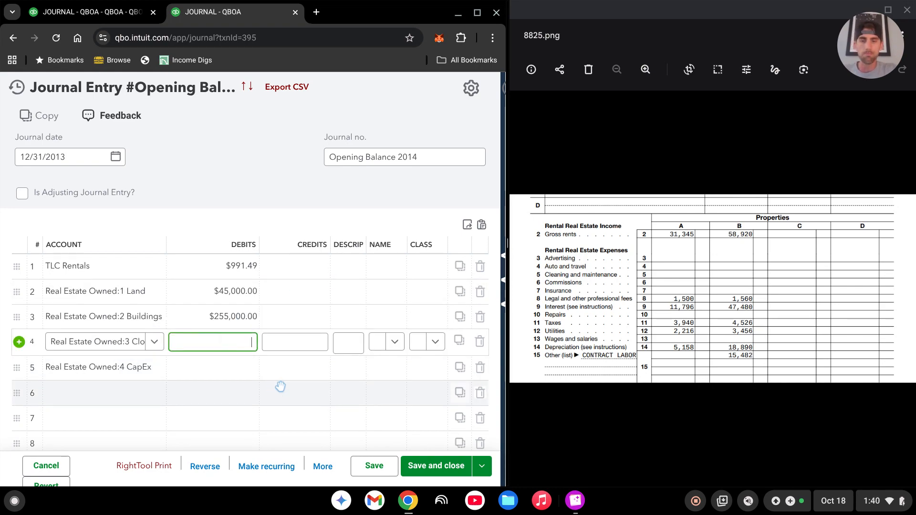
text(300000)
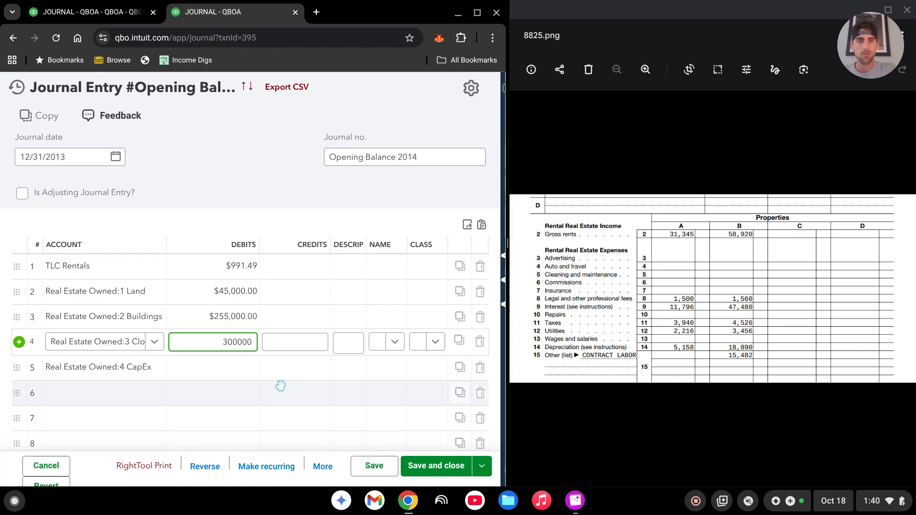
text(*.)
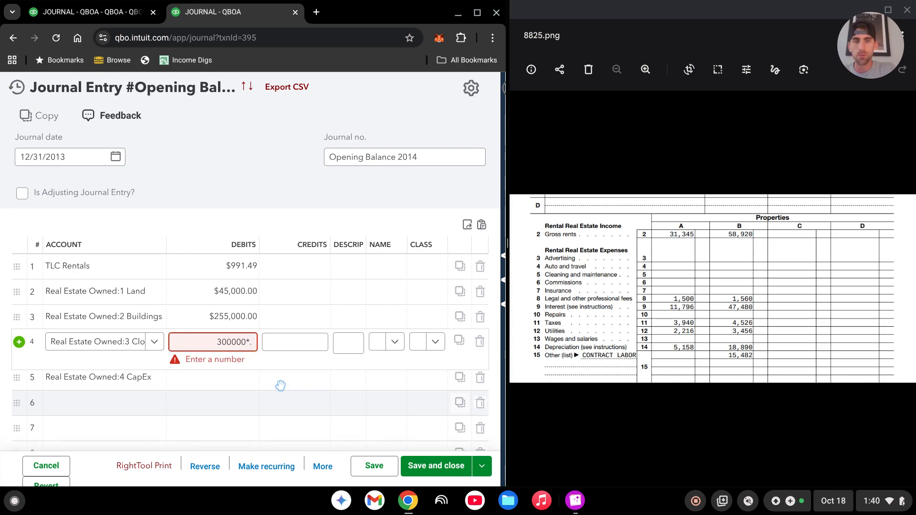
text(03)
key(Tab)
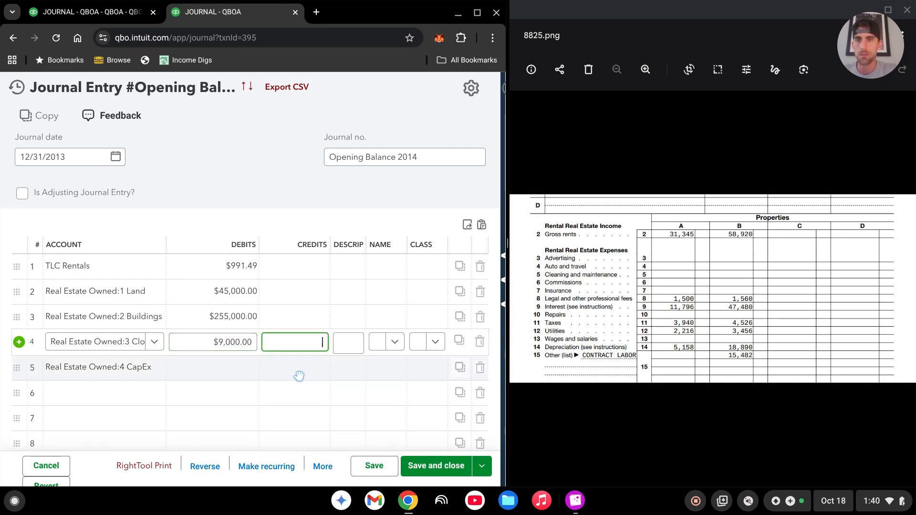
Enter a debit of 10,000 on the 4 CapEx line.
click(233, 363)
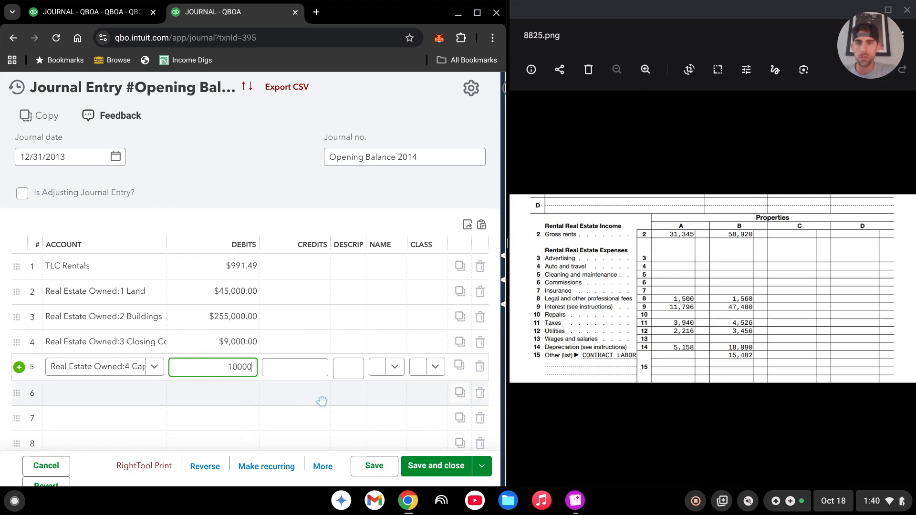
text(10000)
key(Tab)
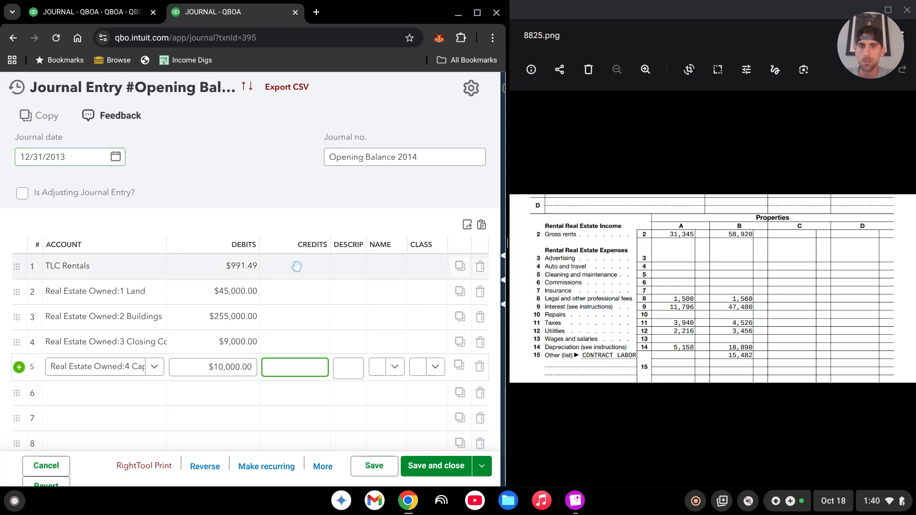
Assign the property class beginning with 101 to the 1 Land and 2 Buildings lines.
mouse_move(479, 15)
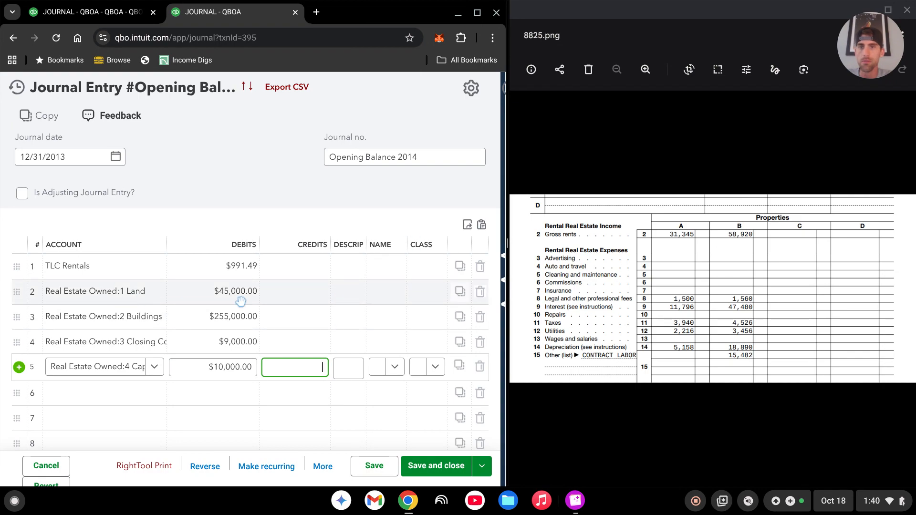
click(431, 292)
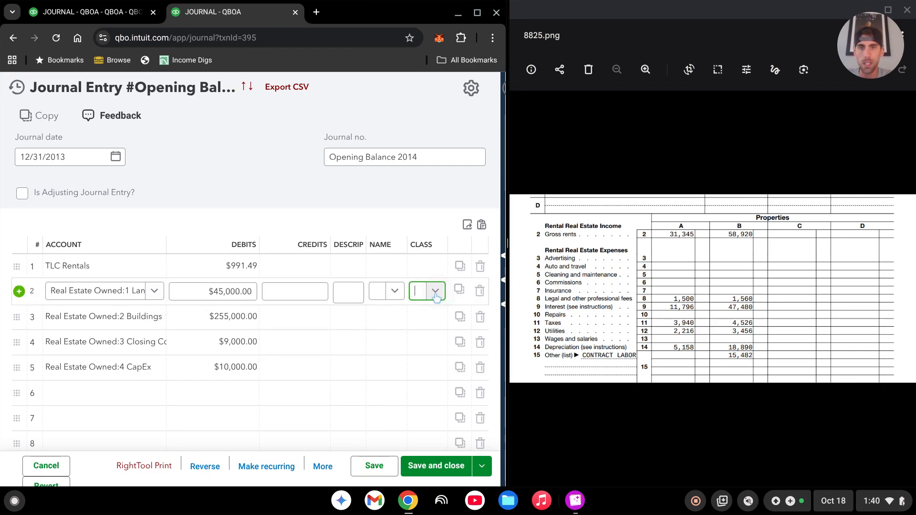
click(436, 292)
click(444, 332)
click(427, 315)
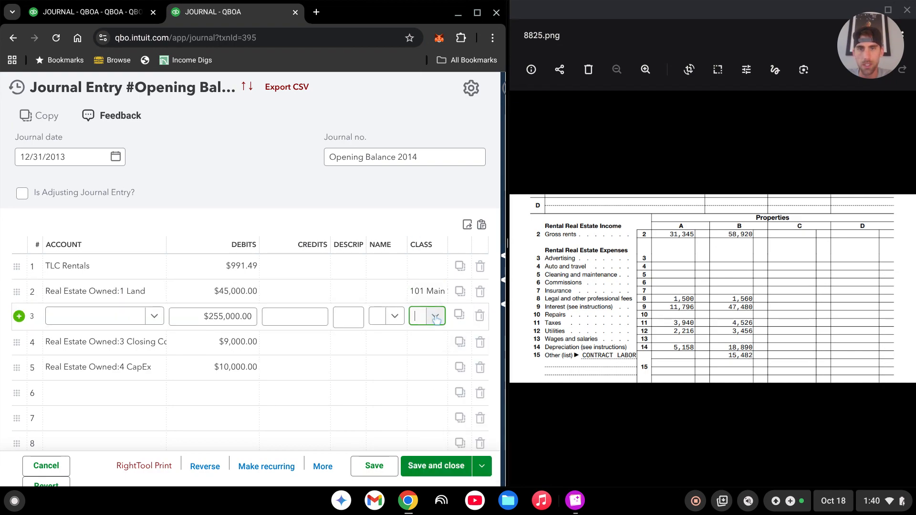
click(434, 316)
click(428, 358)
Assign the property class beginning with 101 to the 3 Closing Costs and 4 CapEx lines.
click(428, 349)
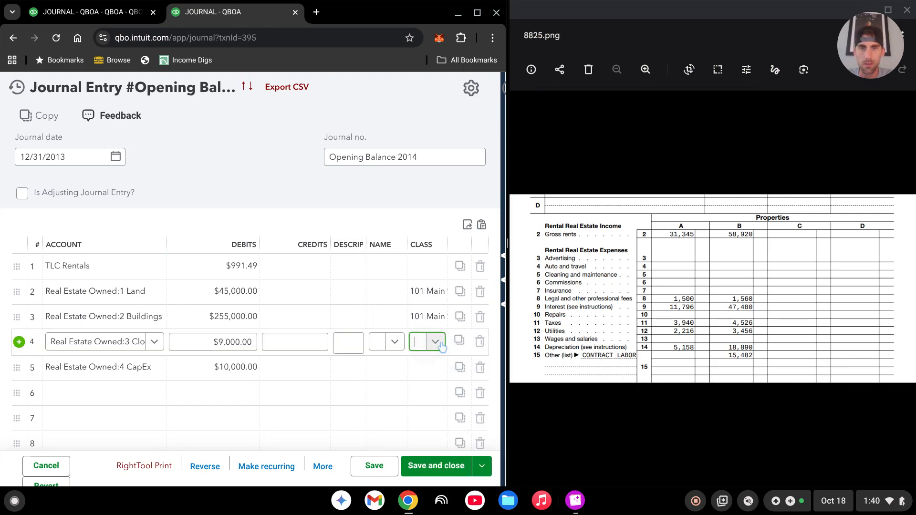
click(435, 342)
click(429, 383)
click(422, 375)
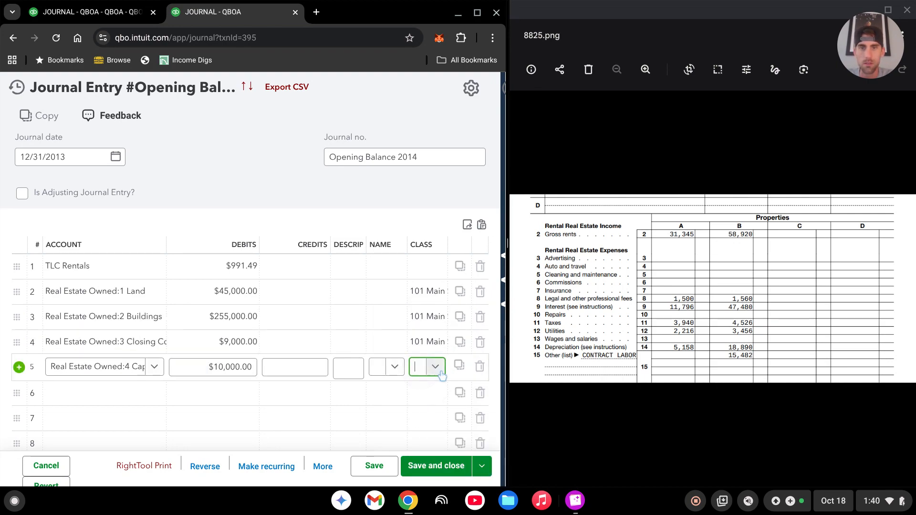
click(435, 366)
click(429, 409)
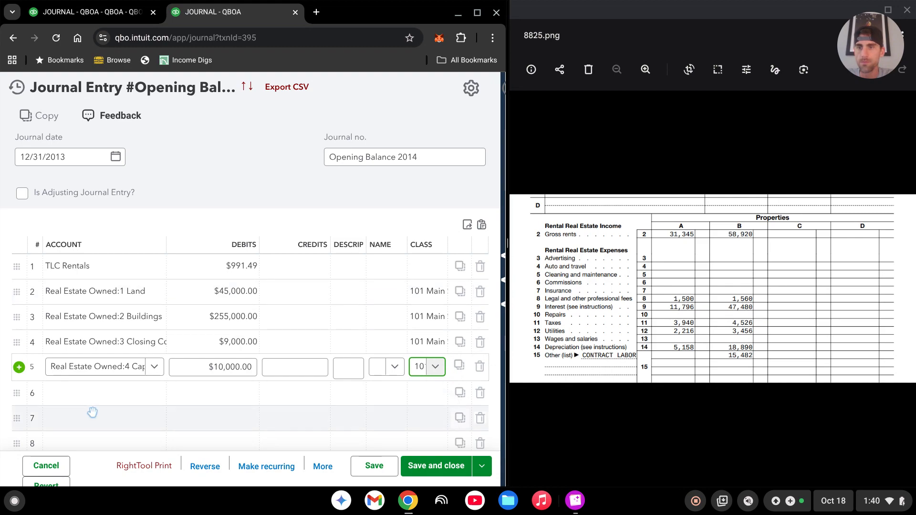
Widen the Account column to fit the full account names and assign line 6 to the Rental Income account.
click(104, 392)
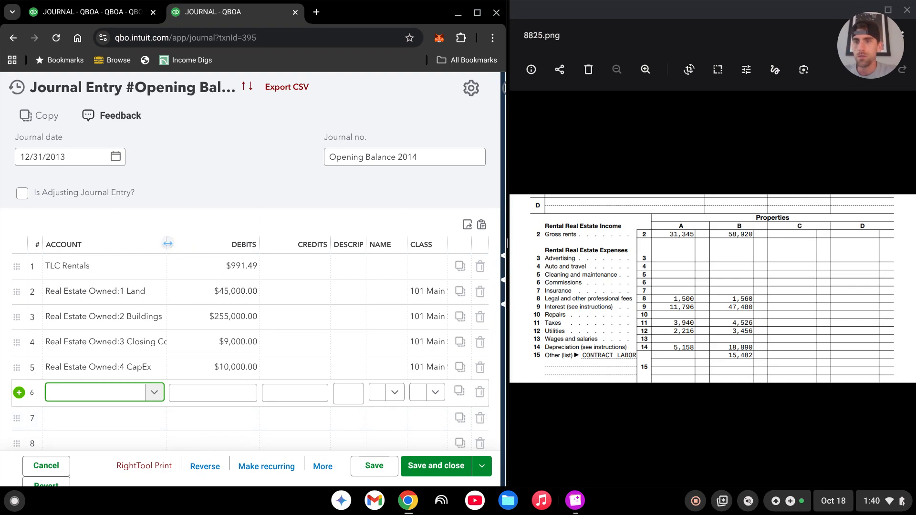
drag(167, 244, 217, 244)
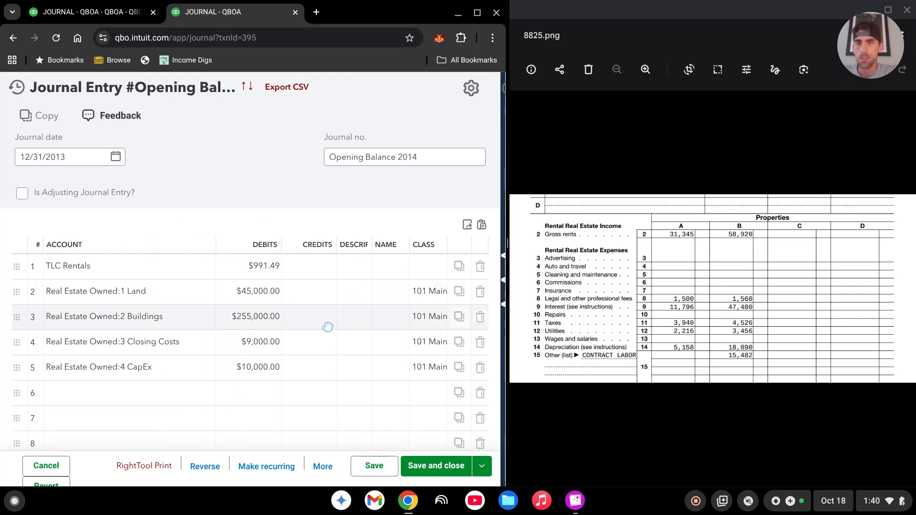
scroll(327, 327, down, 2)
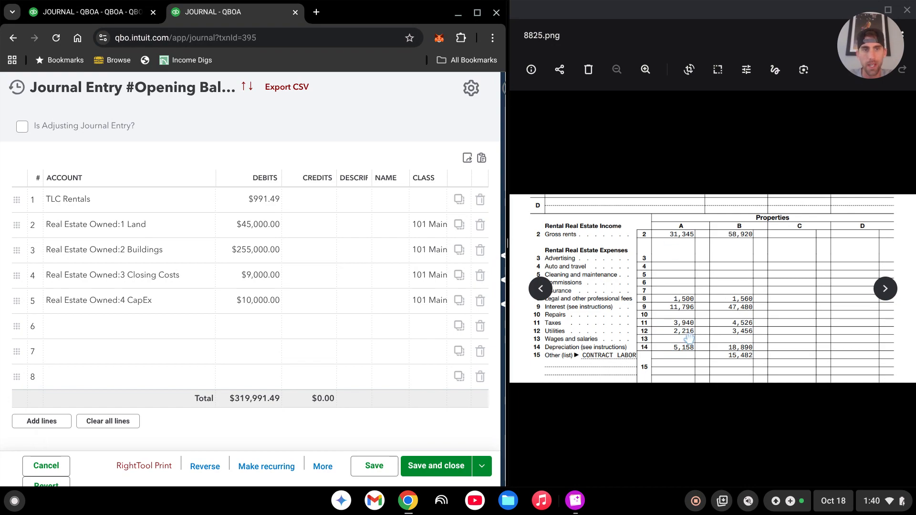
click(115, 326)
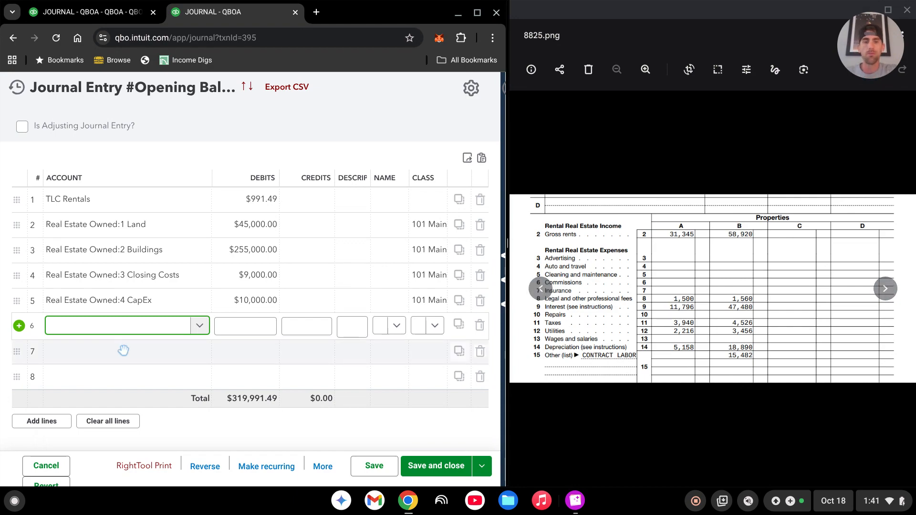
text(rental)
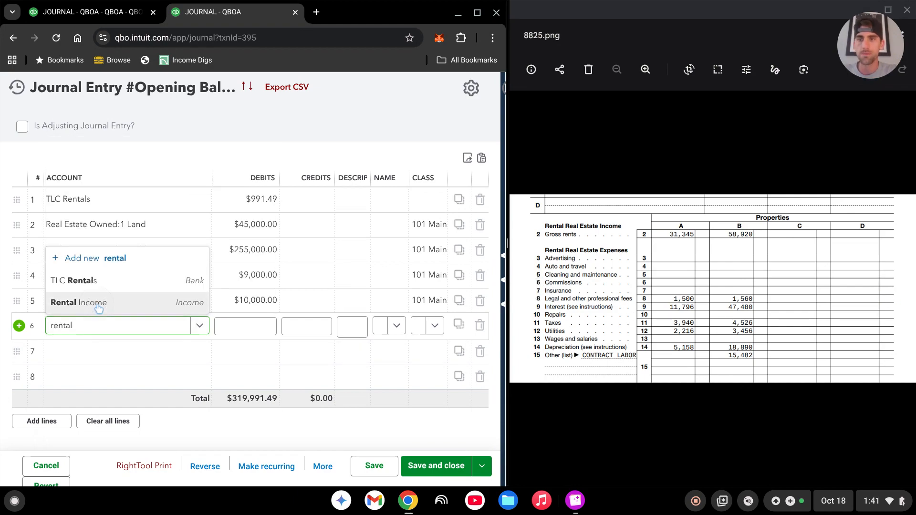
click(98, 306)
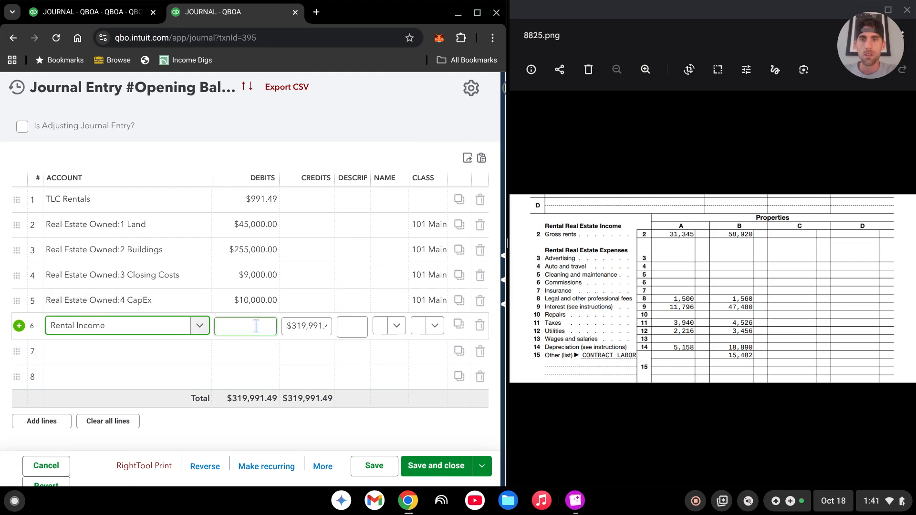
Set the credit on the Rental Income line to 31,345 and assign the property class beginning with 101.
click(318, 328)
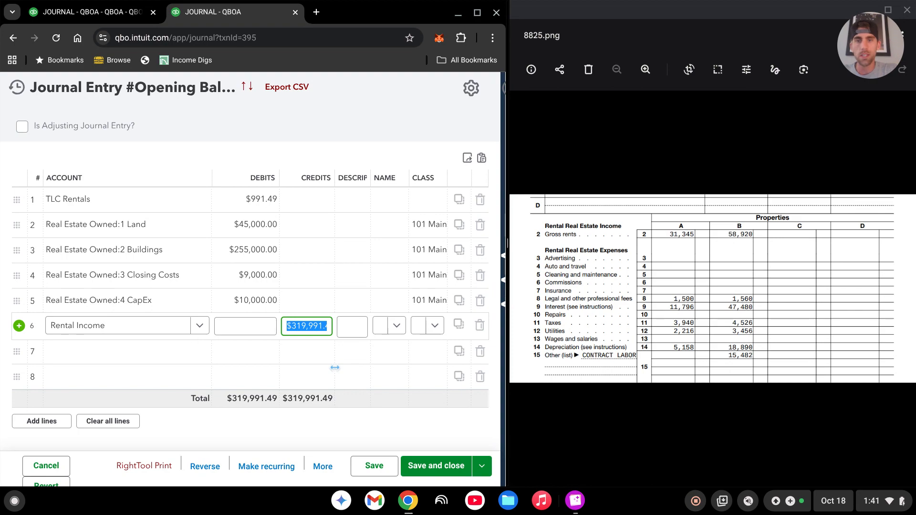
text(31345)
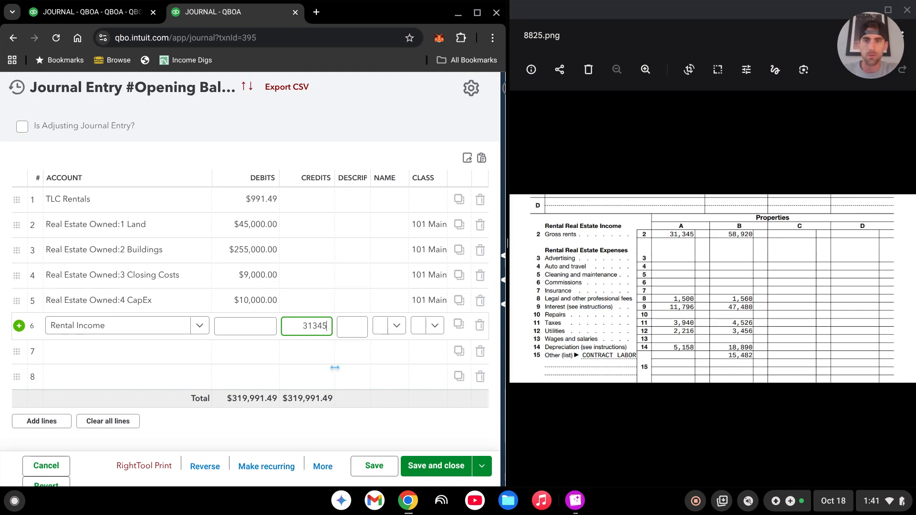
text(1,345)
click(432, 326)
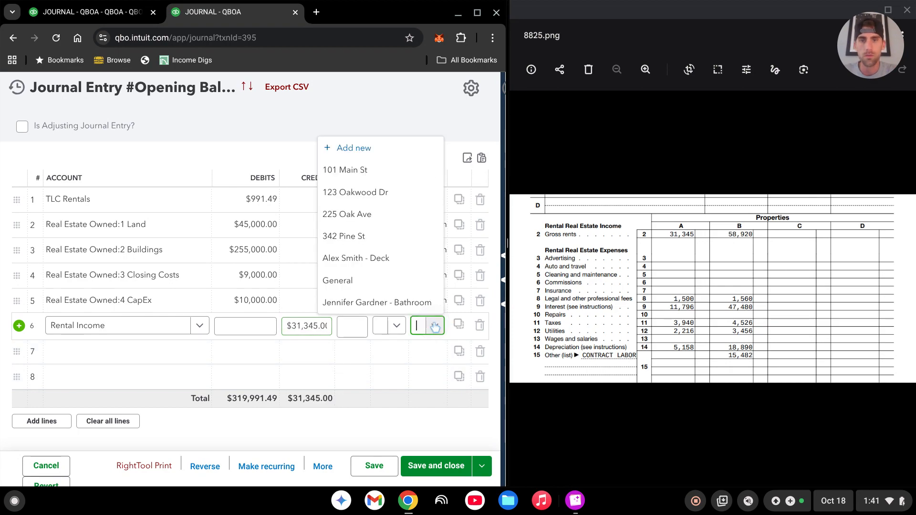
click(374, 170)
Assign line 7 to the 08 Legal & Professional Fees account with a debit of 1,500.
click(99, 352)
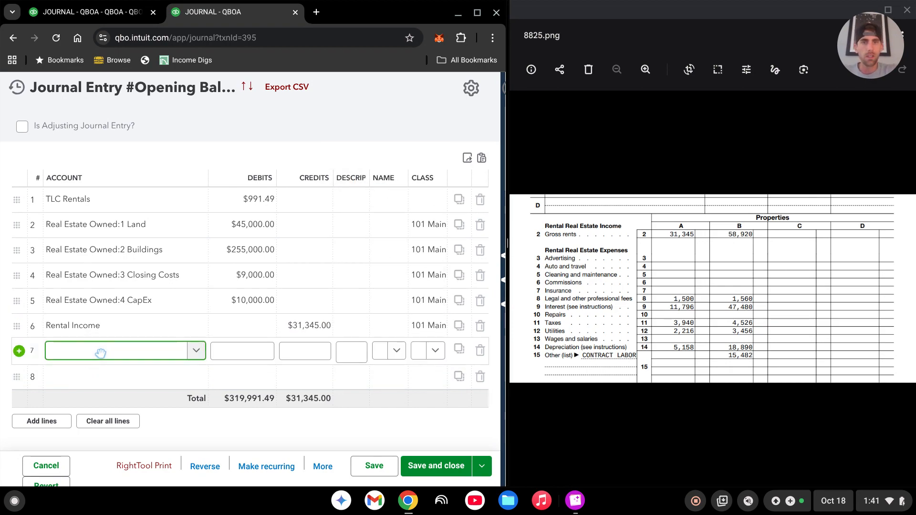
text(legal)
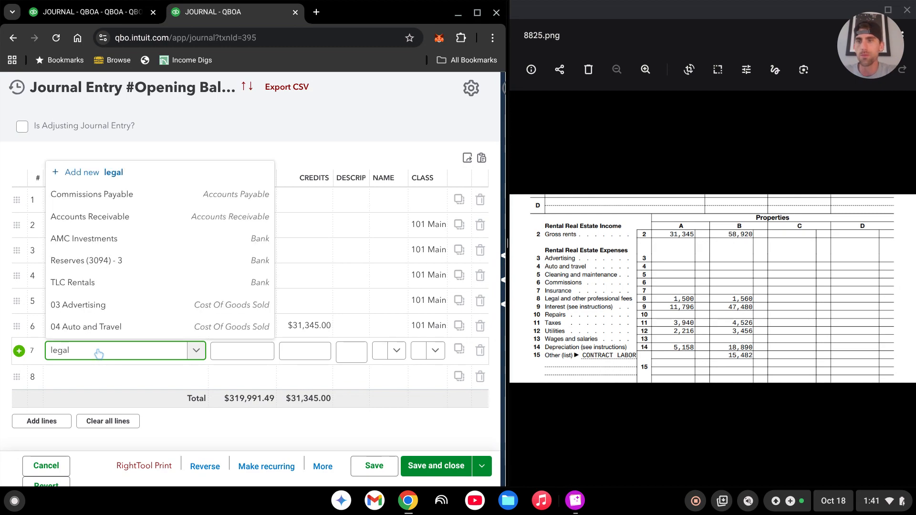
click(113, 308)
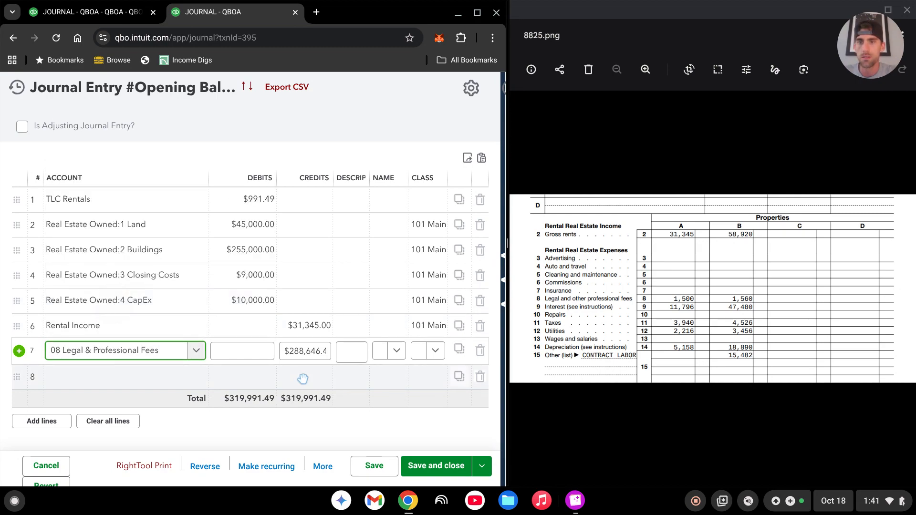
click(249, 353)
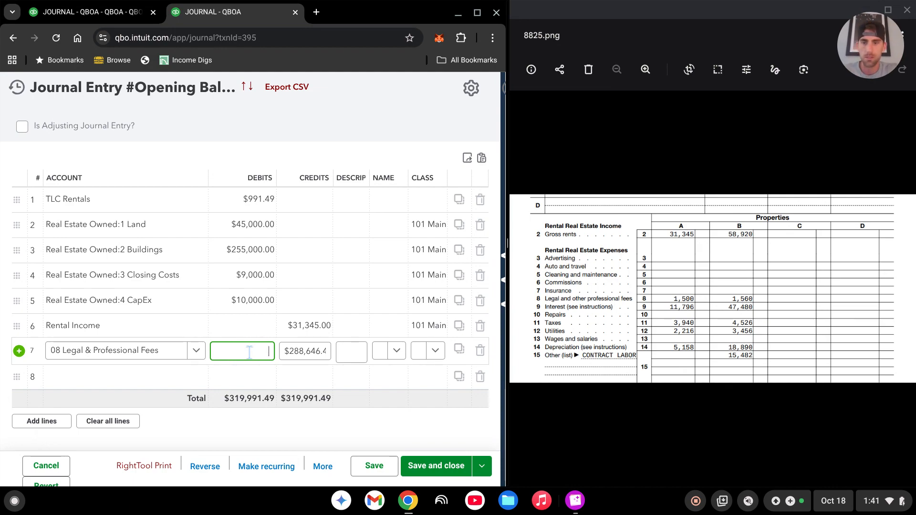
text(1,500)
Assign the property class beginning with 101 to the 08 Legal & Professional Fees line.
key(Tab)
key(Tab)
key(Tab)
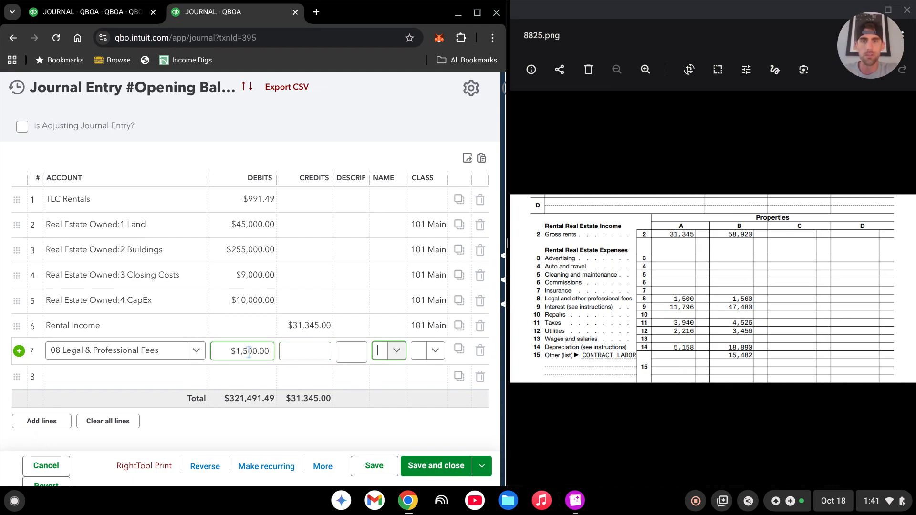
key(Tab)
text(101)
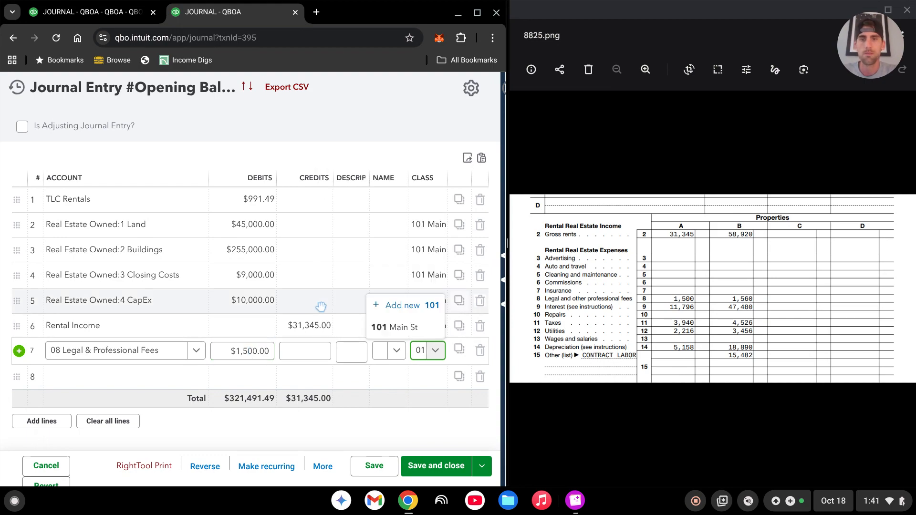
key(Tab)
key(Tab)
key(Tab)
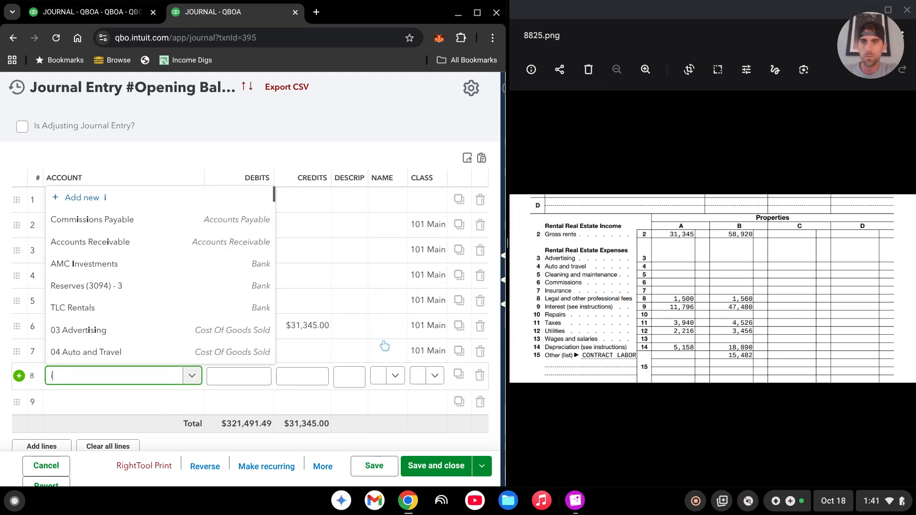
Assign line 8 to the 09 Interest account with a debit of 11,796.
text(inter)
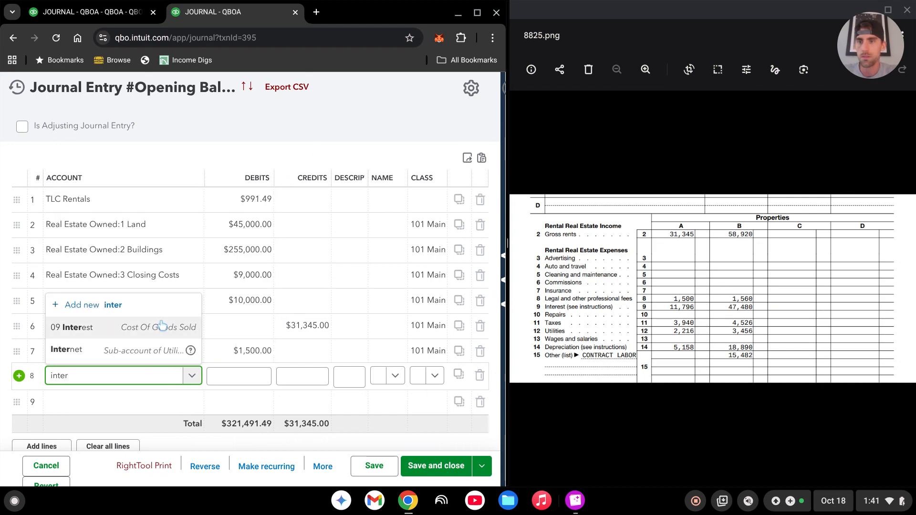
key(Return)
click(243, 375)
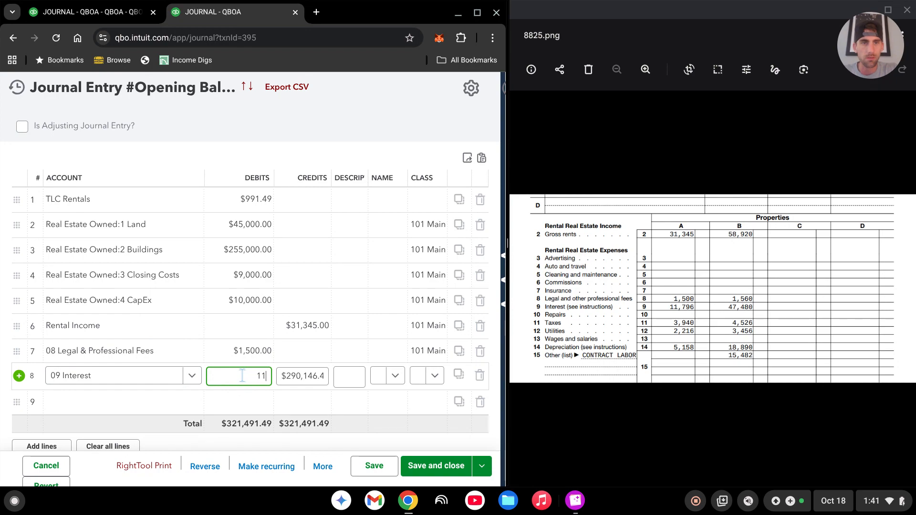
text(11796)
key(Tab)
key(Tab)
key(Tab)
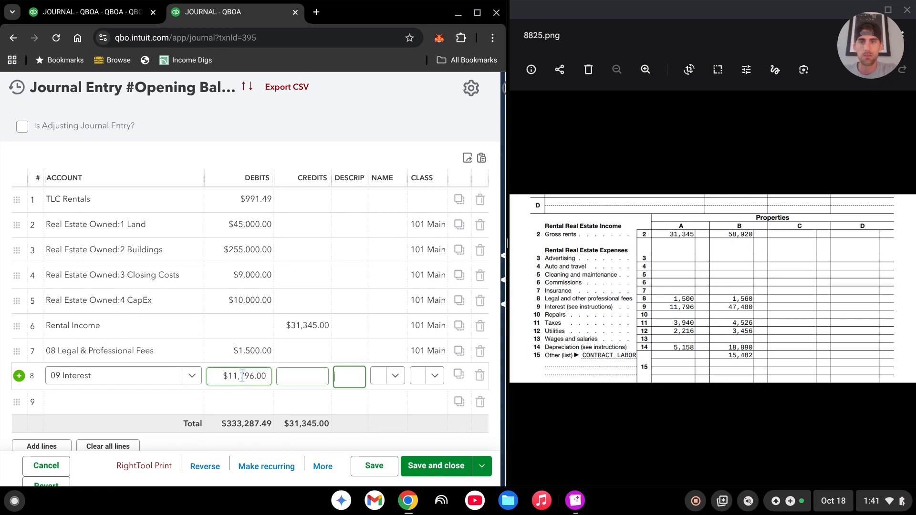
Assign the property class beginning with 101 to the 09 Interest line.
text(101)
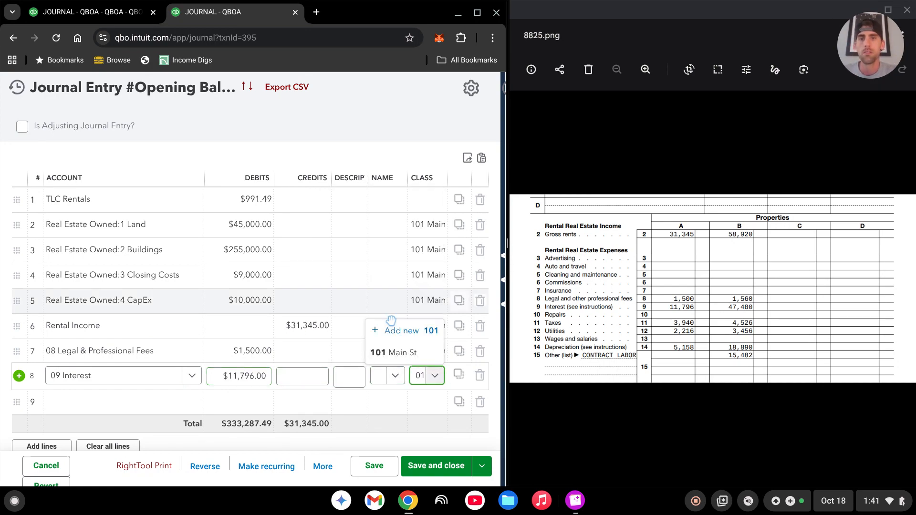
click(411, 357)
key(Tab)
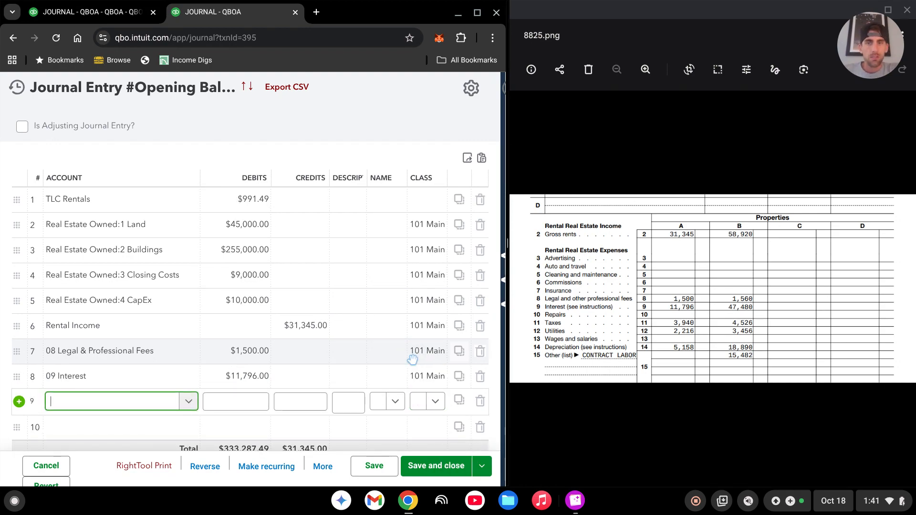
Assign line 9 to the 11 Property Taxes account with a debit of 3,940.
text(ty Taxes)
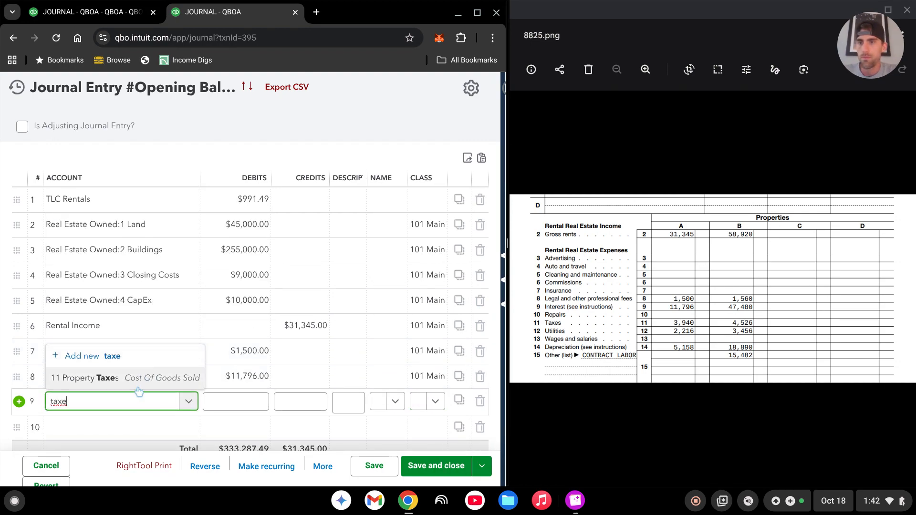
click(143, 378)
click(233, 398)
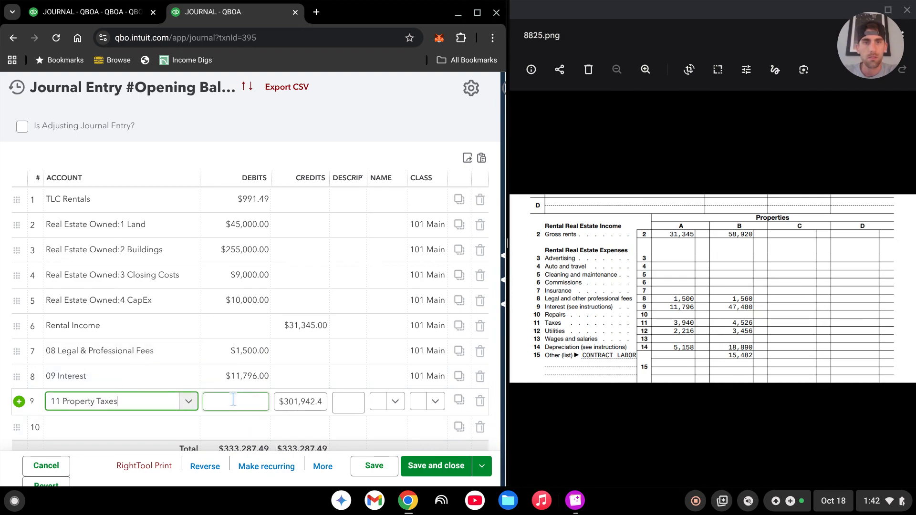
click(233, 399)
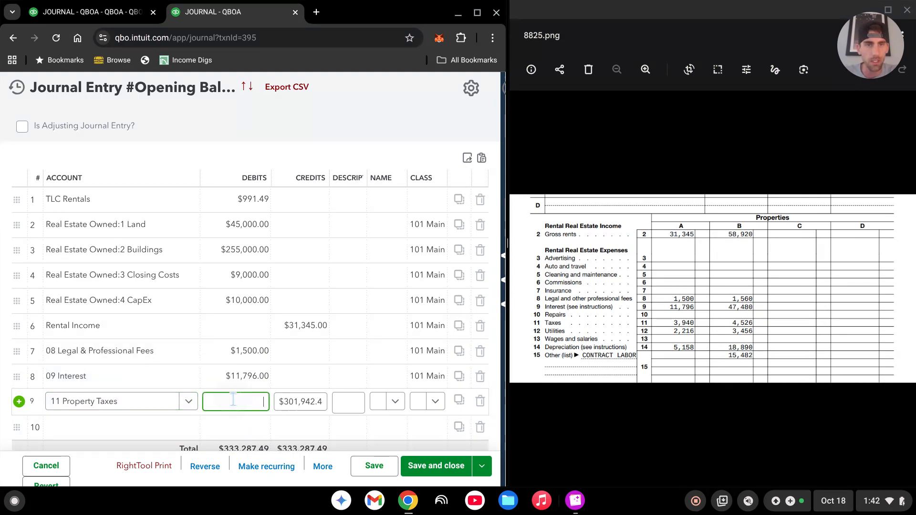
text(3,)
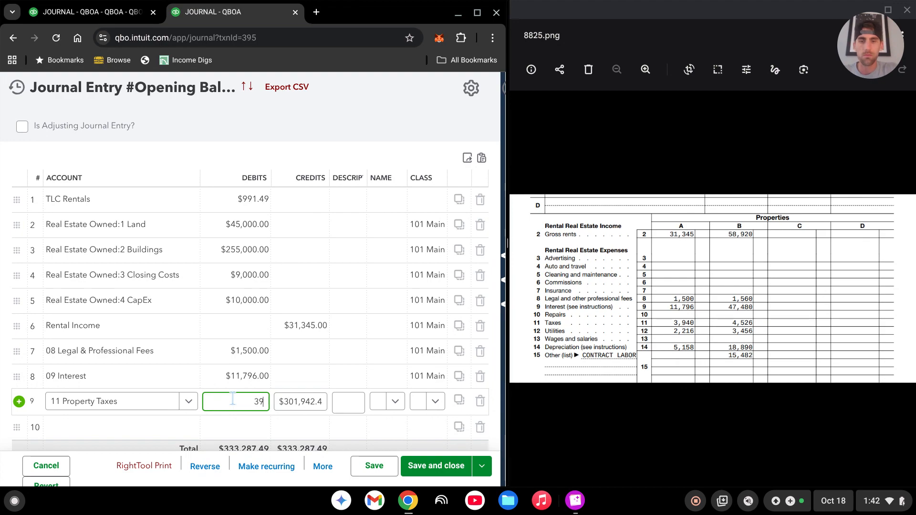
text(940)
Assign the property class beginning with 101 to the 11 Property Taxes line.
key(Tab)
key(Tab)
key(Tab)
key(Tab)
key(Tab)
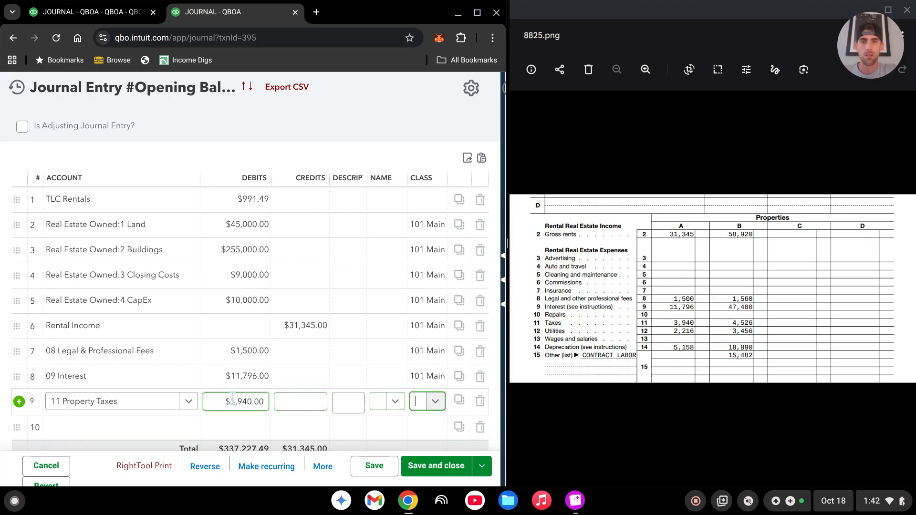
click(443, 400)
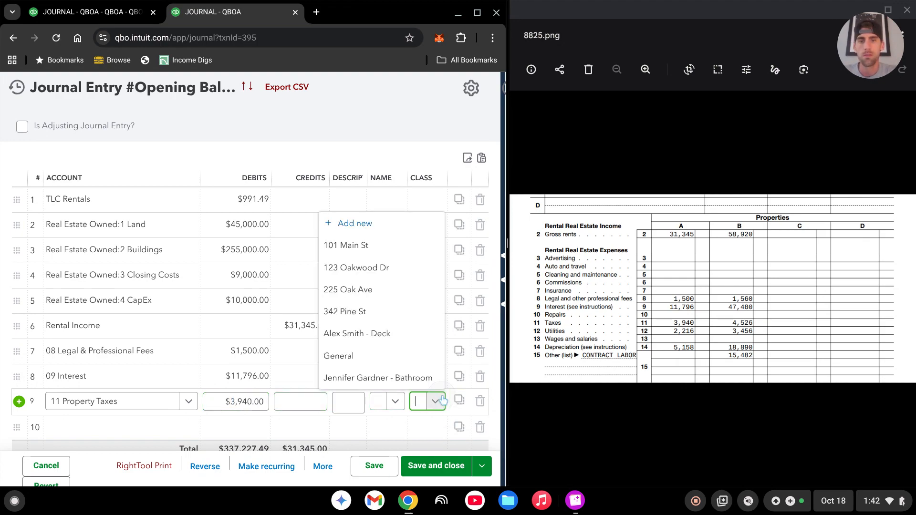
text(101)
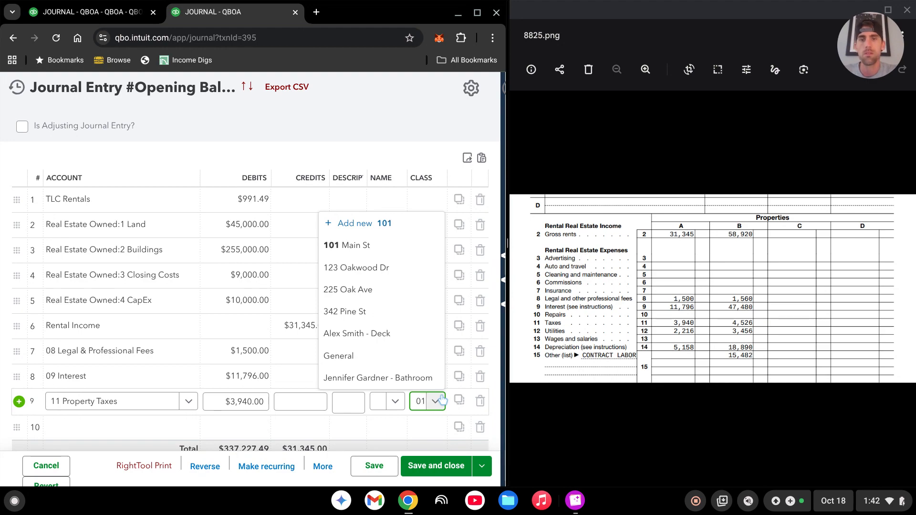
click(412, 379)
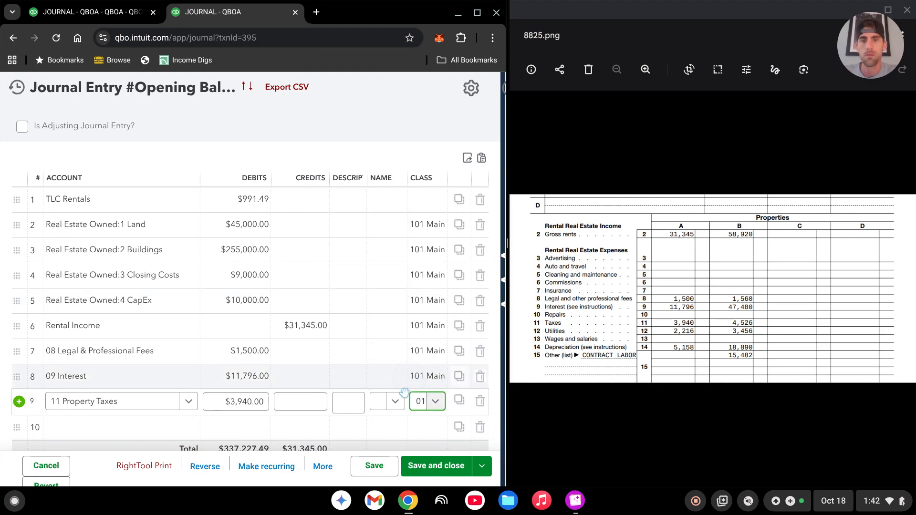
Assign line 10 to the 12 Utilities account with a debit of 2,216 and the property class beginning with 101.
click(101, 422)
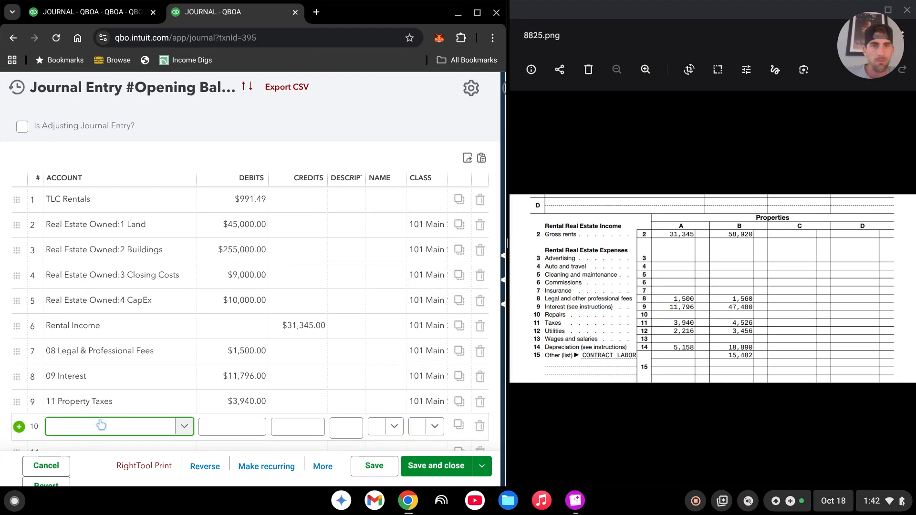
text(utli)
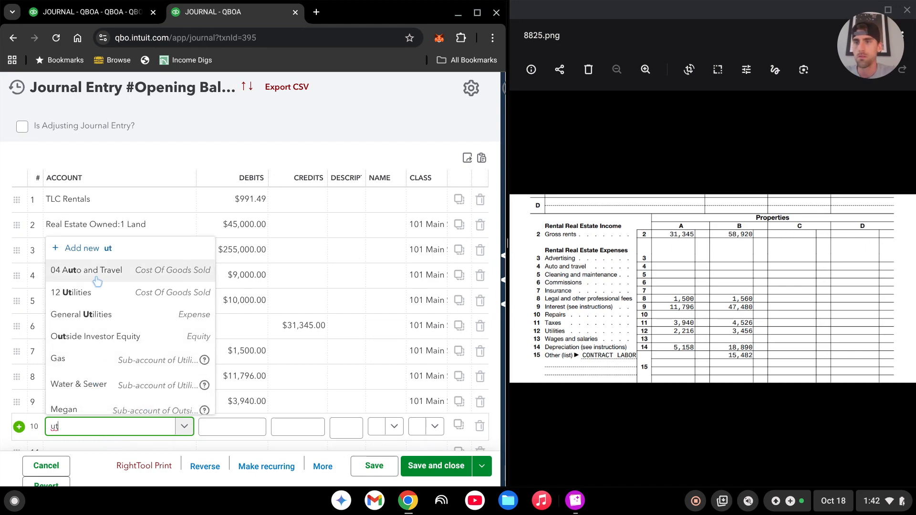
click(101, 293)
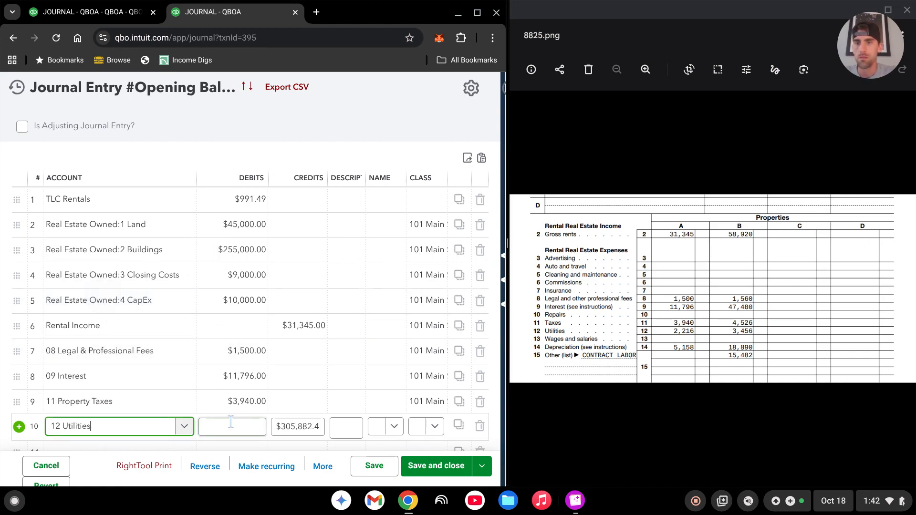
click(255, 429)
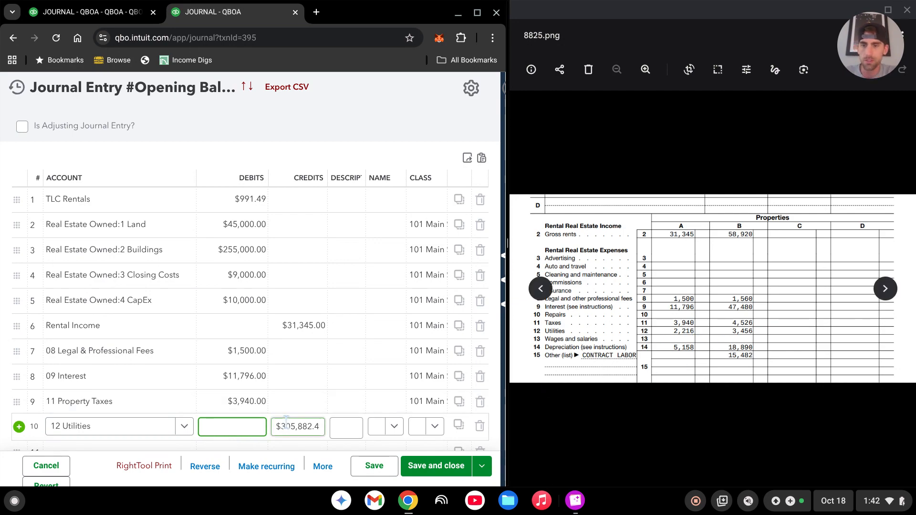
text(2216)
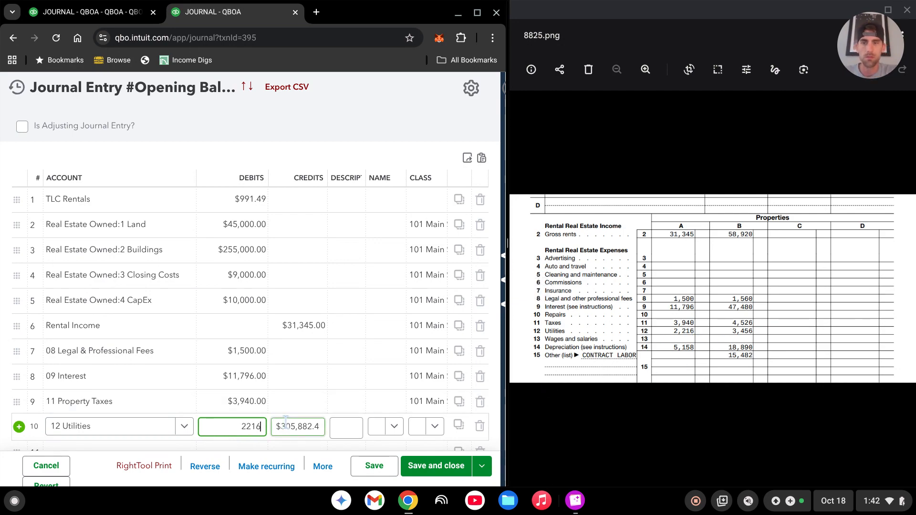
click(434, 427)
click(334, 271)
Assign line 11 to the 5 Accumulated Depreciation sub-account of Real Estate Owned with a credit of 5,158.
scroll(289, 315, down, 2)
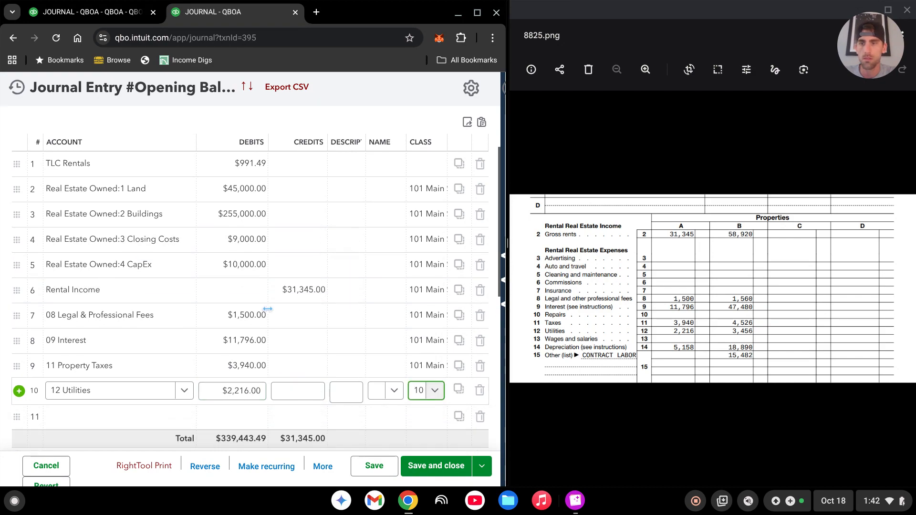
click(122, 387)
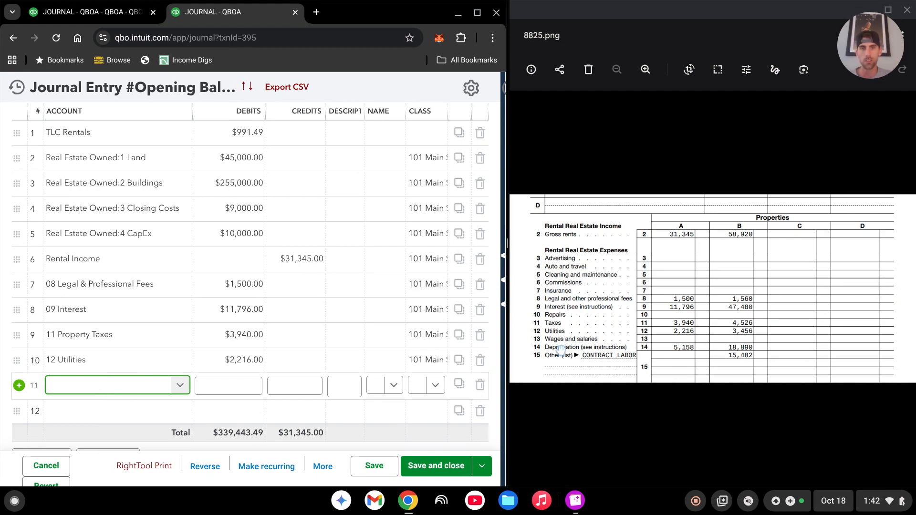
text(dep)
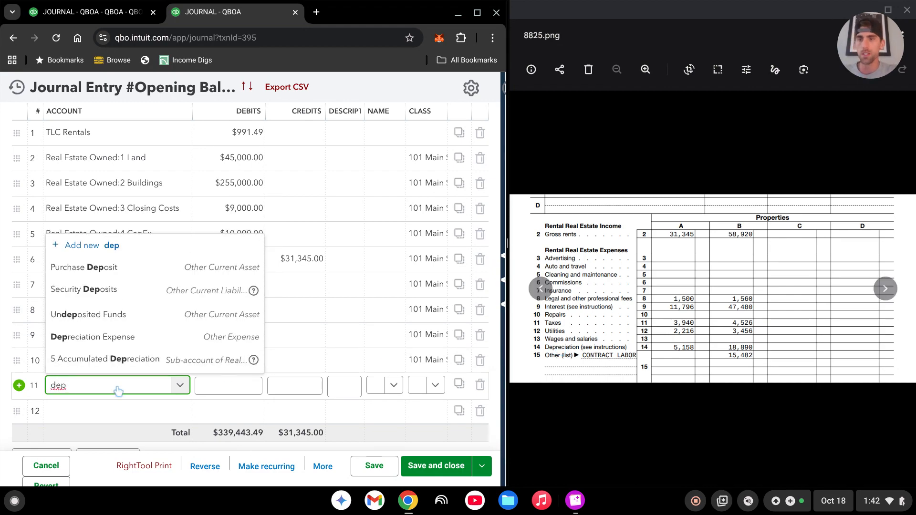
click(148, 362)
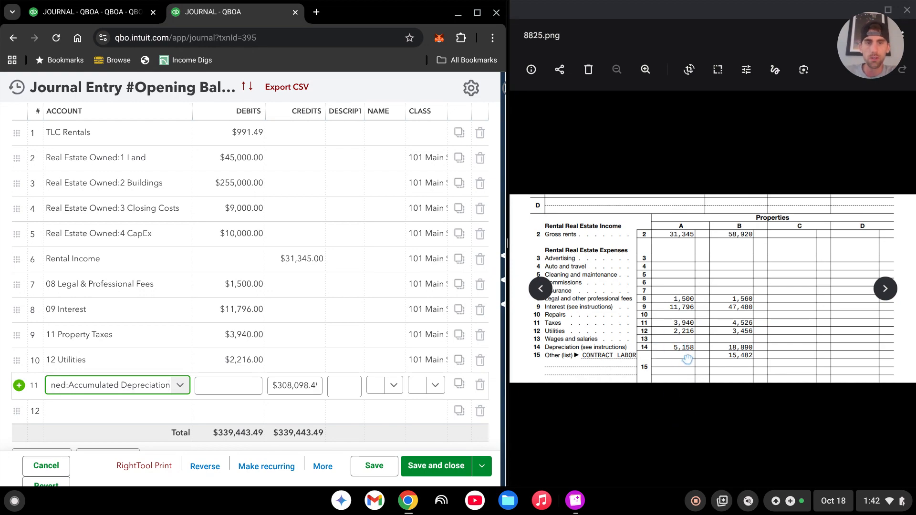
click(303, 390)
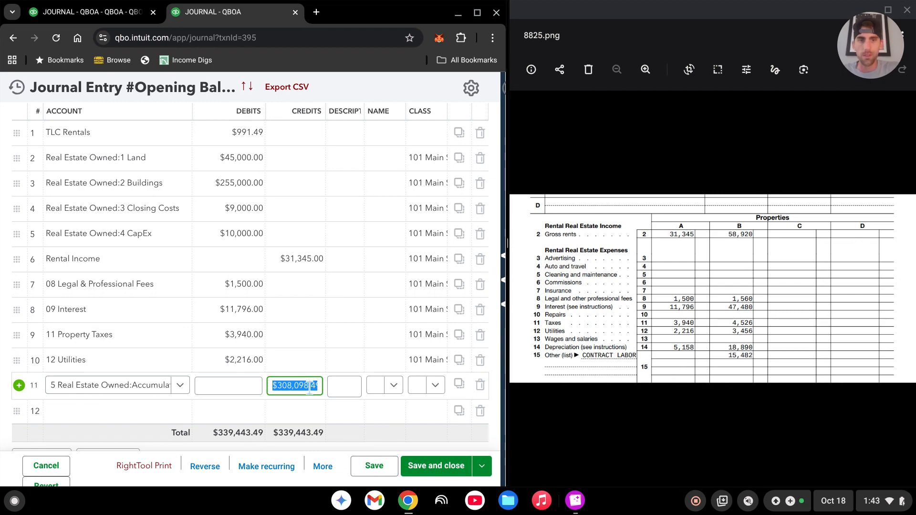
text(5158)
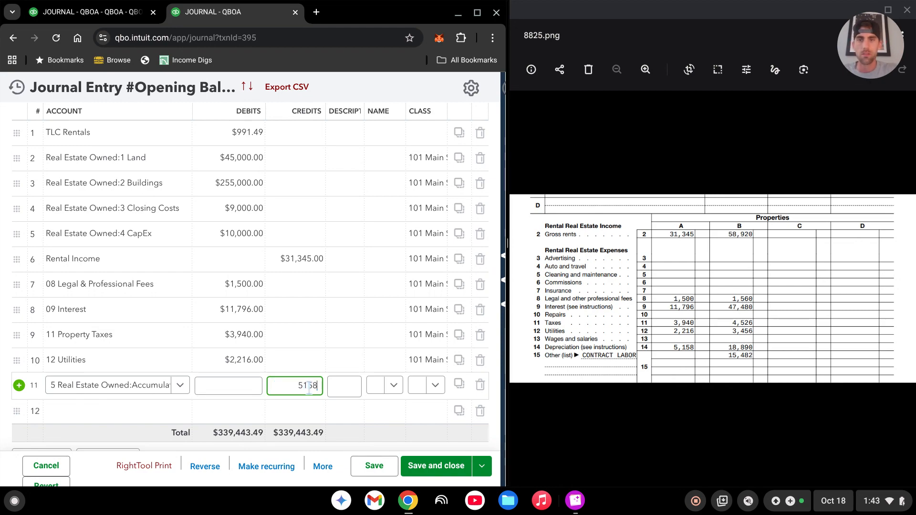
Assign line 12 to the Depreciation Expense account with a debit of 5,158.
click(104, 415)
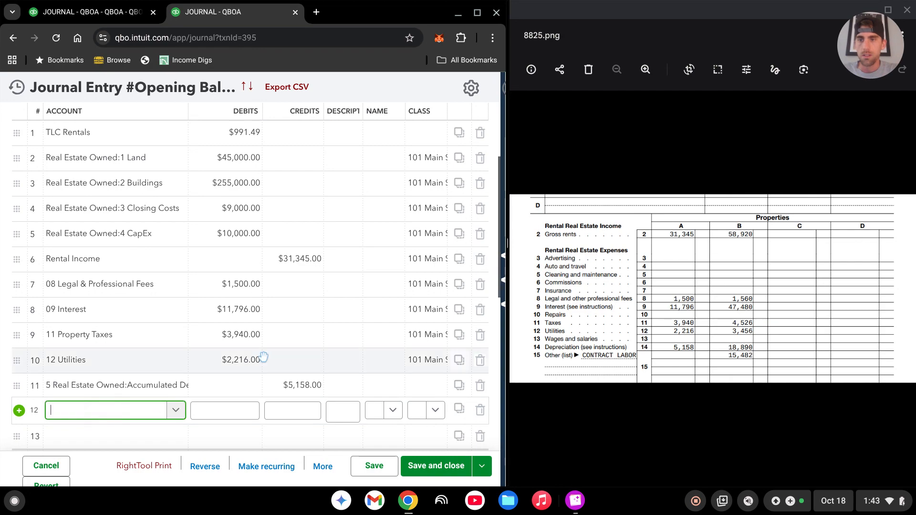
text(depre)
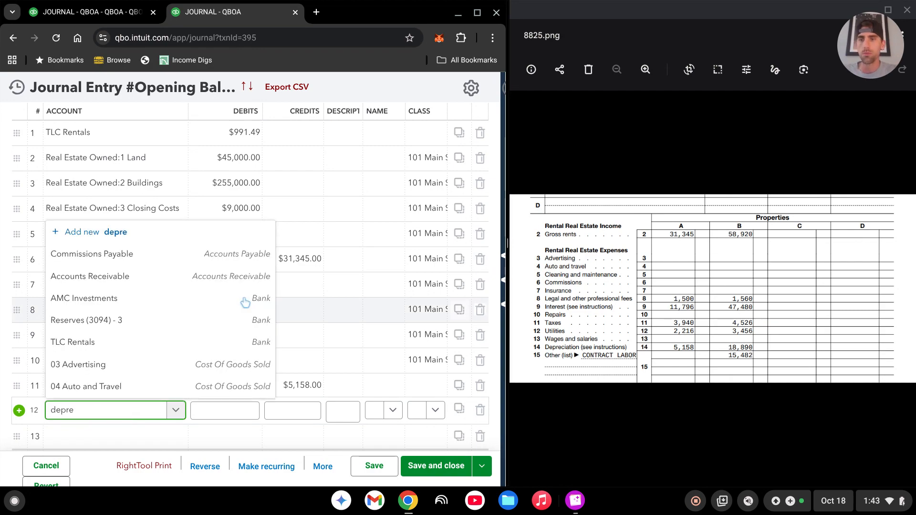
click(125, 365)
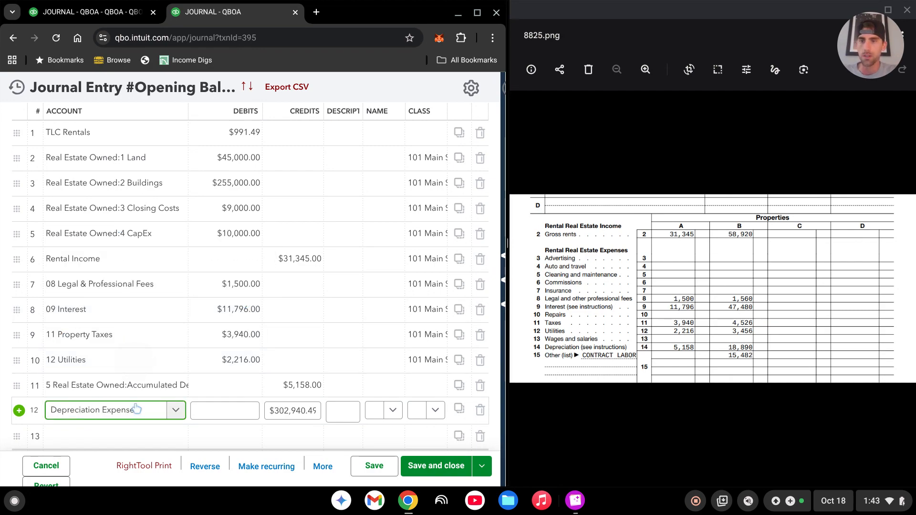
click(230, 413)
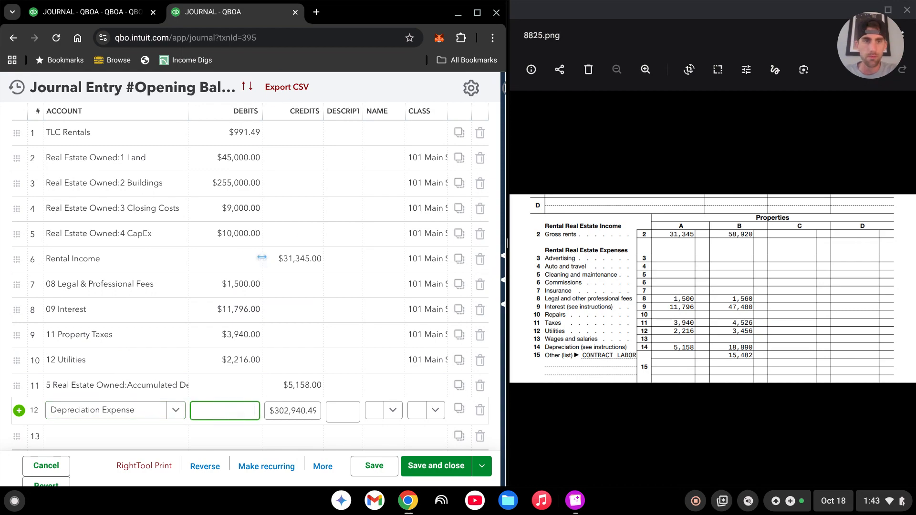
text(5)
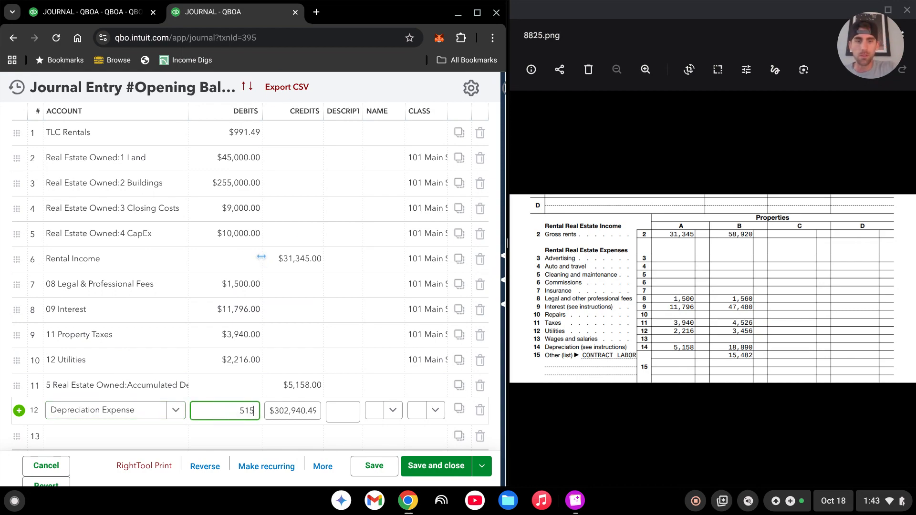
text(,158)
Assign the property class beginning with 101 to both the Accumulated Depreciation and Depreciation Expense lines.
click(423, 388)
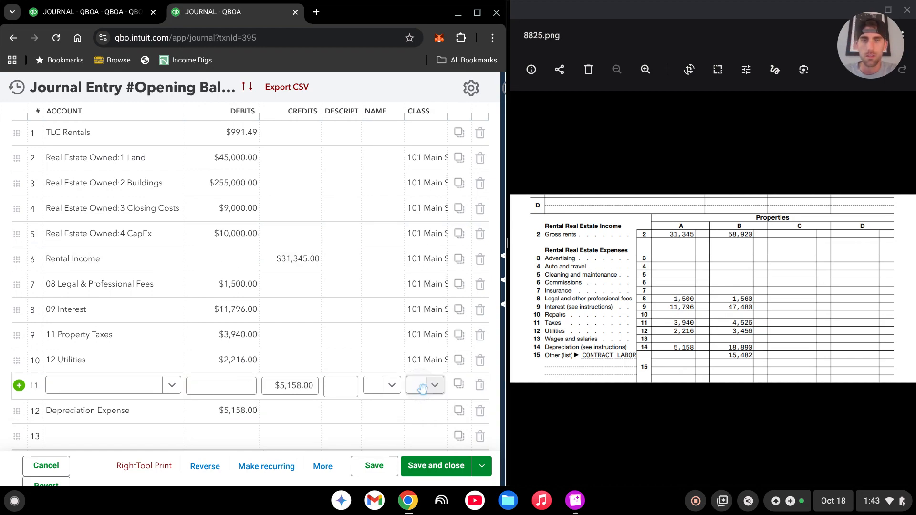
click(440, 429)
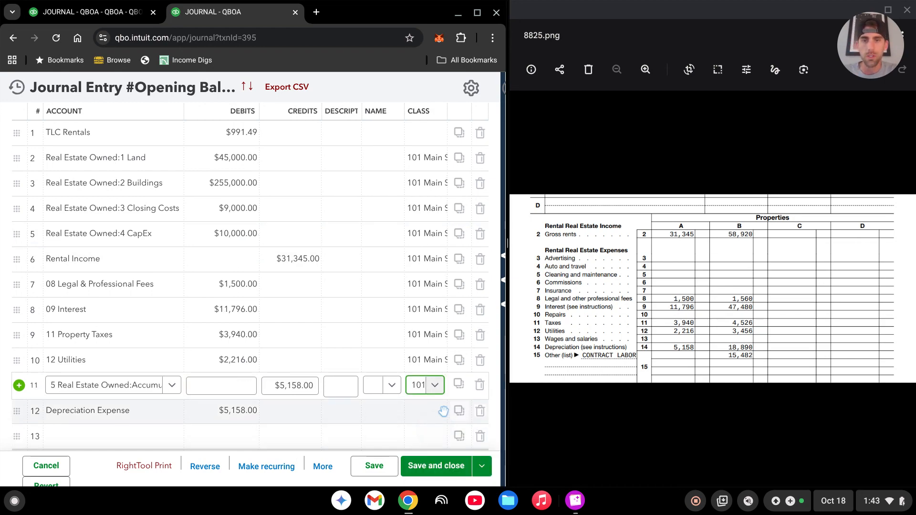
click(443, 412)
click(434, 410)
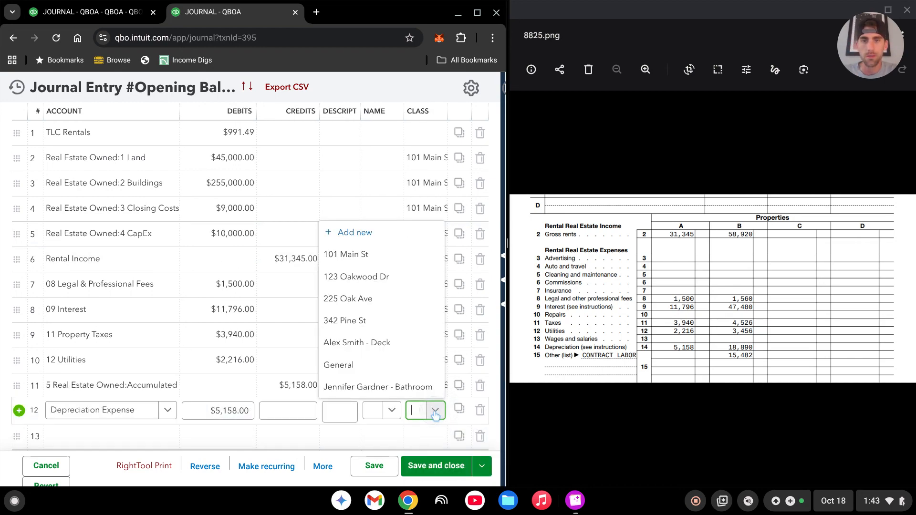
click(371, 257)
Assign line 13 to Opening Balance Equity with the suggested balancing credit and no class, and save the journal entry.
scroll(388, 243, down, 3)
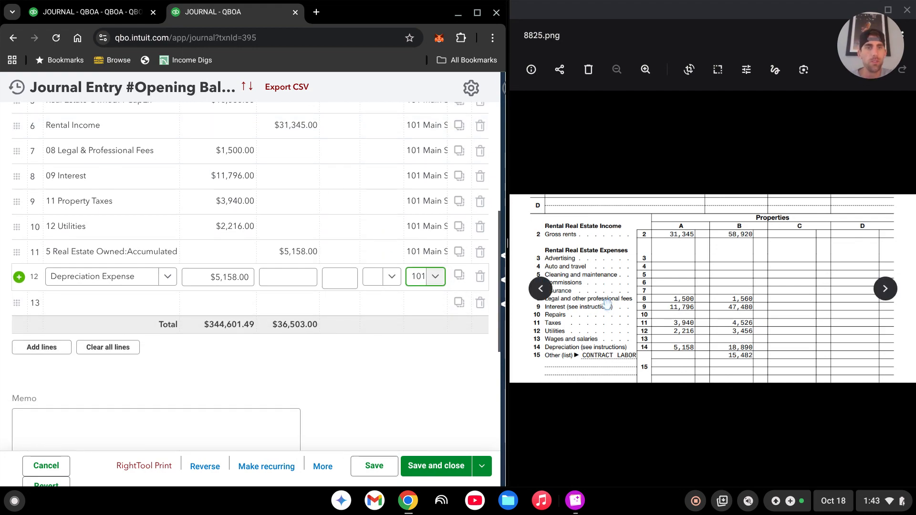
click(120, 309)
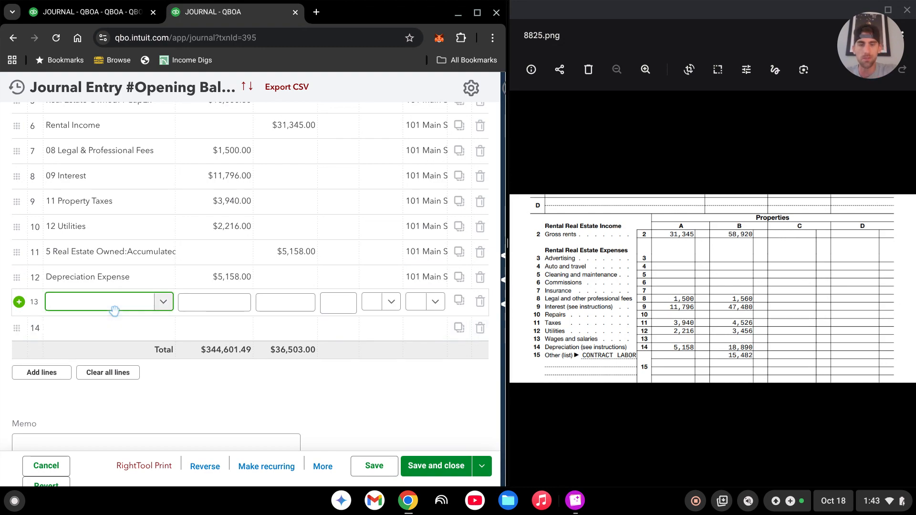
text(open)
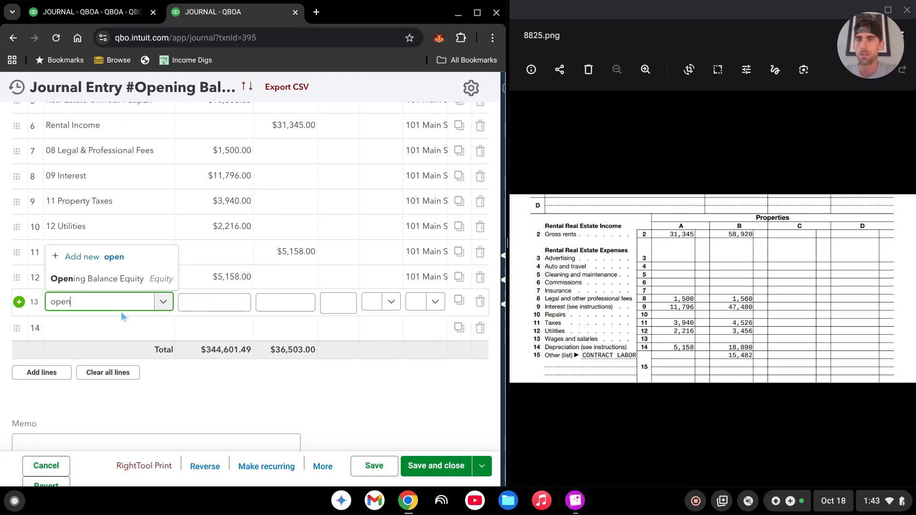
click(93, 281)
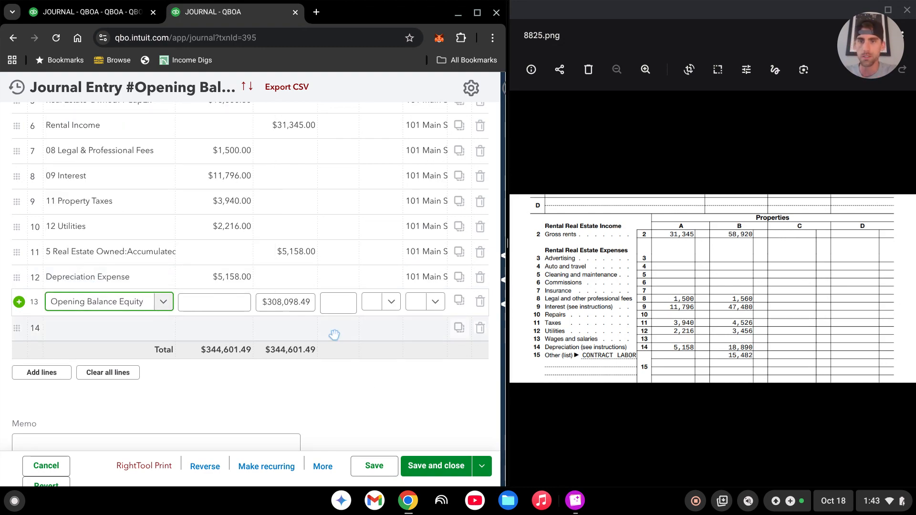
click(376, 468)
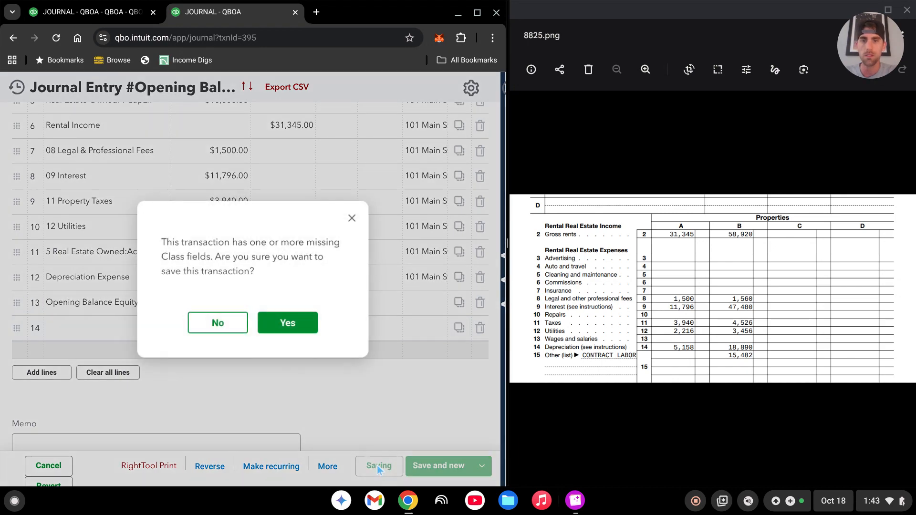
click(287, 324)
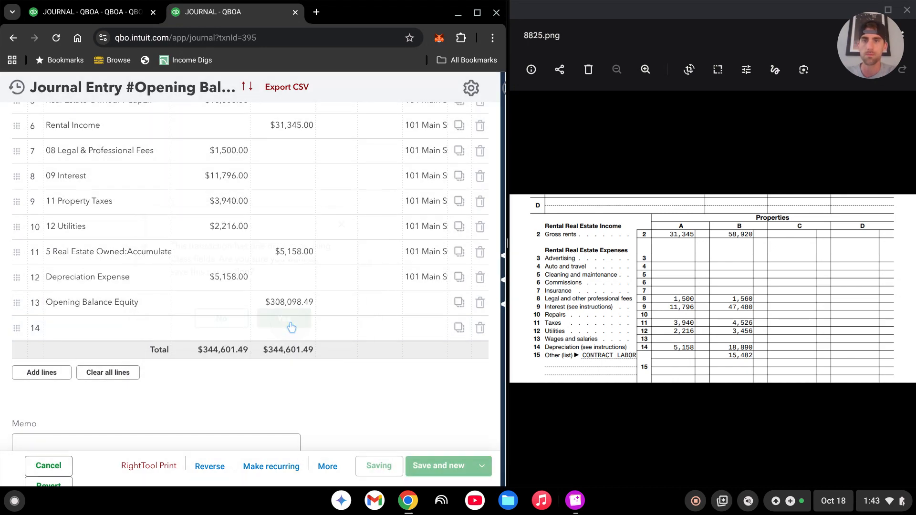
Refresh the 2014 Balance Sheet report and review its bank, real estate, liability and equity balances.
click(478, 14)
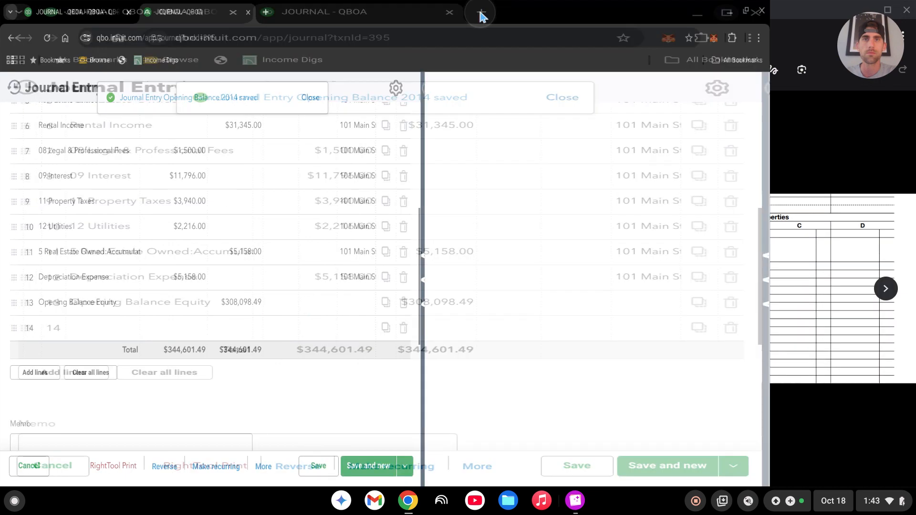
scroll(499, 379, up, 5)
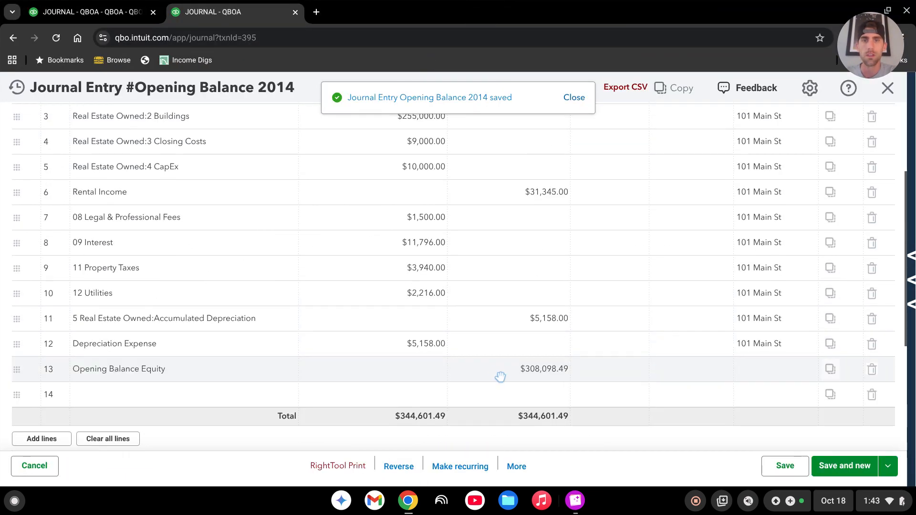
click(106, 15)
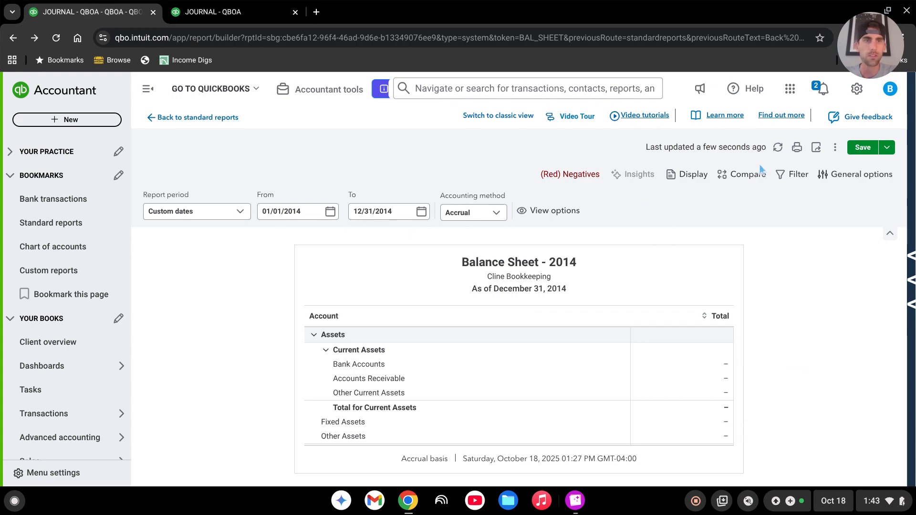
click(778, 148)
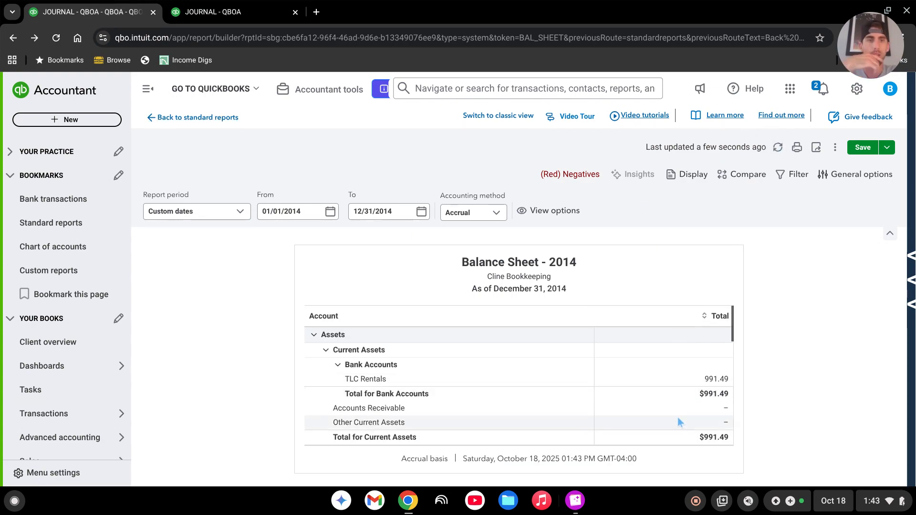
scroll(682, 376, down, 4)
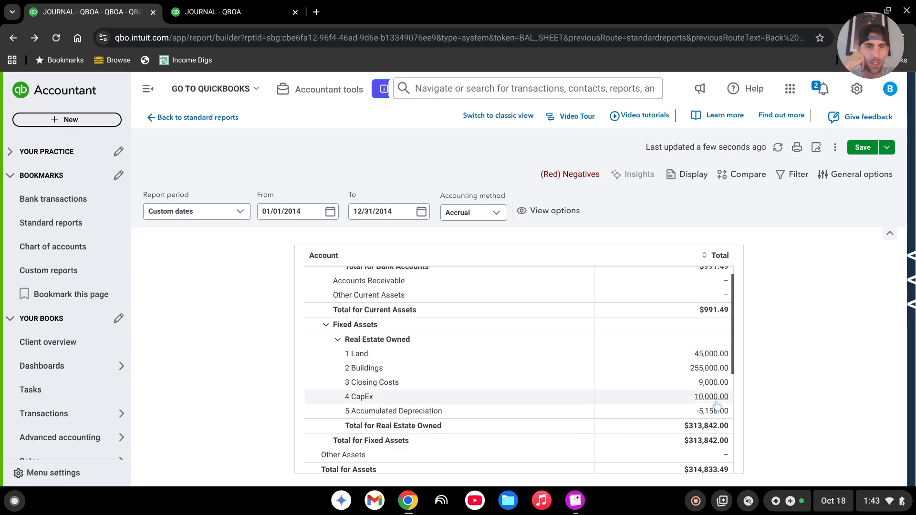
scroll(439, 403, down, 2)
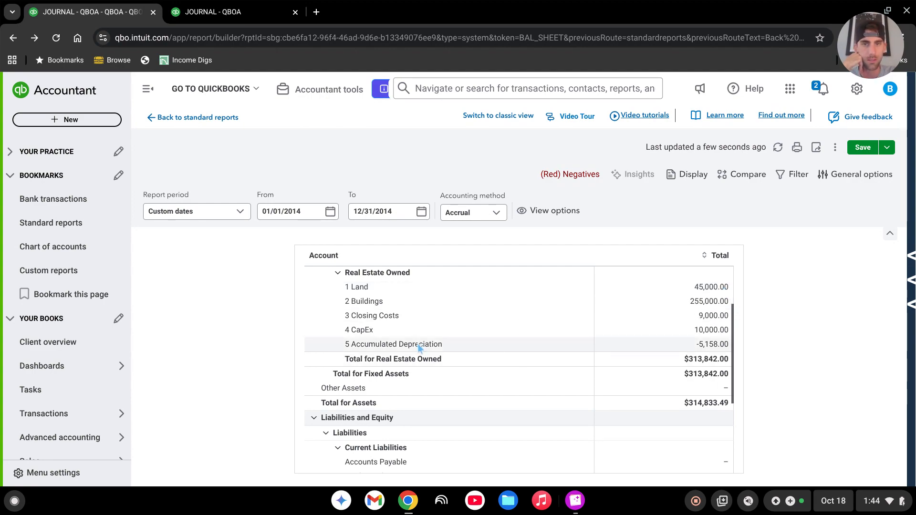
scroll(600, 338, down, 3)
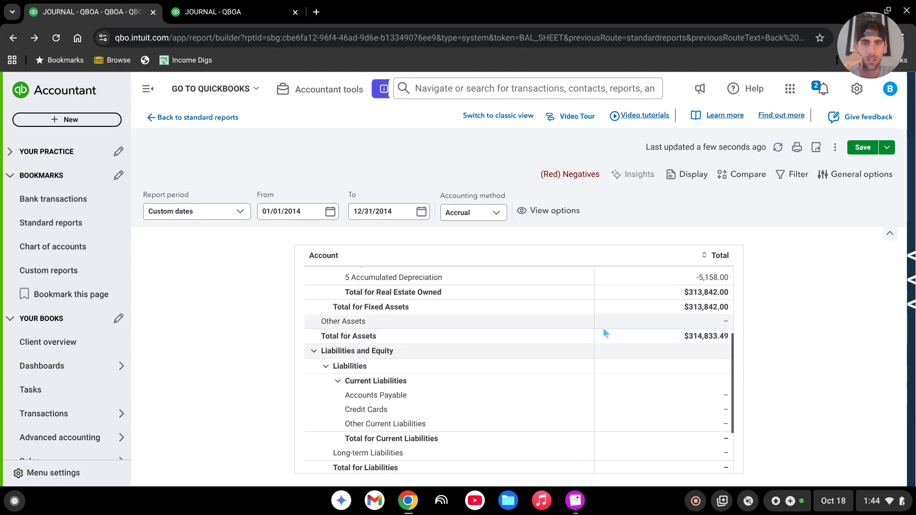
scroll(604, 334, down, 4)
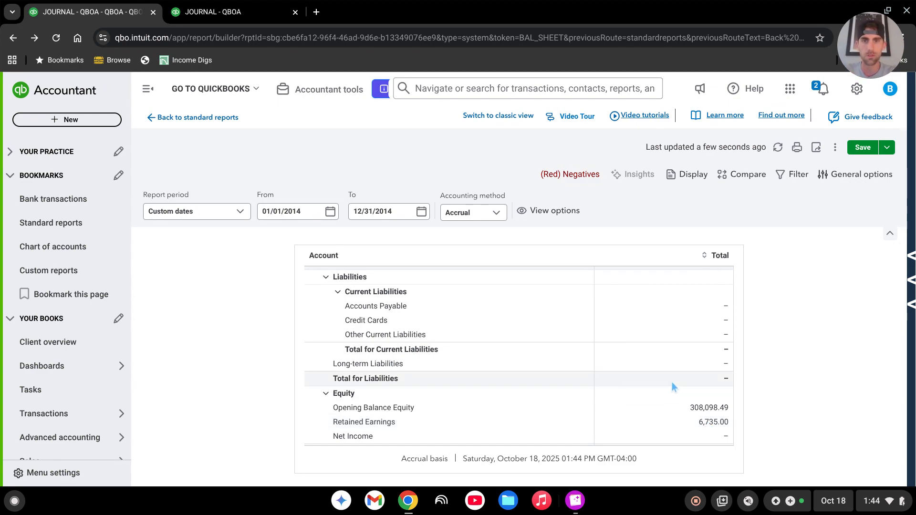
Set the Balance Sheet period to 01/01/2013 through 12/31/2013 and check the equity section.
click(307, 211)
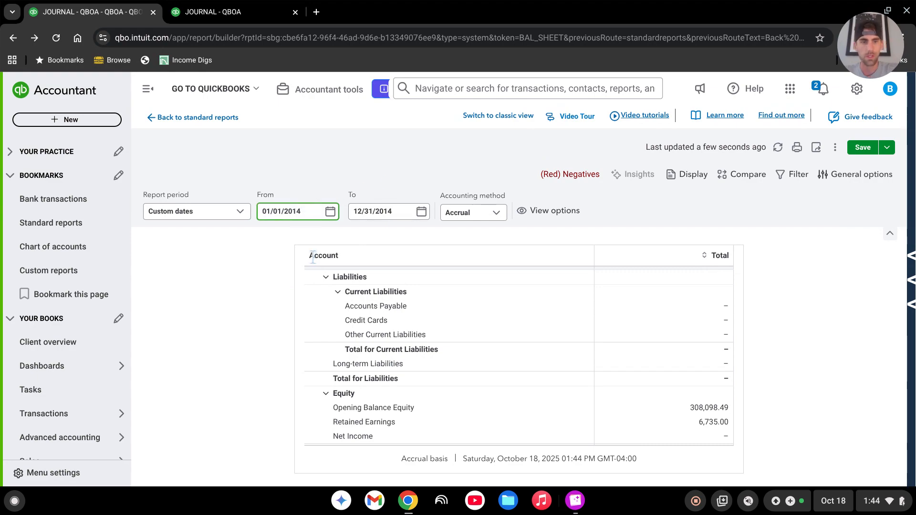
text(3)
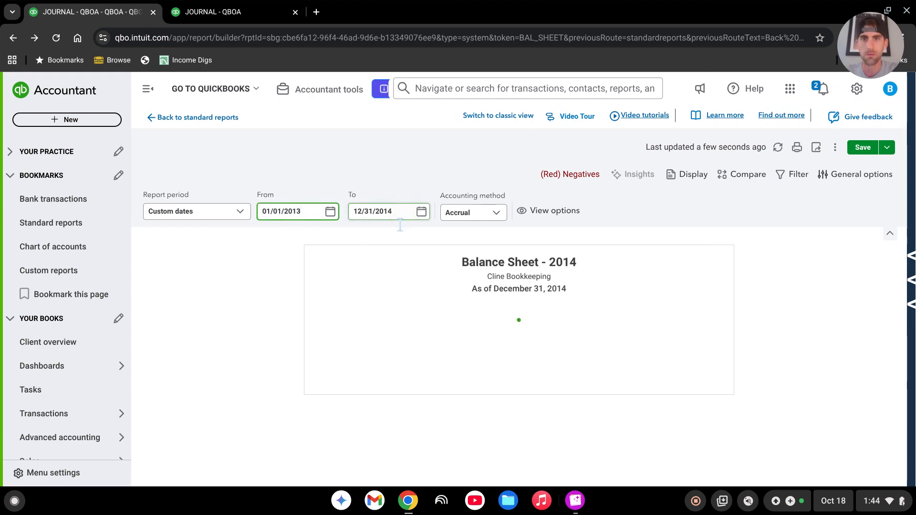
key(Tab)
click(400, 213)
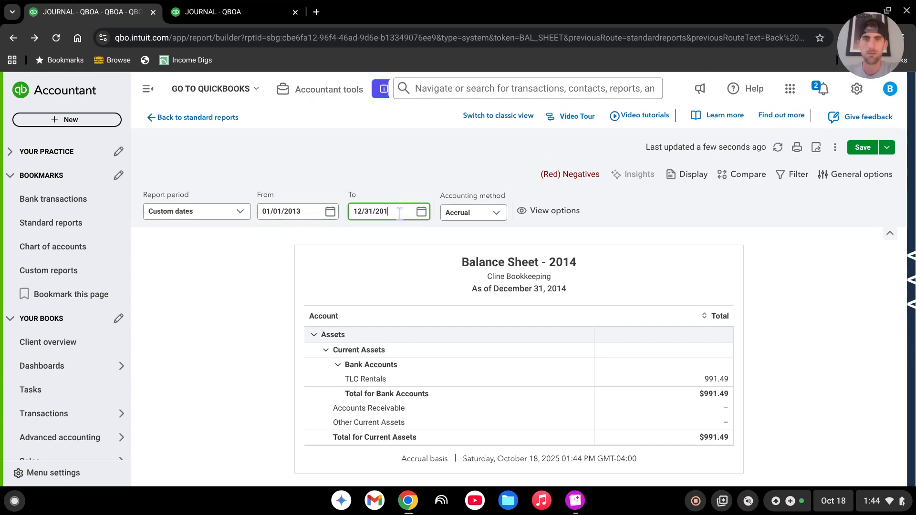
text(3)
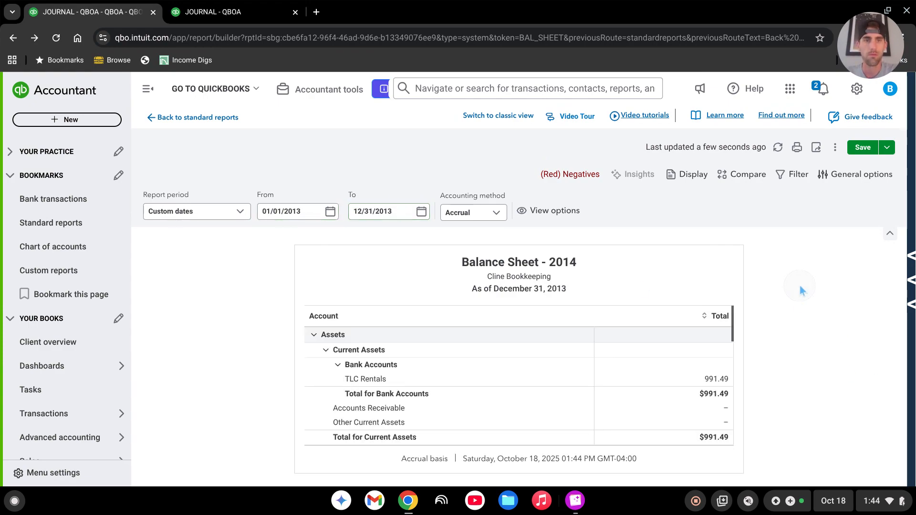
scroll(624, 379, down, 10)
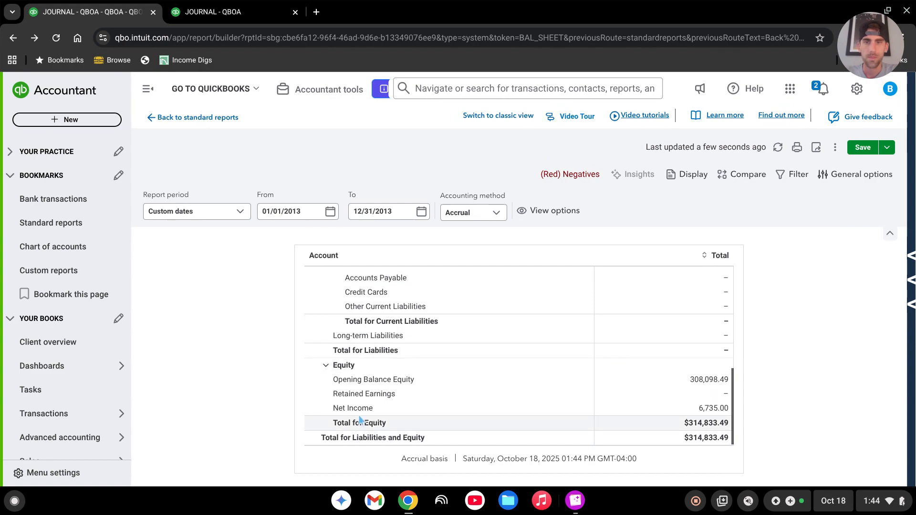
Drill into the Balance Sheet's Net Income amount and review the 2013 Profit and Loss down to depreciation and net income.
click(718, 410)
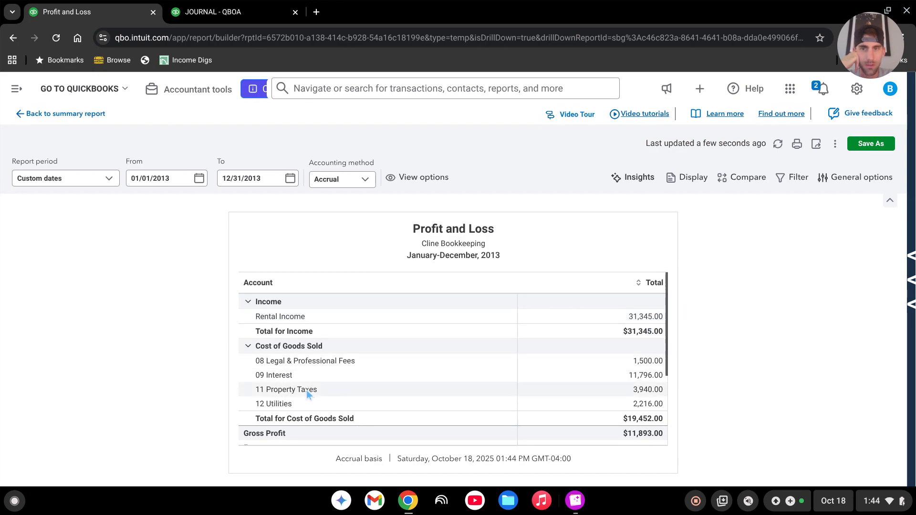
scroll(635, 367, down, 1)
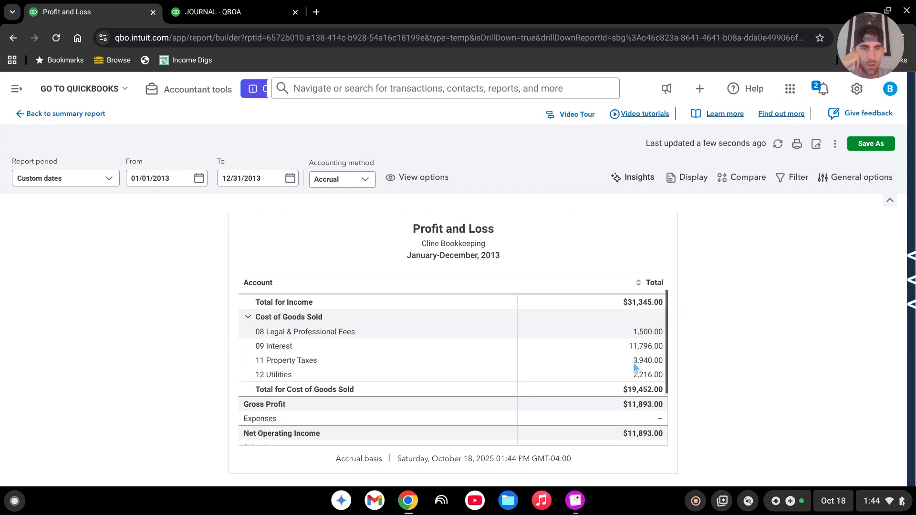
scroll(635, 368, down, 3)
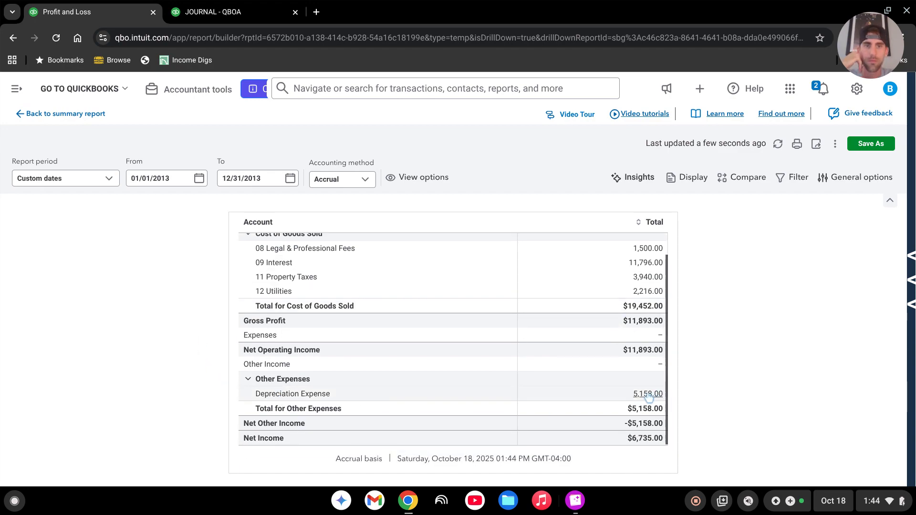
Run the Profit and Loss for 01/01/2014 through 12/31/2014.
scroll(649, 396, up, 5)
click(179, 177)
triple_click(178, 176)
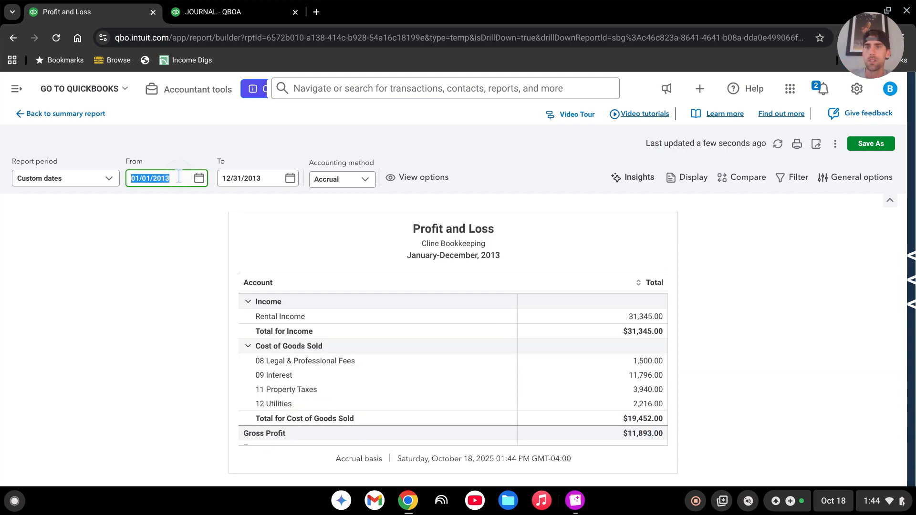
click(181, 180)
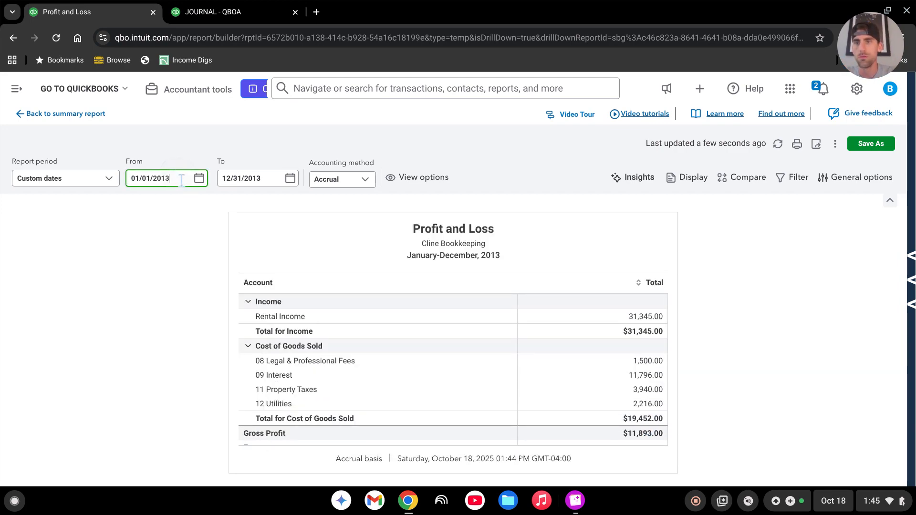
text(4)
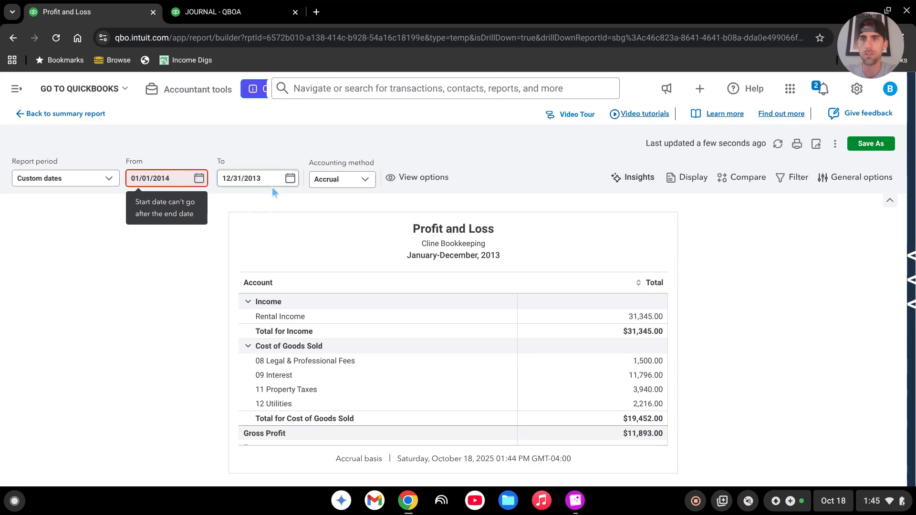
key(Tab)
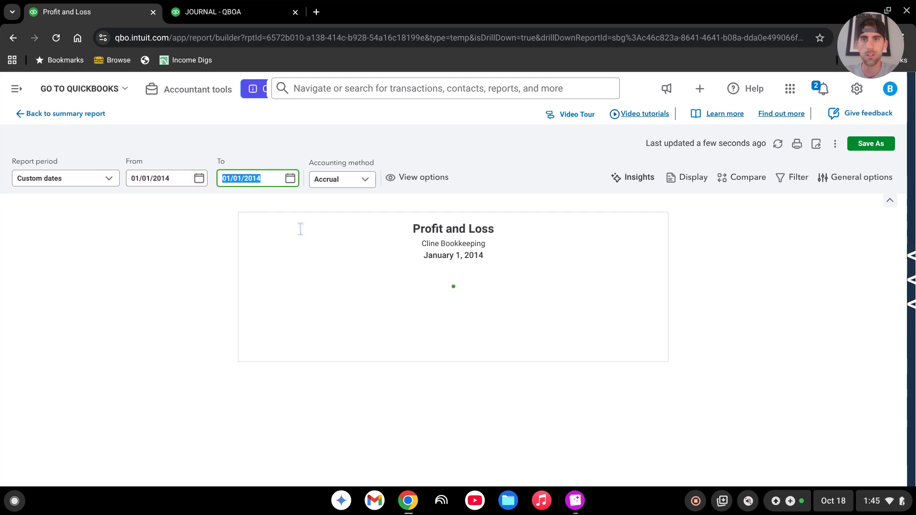
text(12/31/)
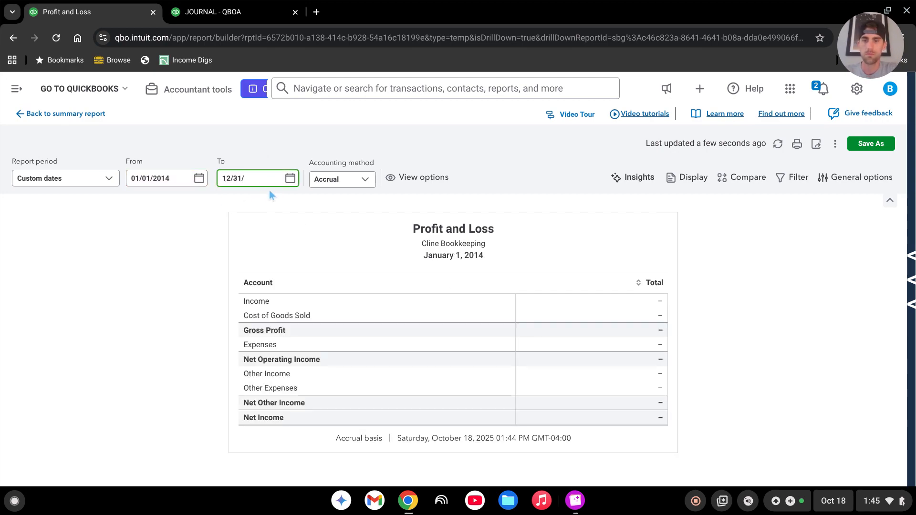
text(2014)
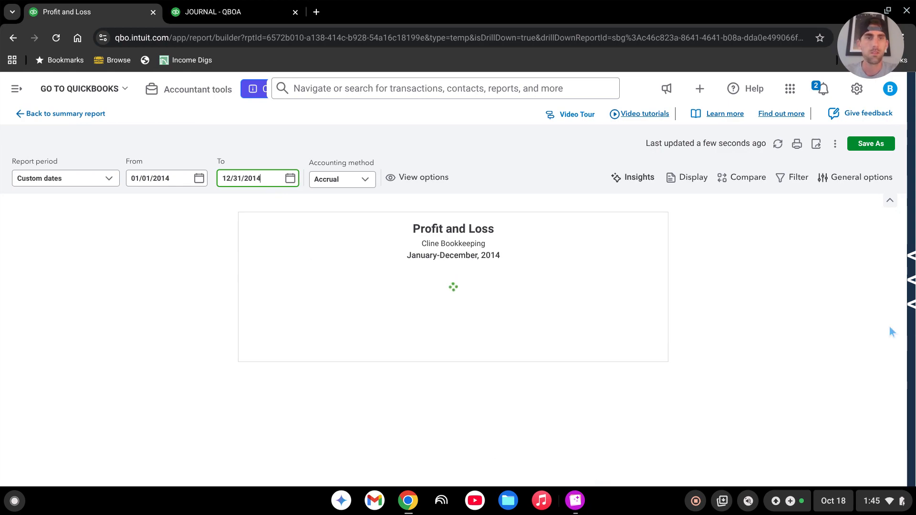
click(840, 310)
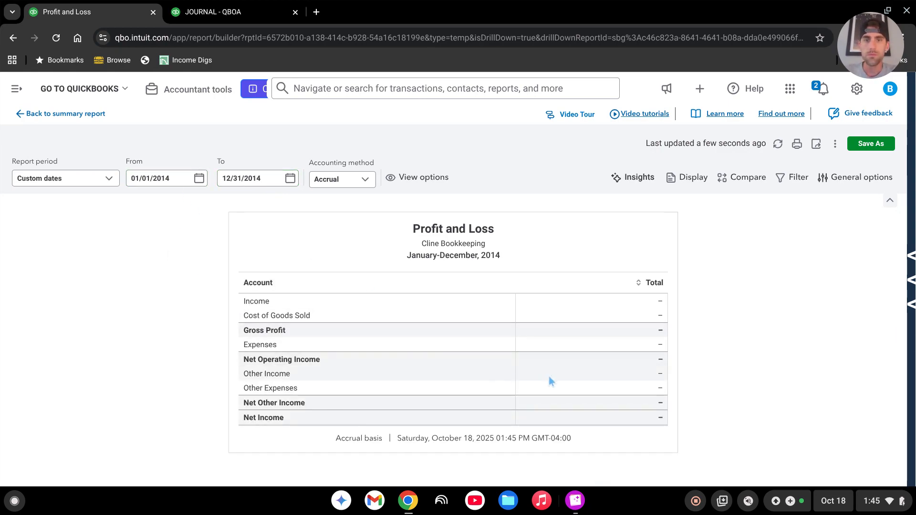
Return to the Balance Sheet, set its period to 01/01/2014 through 12/31/2014, and check the equity section.
click(80, 115)
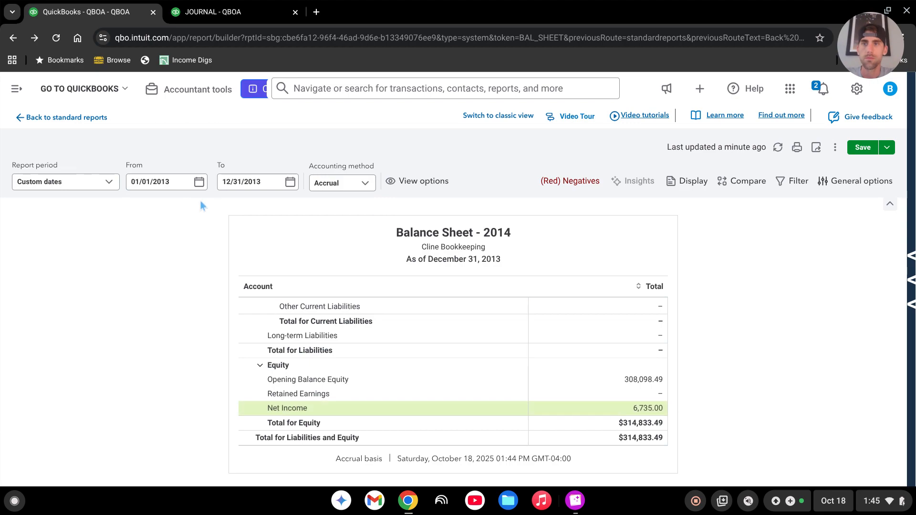
click(179, 182)
click(179, 181)
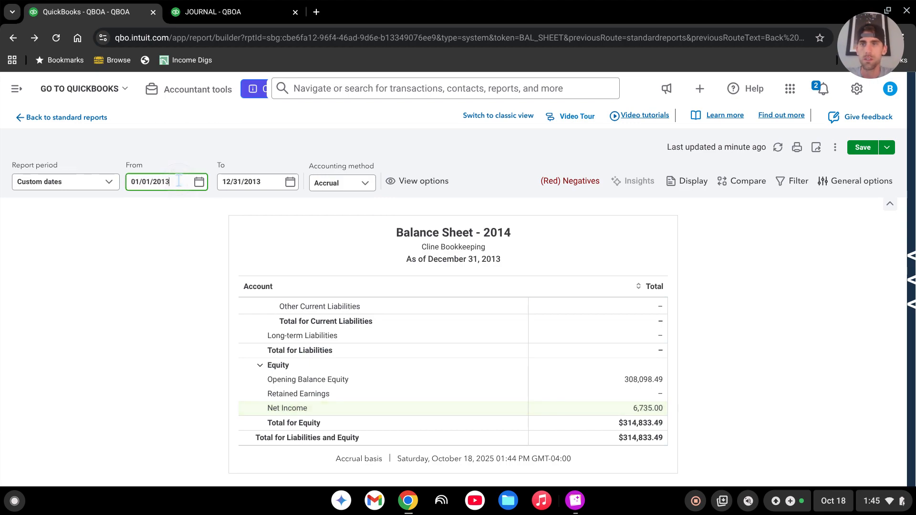
text(4)
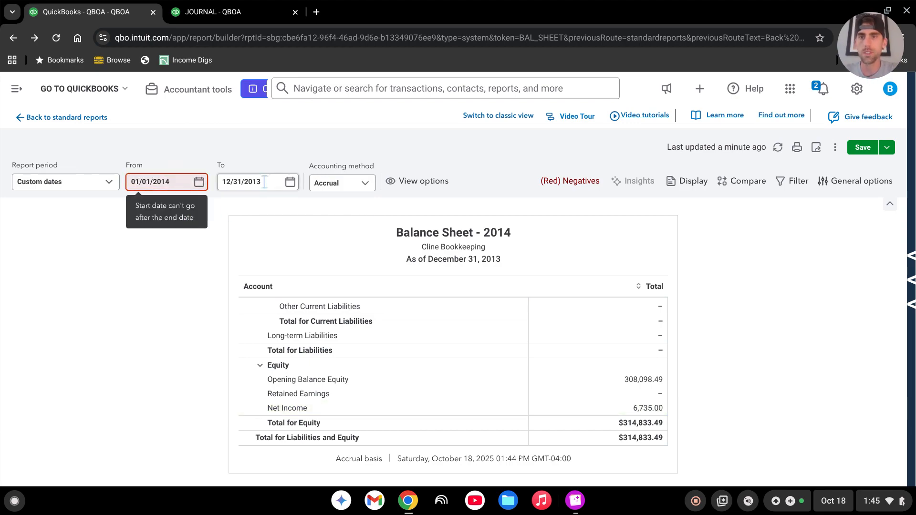
click(268, 181)
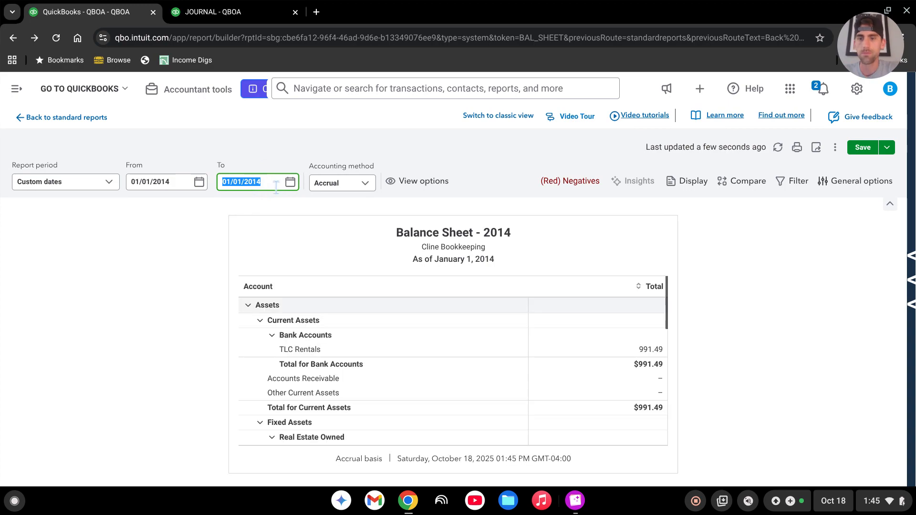
text(12)
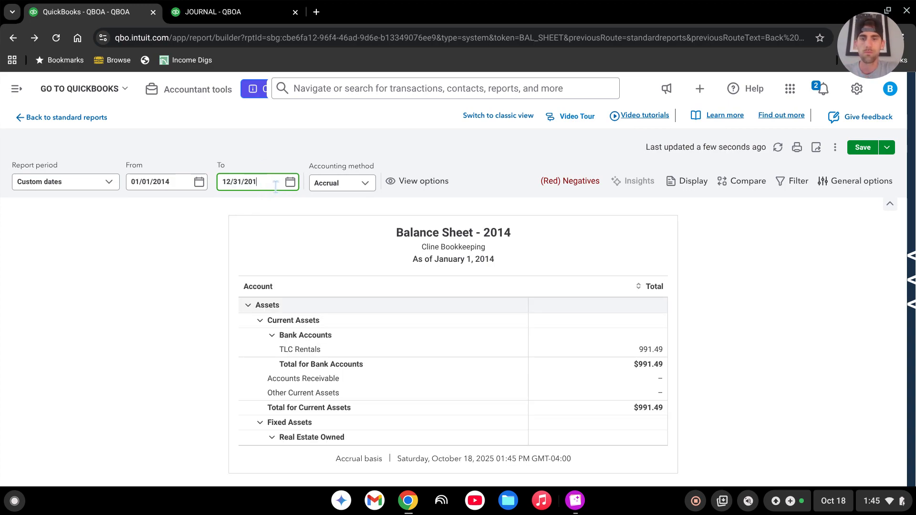
text(/31/2014)
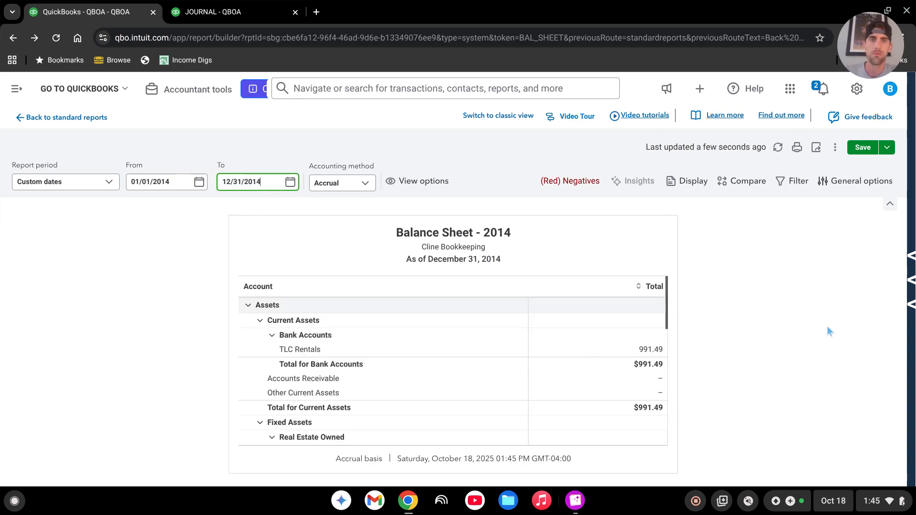
scroll(582, 354, down, 5)
scroll(581, 353, down, 5)
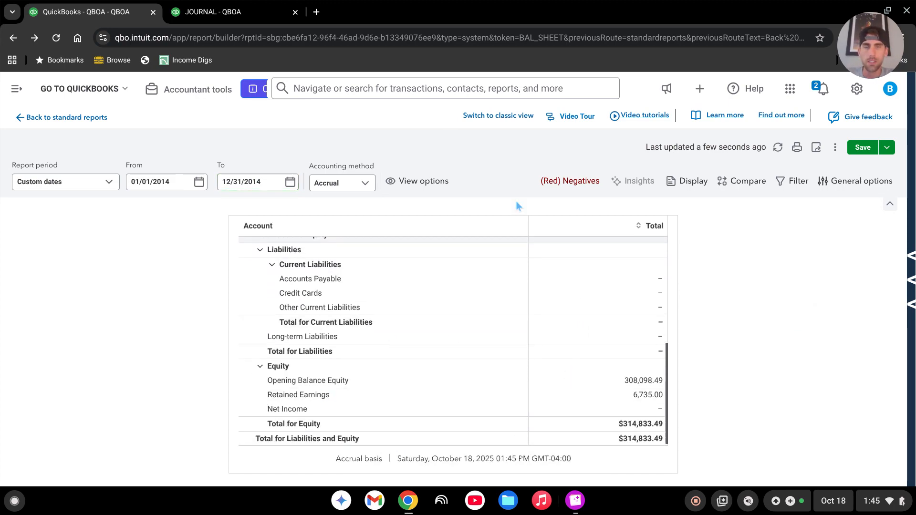
Return to the Opening Balance 2014 journal entry, add more blank lines and delete the Opening Balance Equity line.
click(214, 14)
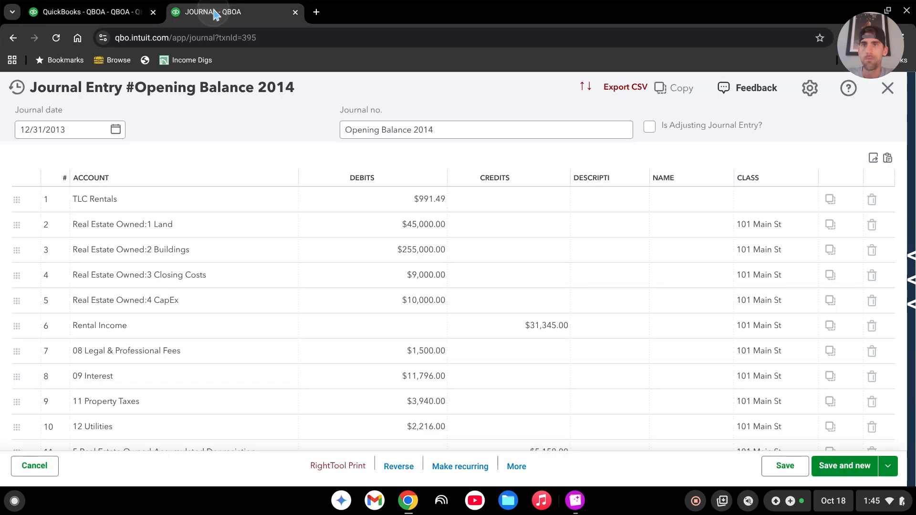
scroll(352, 331, down, 5)
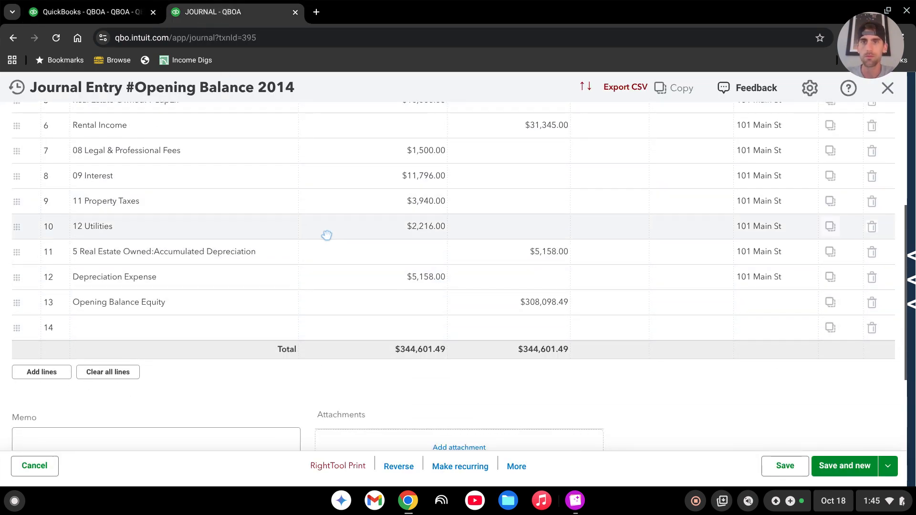
click(62, 372)
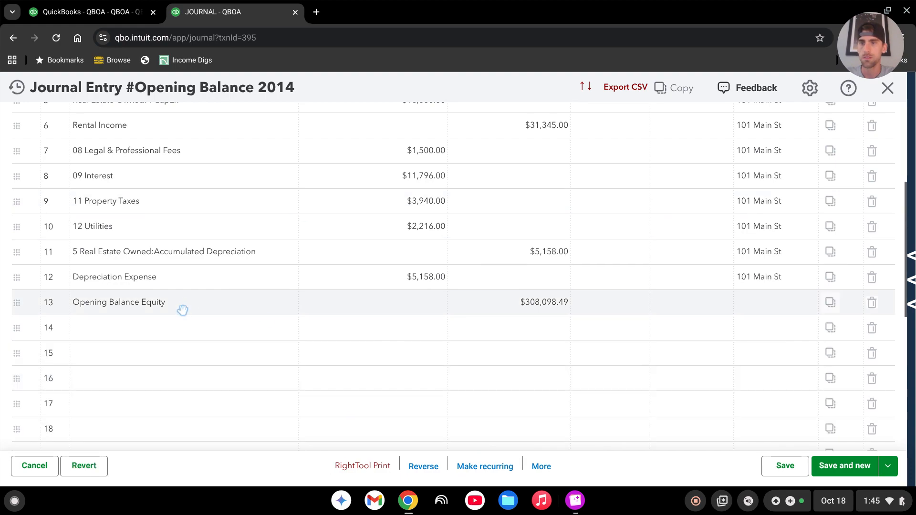
click(873, 304)
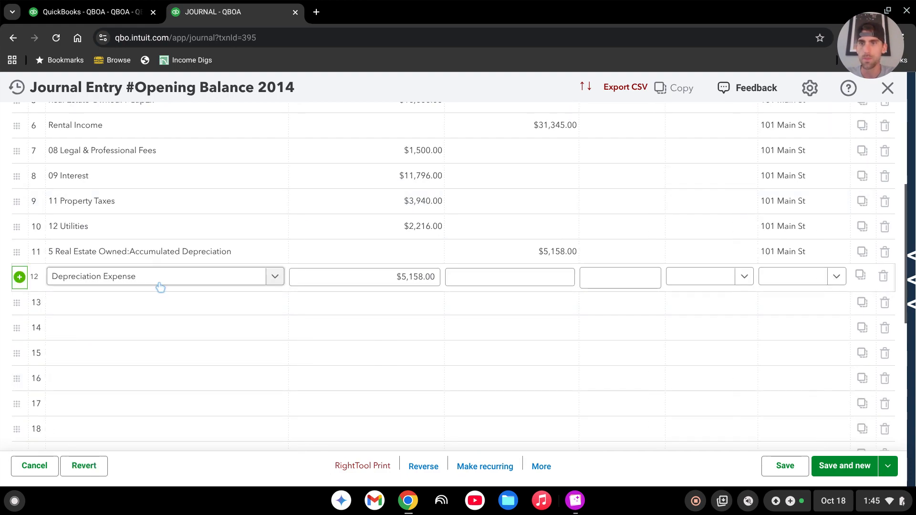
Set the accounts on lines 13 and 14 to Real Estate Owned:1 Land and Real Estate Owned:2 Buildings.
click(153, 305)
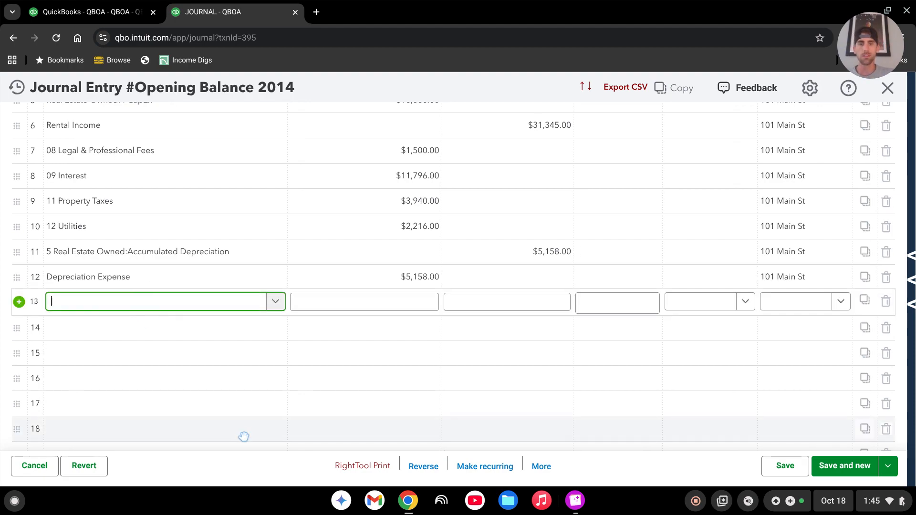
text(lan)
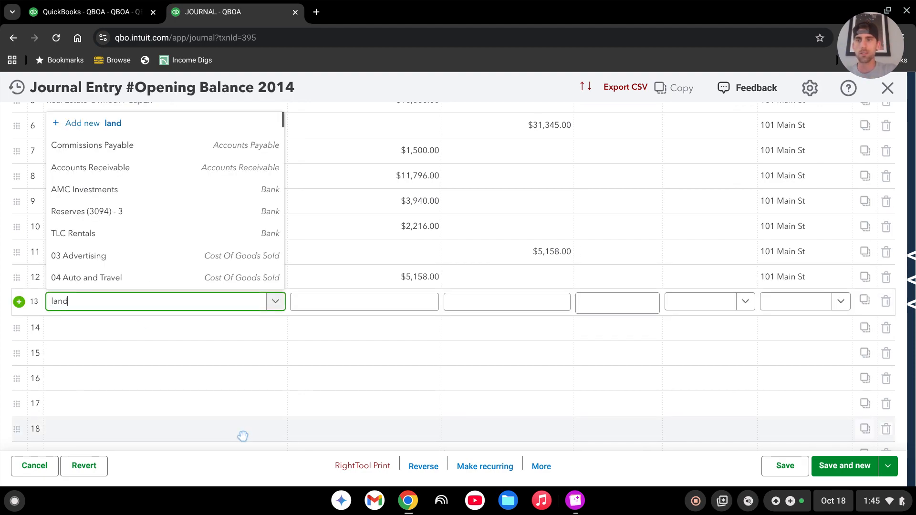
text(d)
click(164, 279)
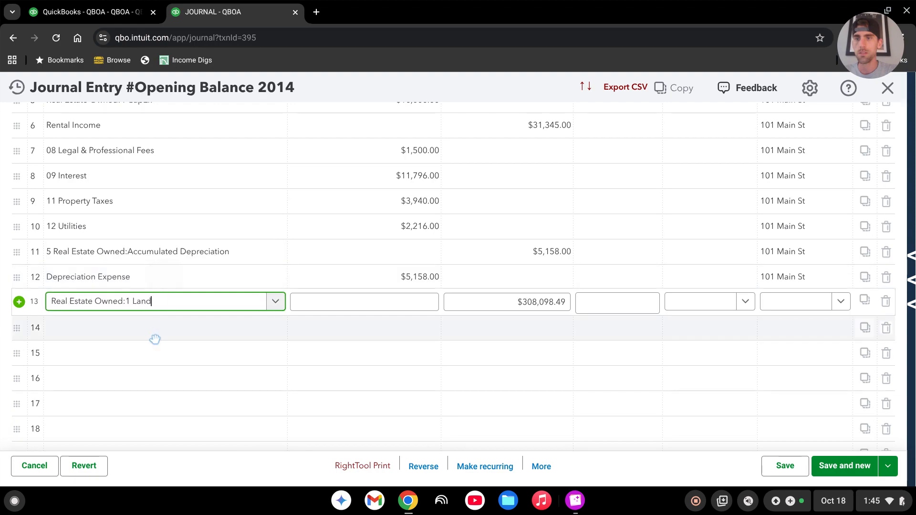
click(168, 335)
text(build)
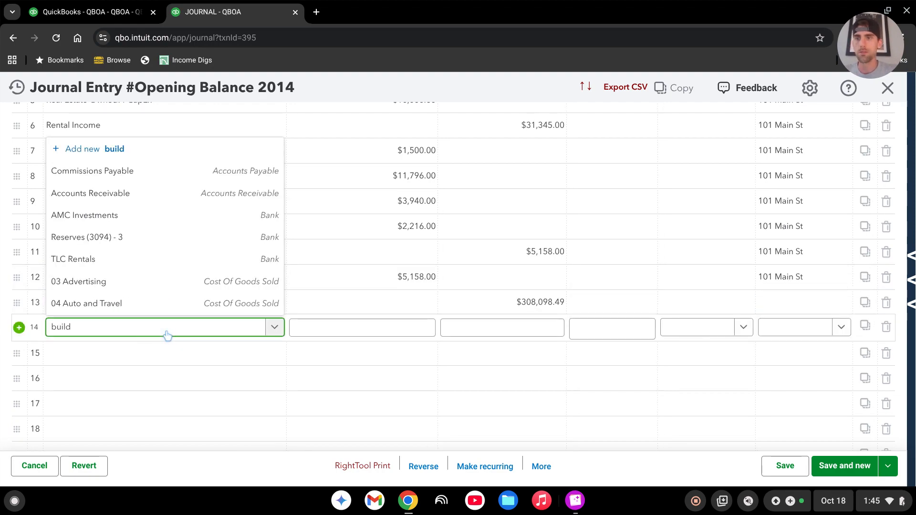
click(119, 305)
Set the accounts on lines 15 and 16 to Real Estate Owned:3 Closing Costs and Real Estate Owned:4 CapEx.
click(114, 353)
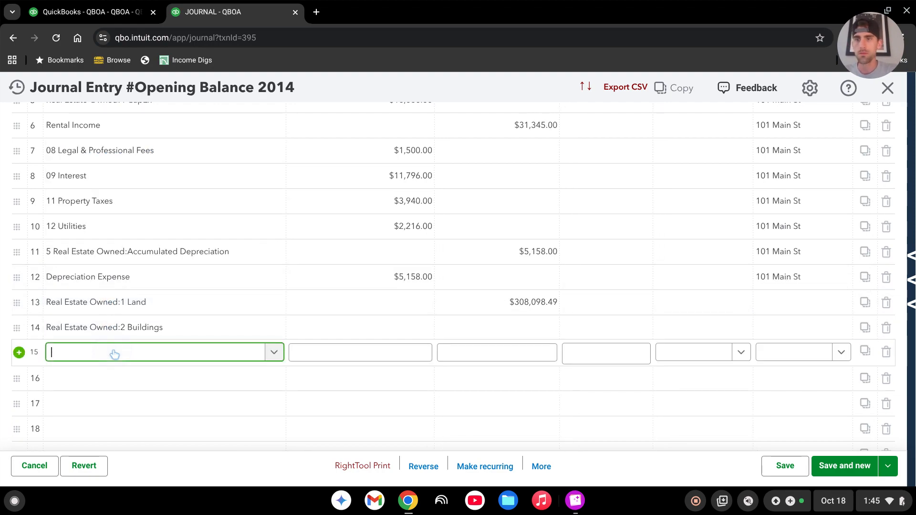
text(clos)
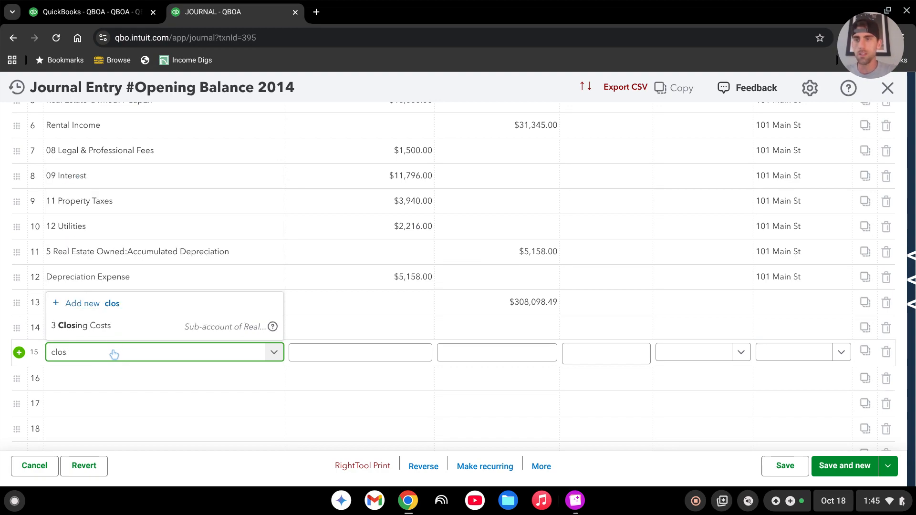
click(112, 327)
click(123, 380)
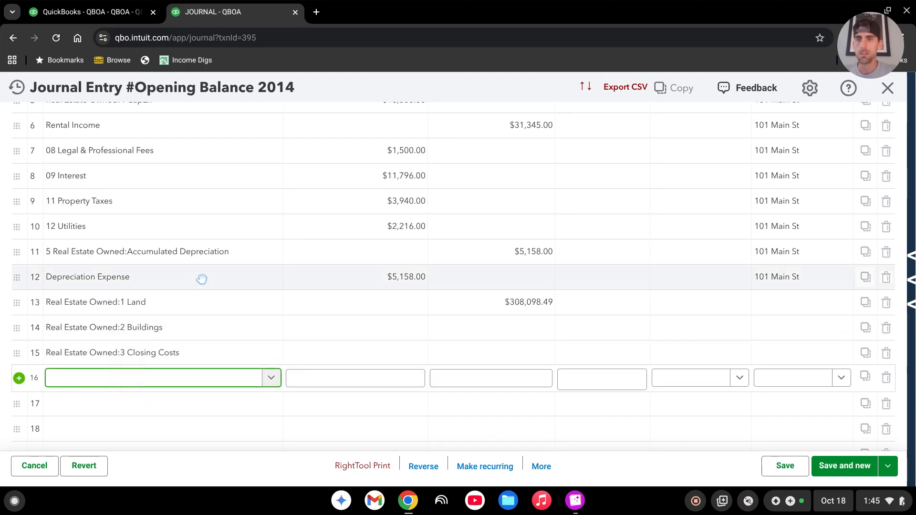
text(cap)
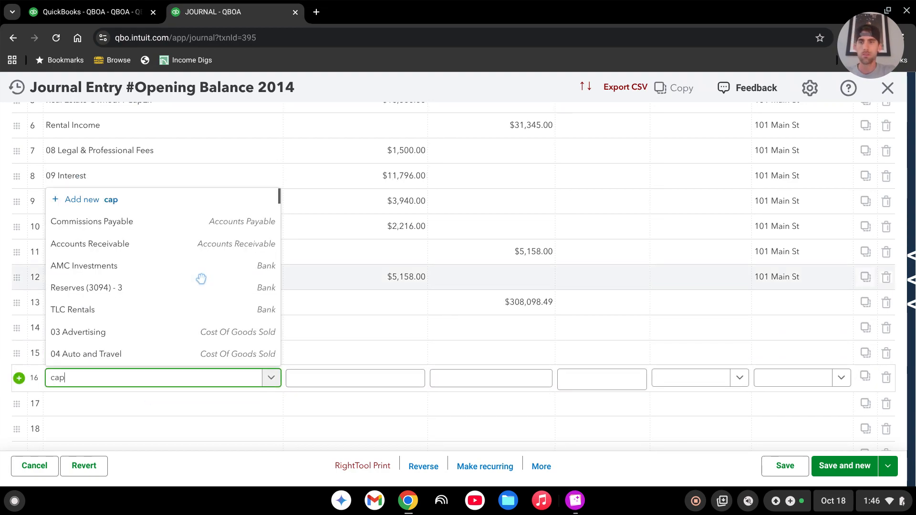
click(104, 353)
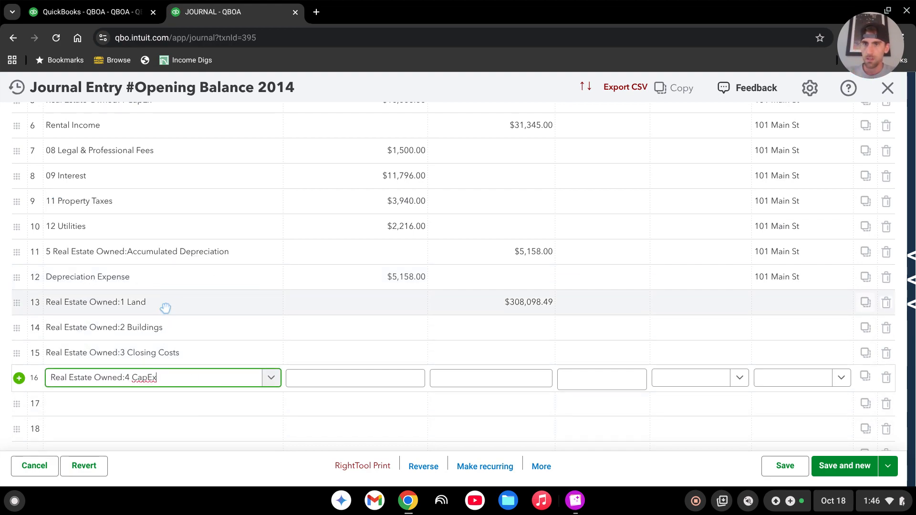
Clear the credit on the line 13 Land account and enter its debit as 450000*.15.
click(547, 305)
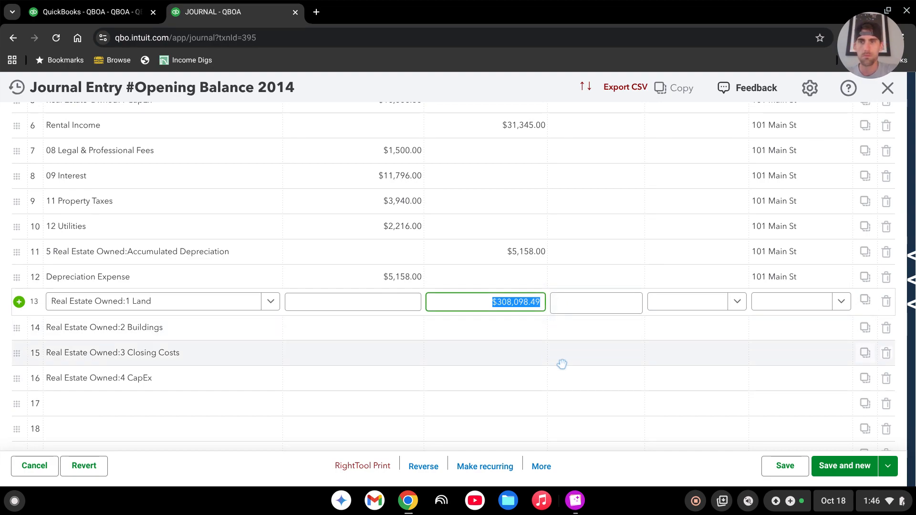
key(BackSpace)
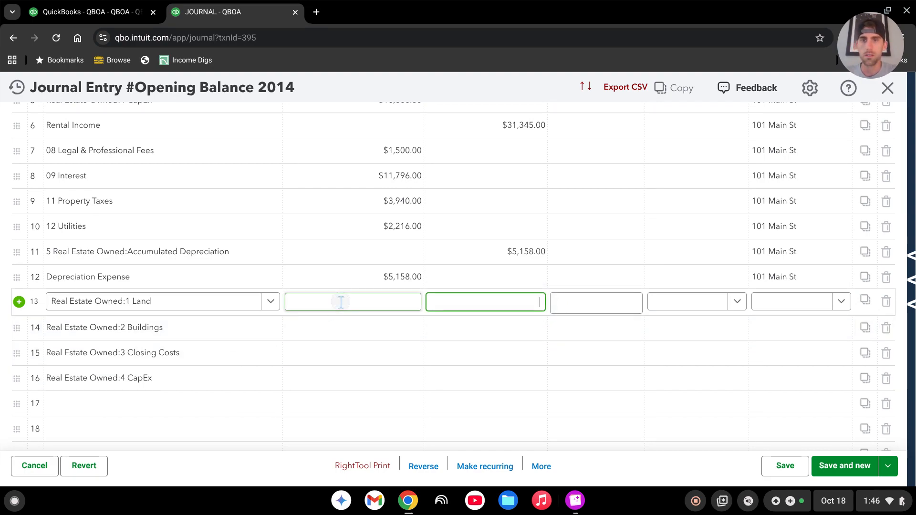
click(354, 309)
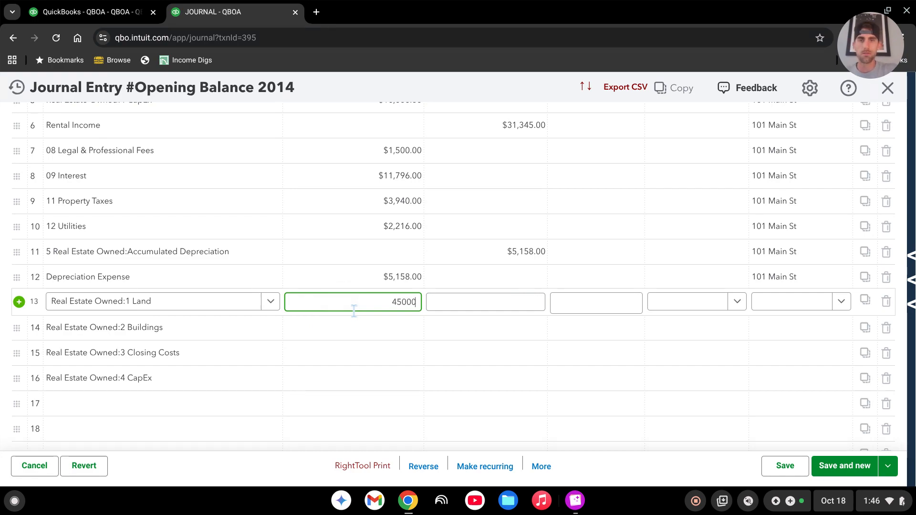
text(450000*.15)
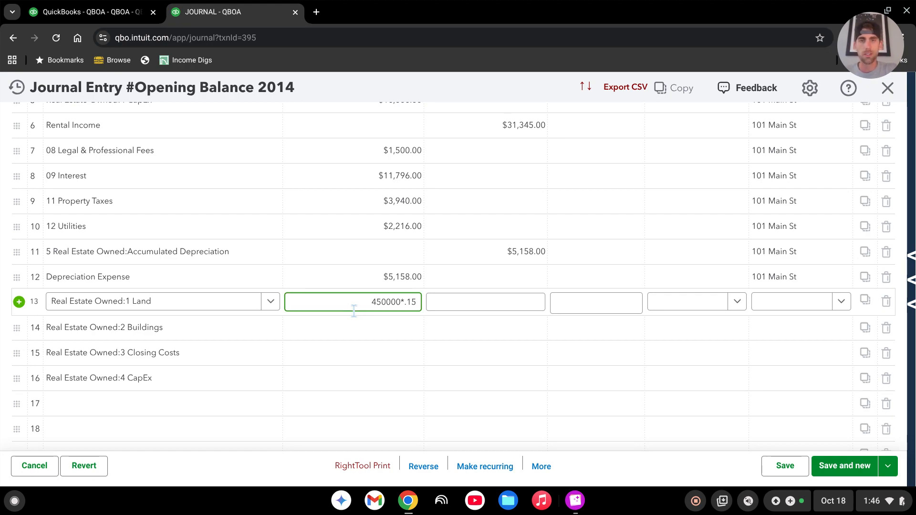
key(Tab)
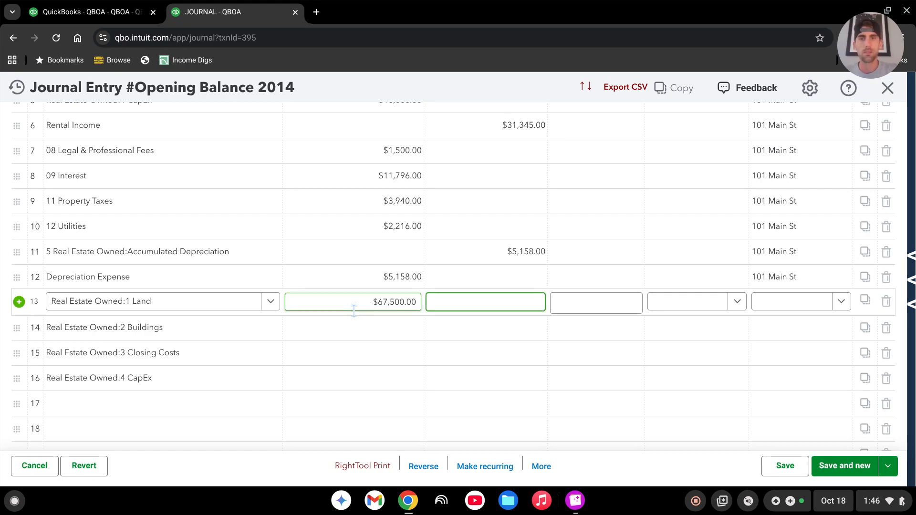
click(381, 327)
text(450)
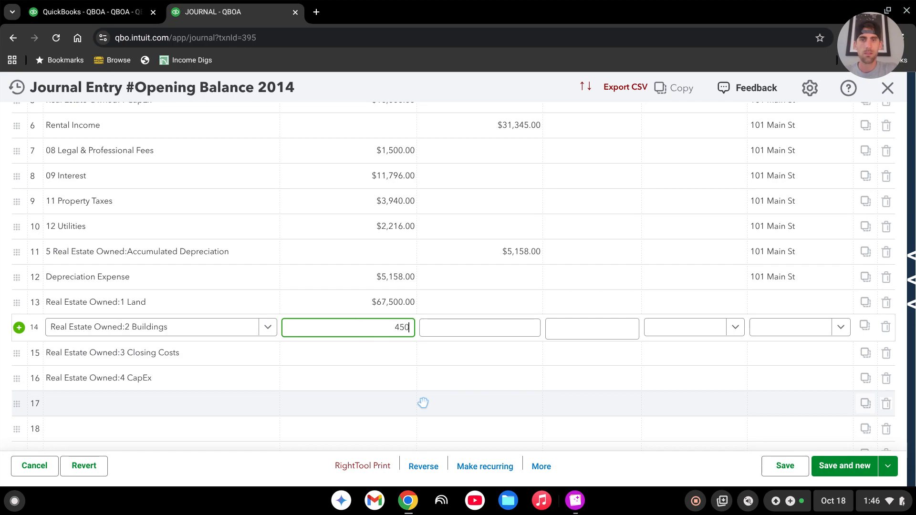
text(000-)
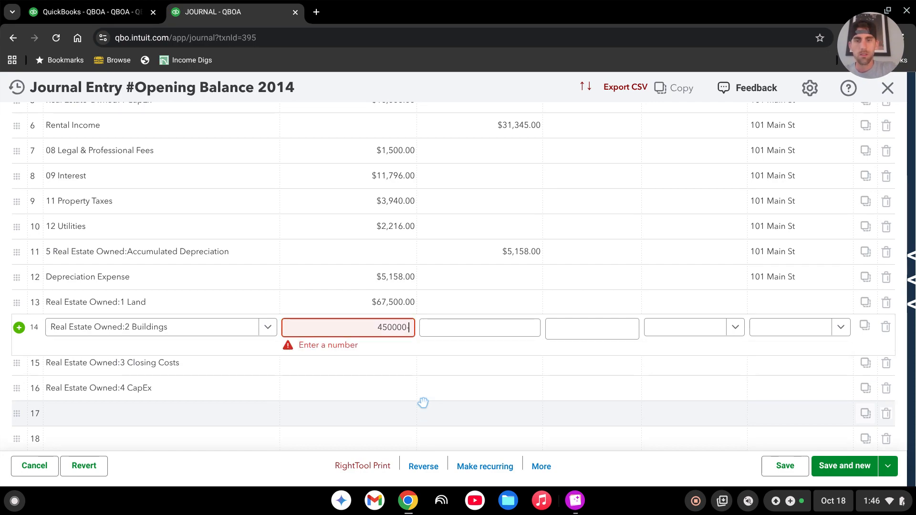
text(67500)
key(Tab)
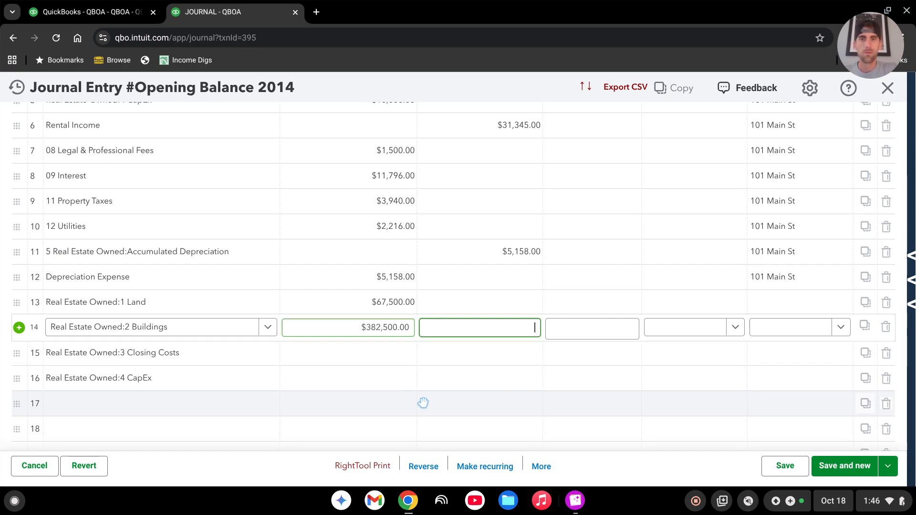
Enter debits of 450000*.03 for Closing Costs on line 15 and 25000 for CapEx on line 16.
click(382, 351)
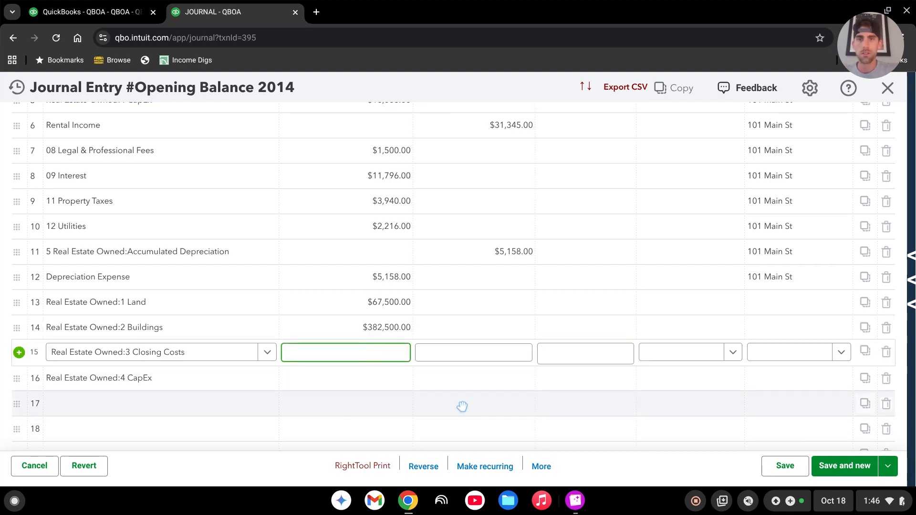
text(450)
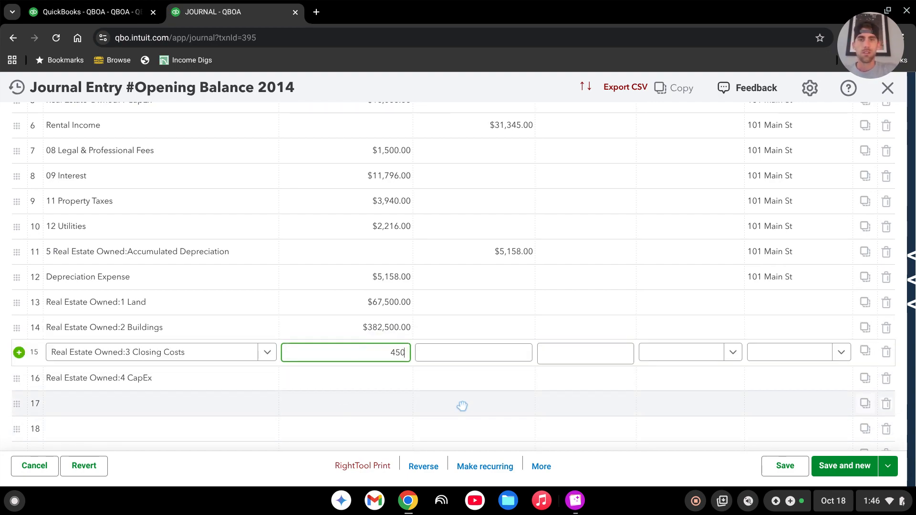
text(000*)
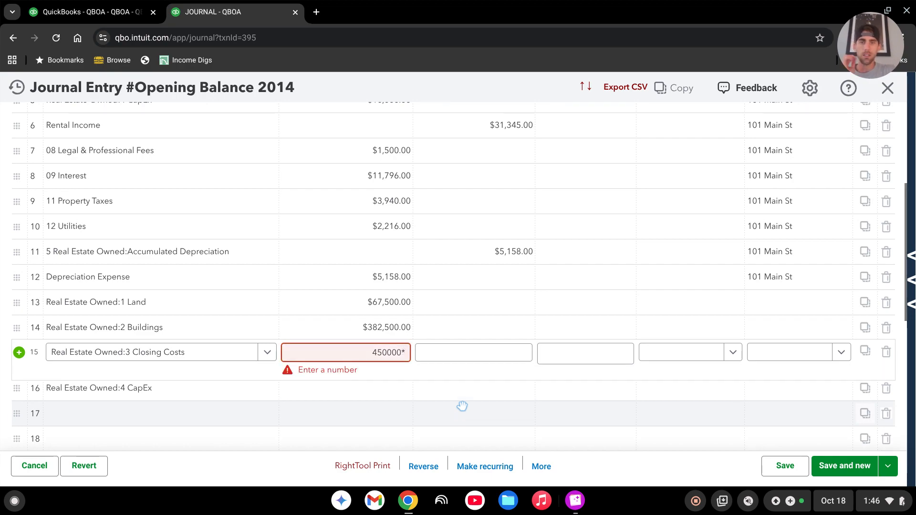
text(.03)
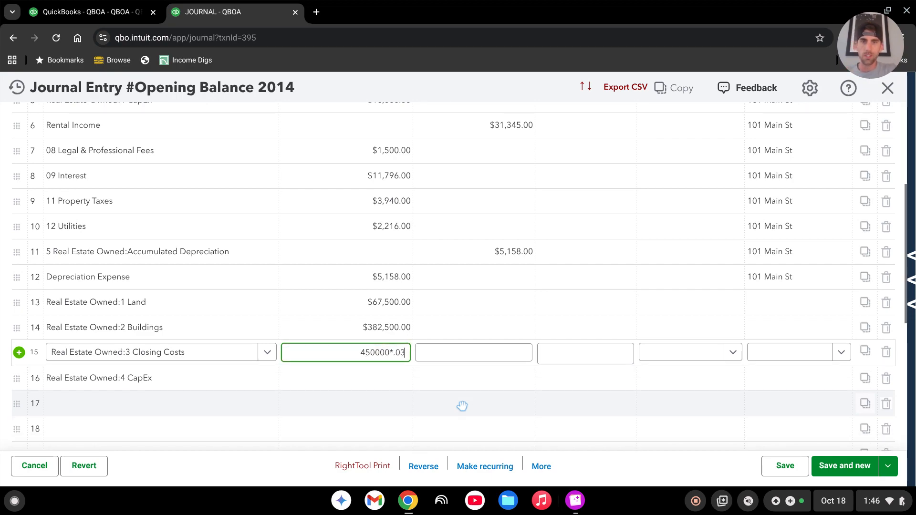
key(Tab)
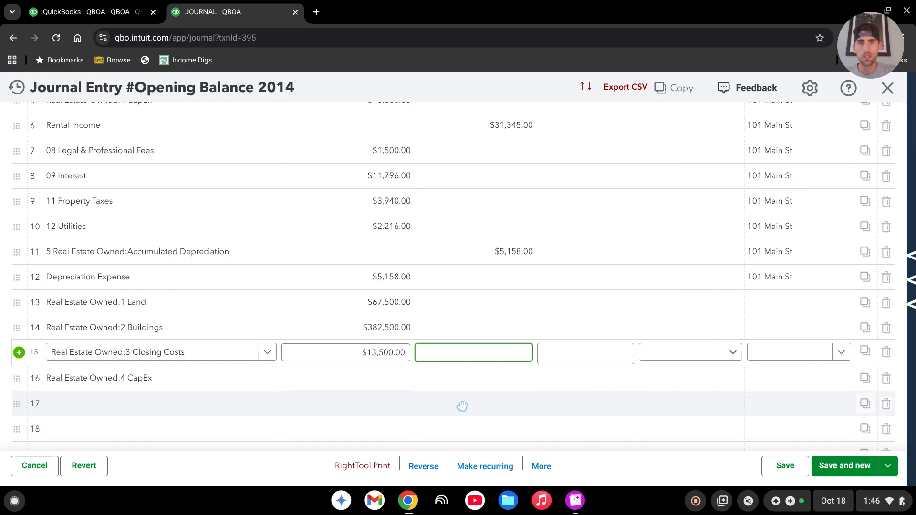
click(380, 380)
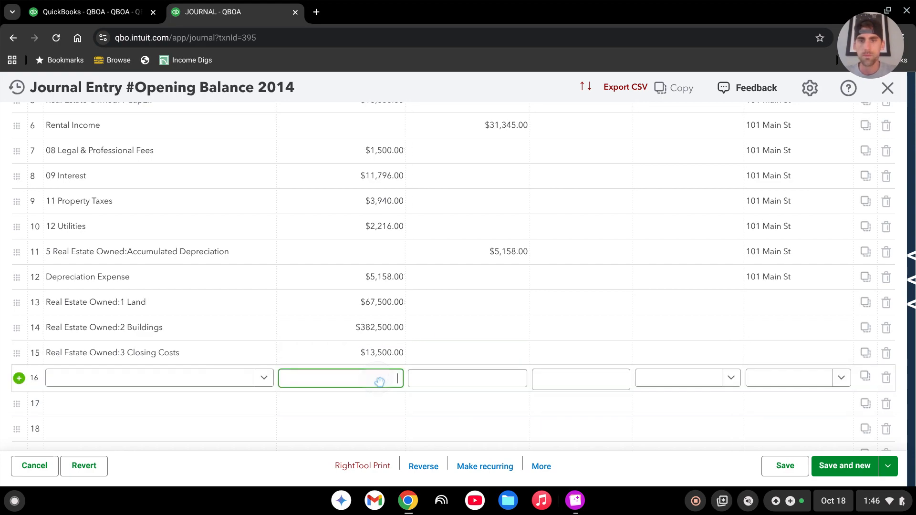
click(473, 386)
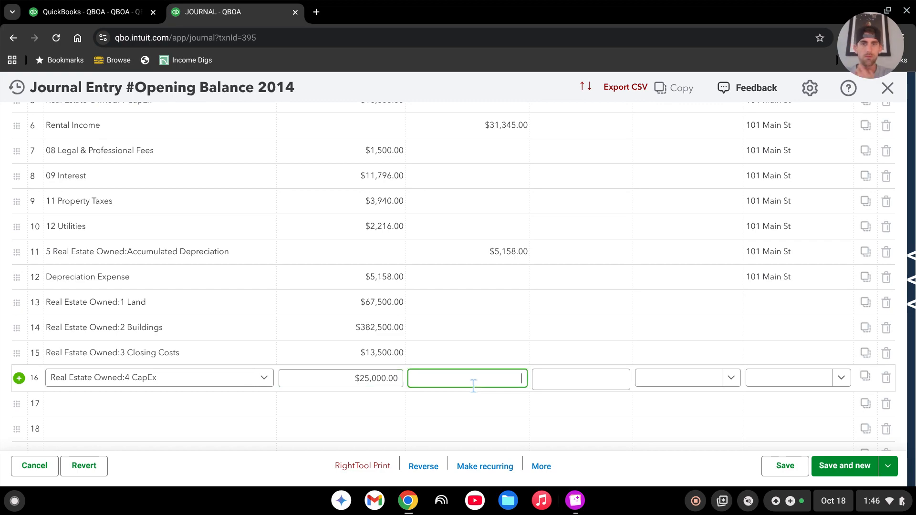
Assign the Oakwood Dr class to the Land, Buildings, Closing Costs and CapEx lines, 13 through 16.
click(782, 304)
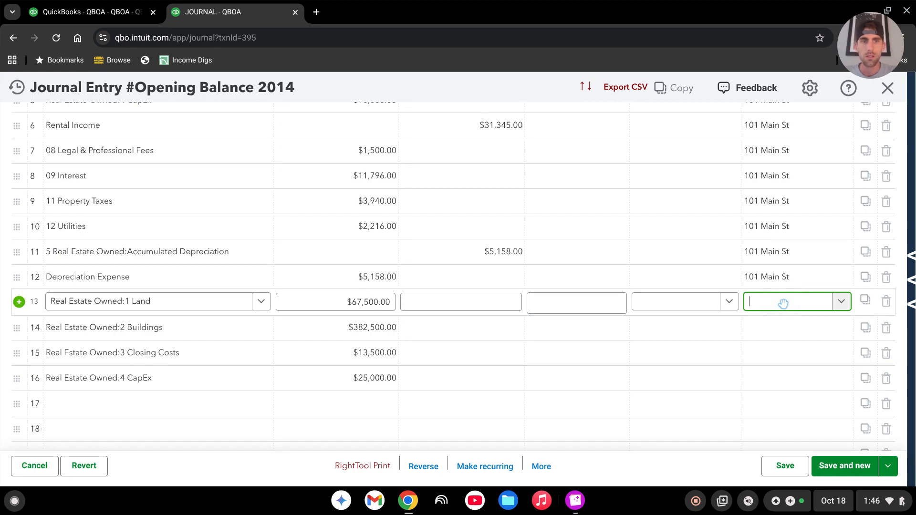
click(783, 304)
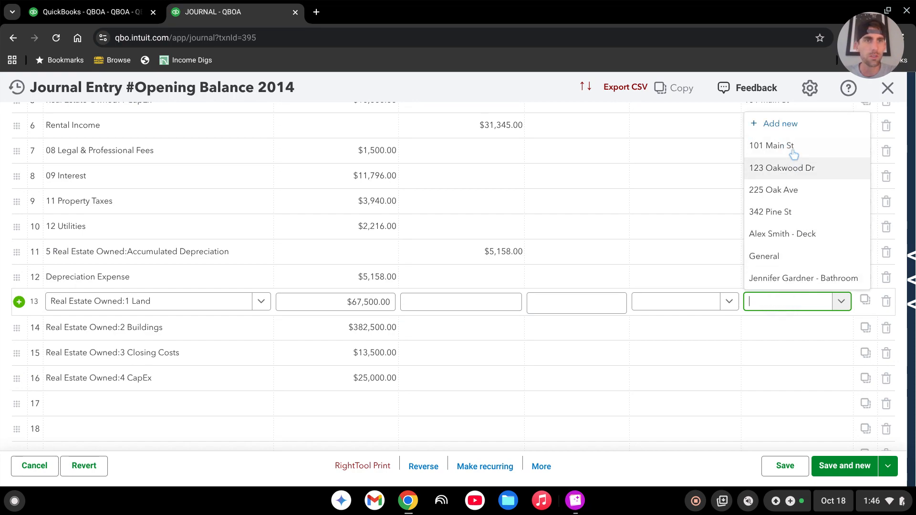
click(783, 168)
click(784, 325)
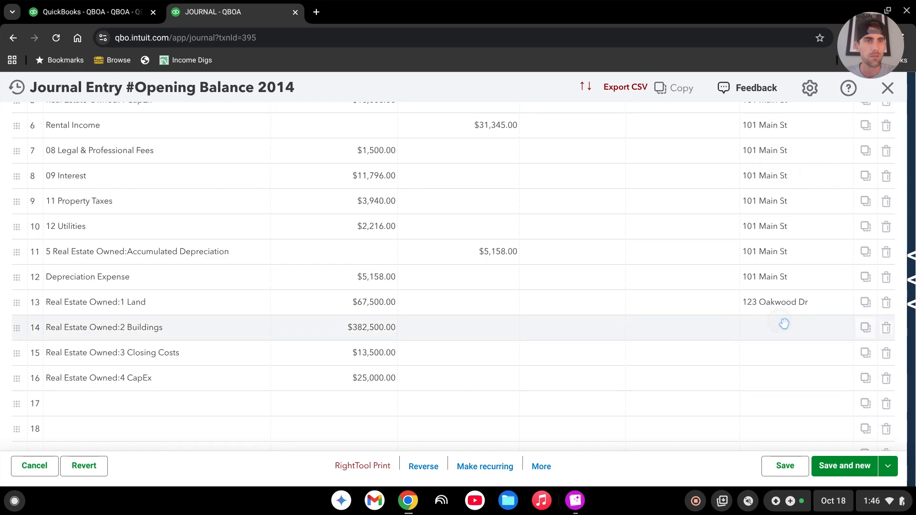
click(782, 319)
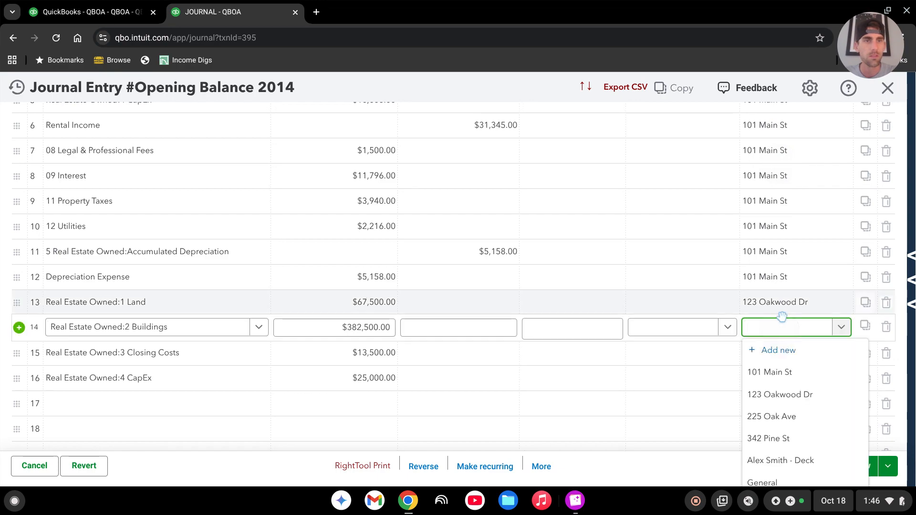
click(779, 394)
click(793, 356)
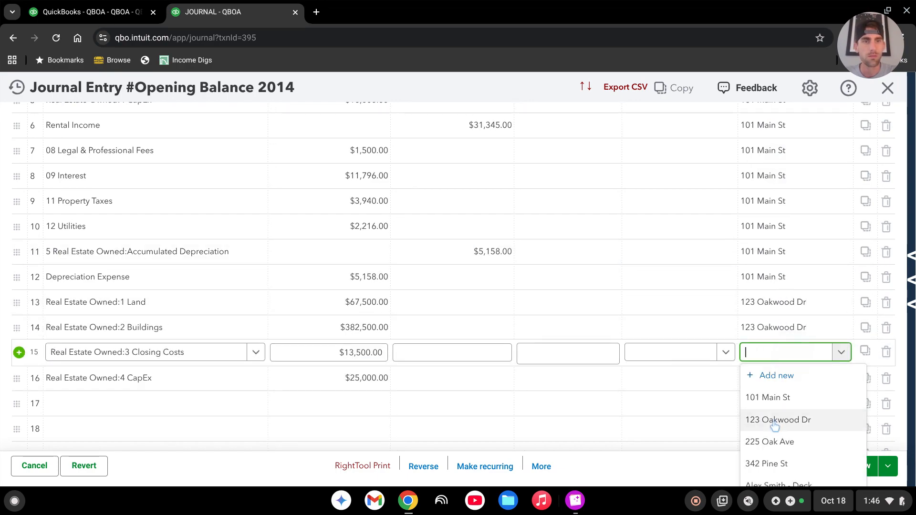
click(765, 420)
click(782, 380)
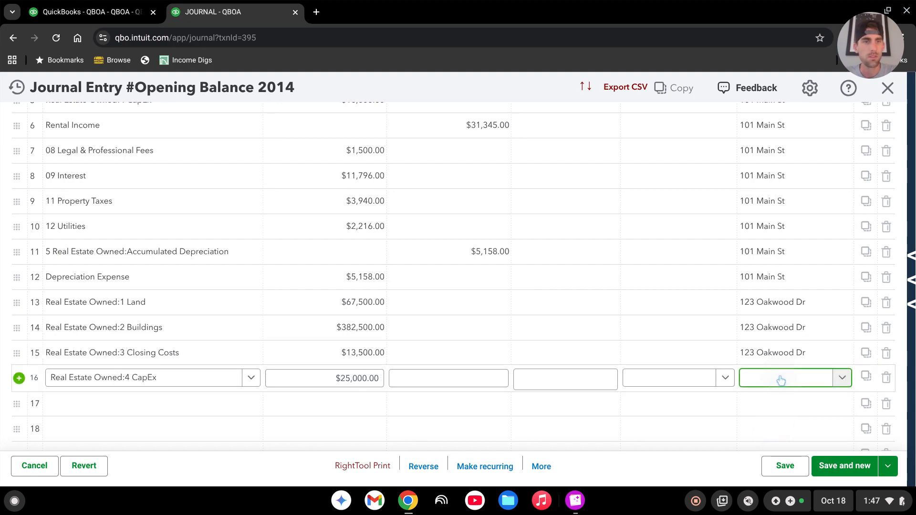
click(780, 380)
click(779, 445)
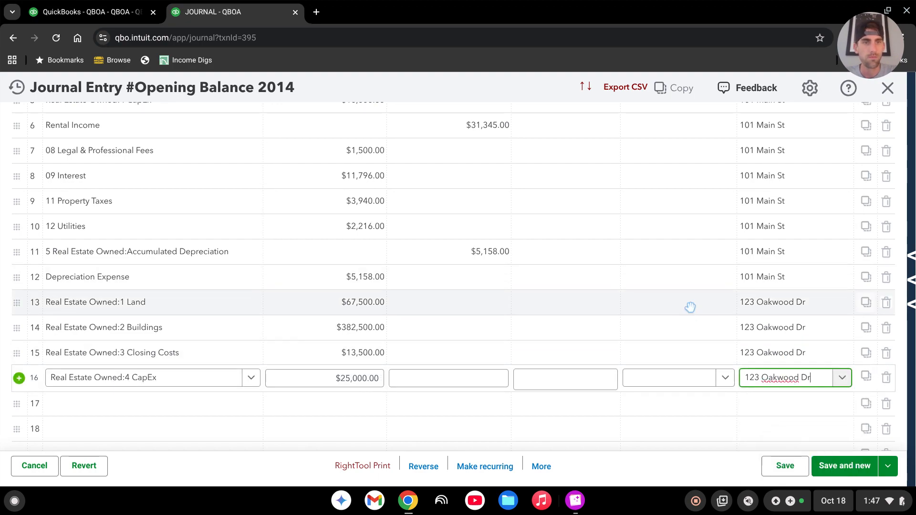
Place the journal entry side by side with the 8825.png tax form and widen the entry's account column.
scroll(686, 293, down, 3)
click(126, 269)
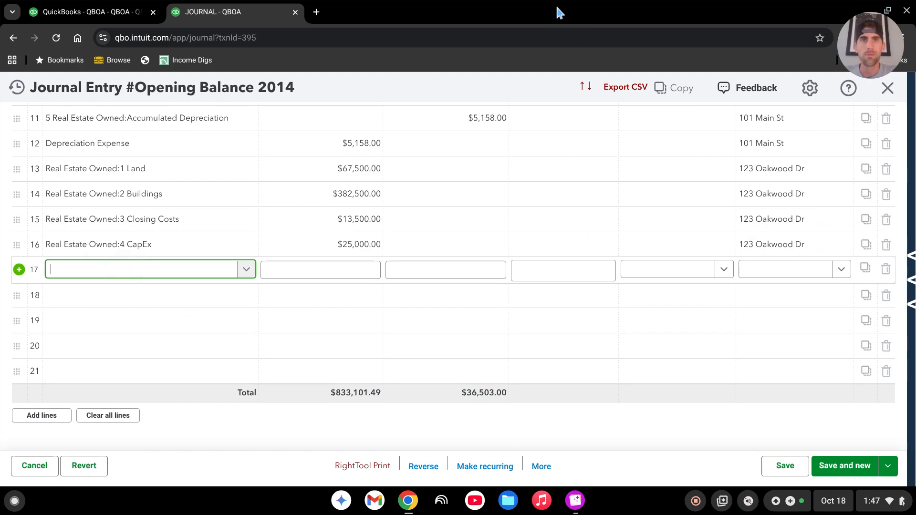
drag(557, 9, 2, 103)
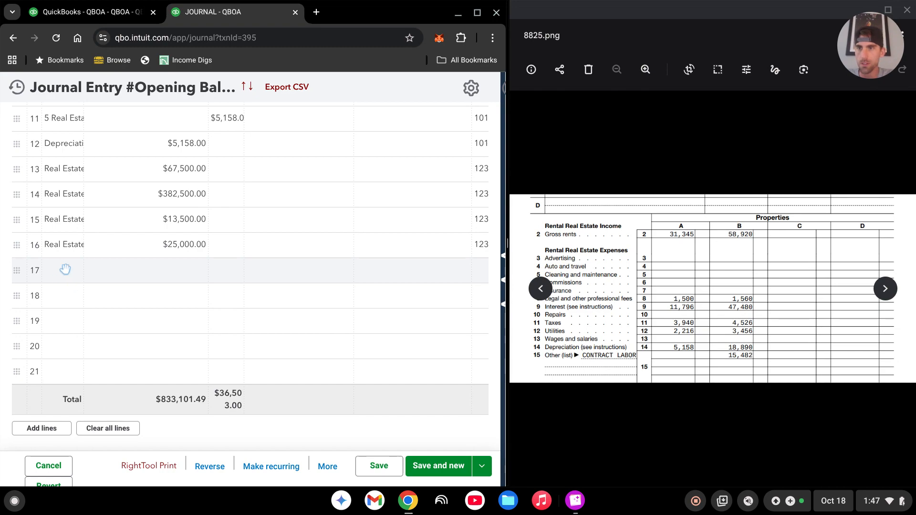
drag(85, 117, 139, 117)
Add Rental Income on line 17 with a credit of 58920, and widen the journal window and the credit column.
click(98, 272)
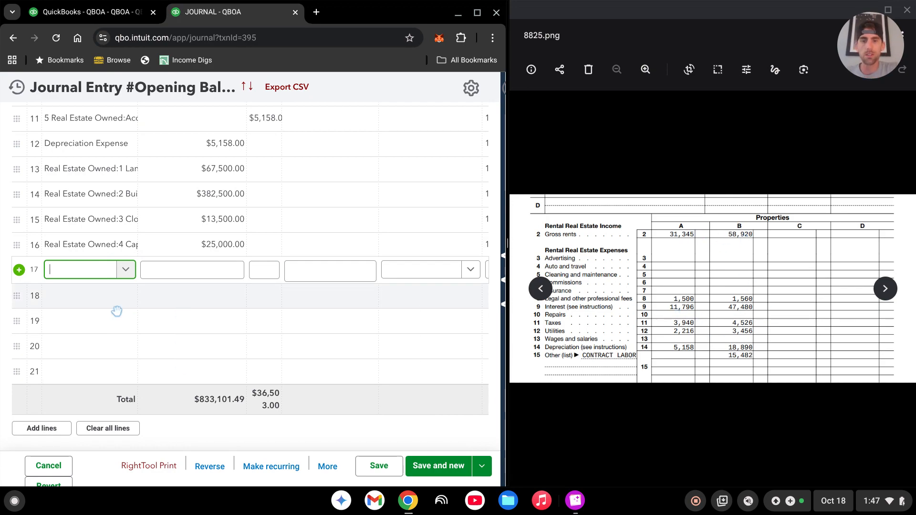
text(rental)
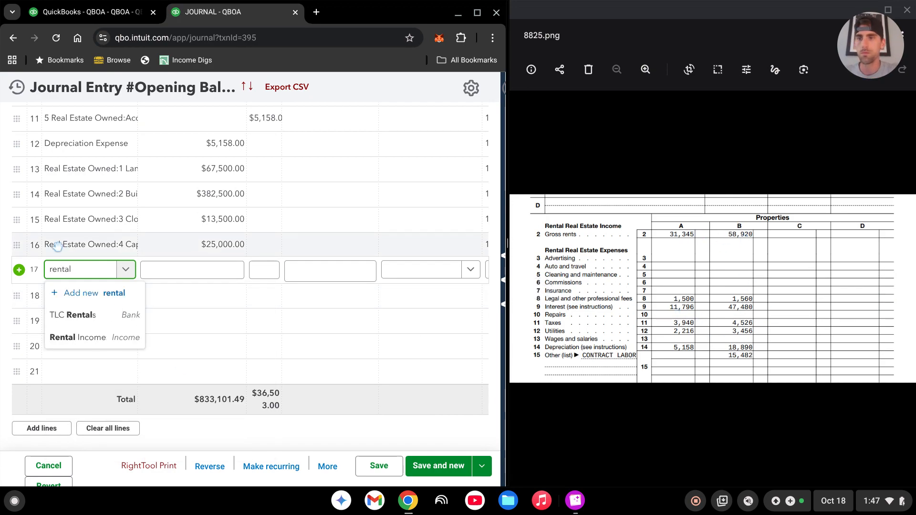
click(129, 337)
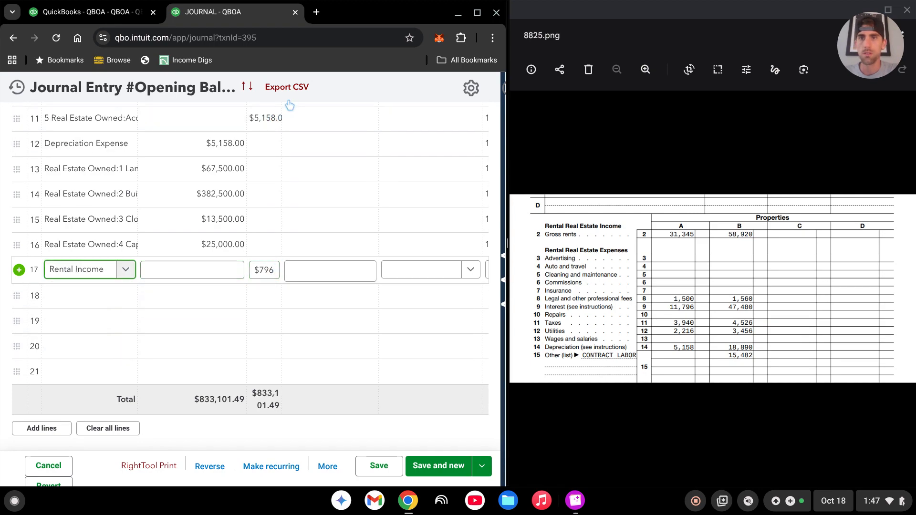
click(255, 270)
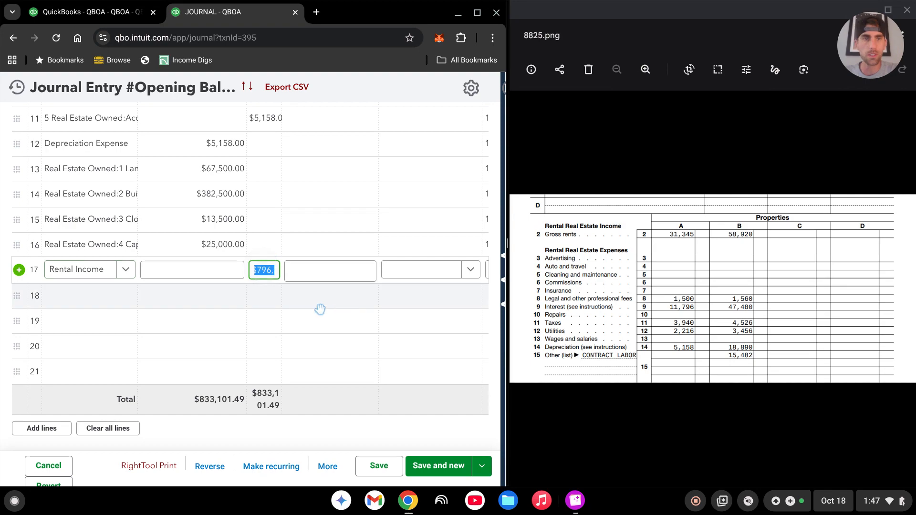
text(589)
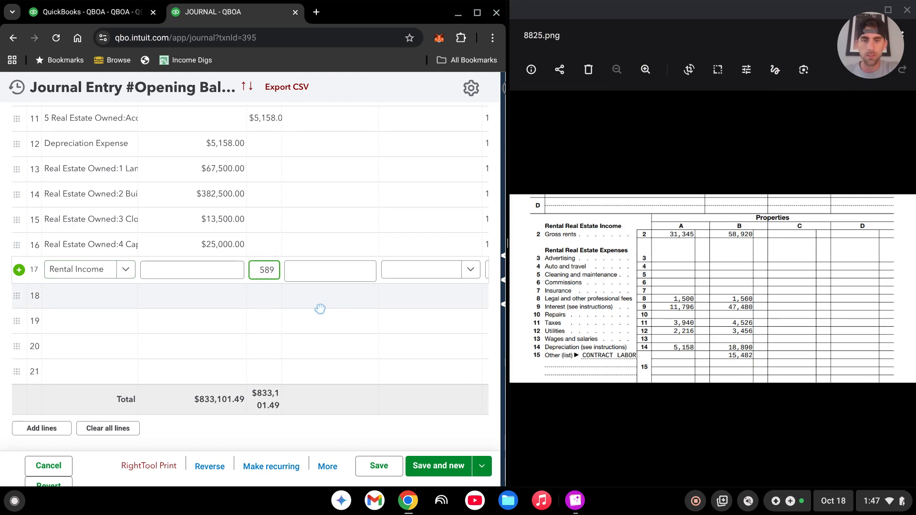
key(Tab)
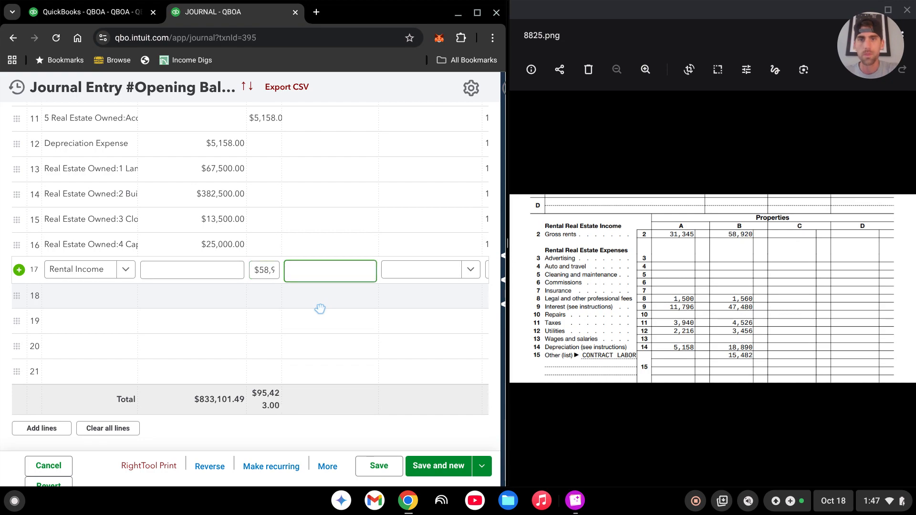
drag(507, 224, 570, 225)
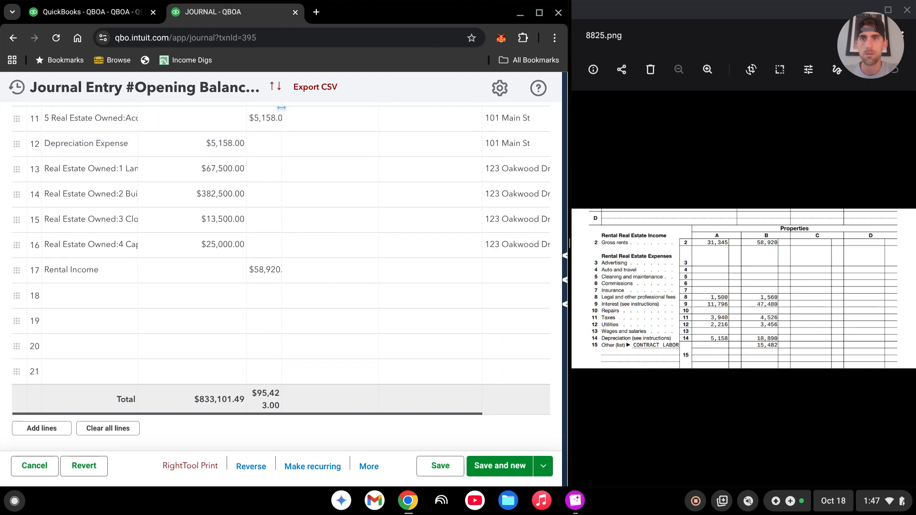
drag(282, 108, 338, 108)
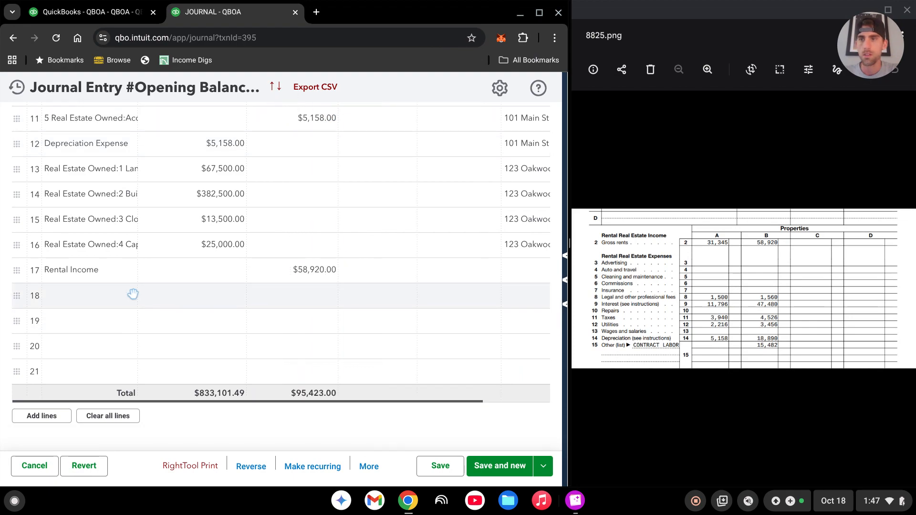
Add 08 Legal & Professional Fees on line 18 with a debit of 1560.
click(117, 295)
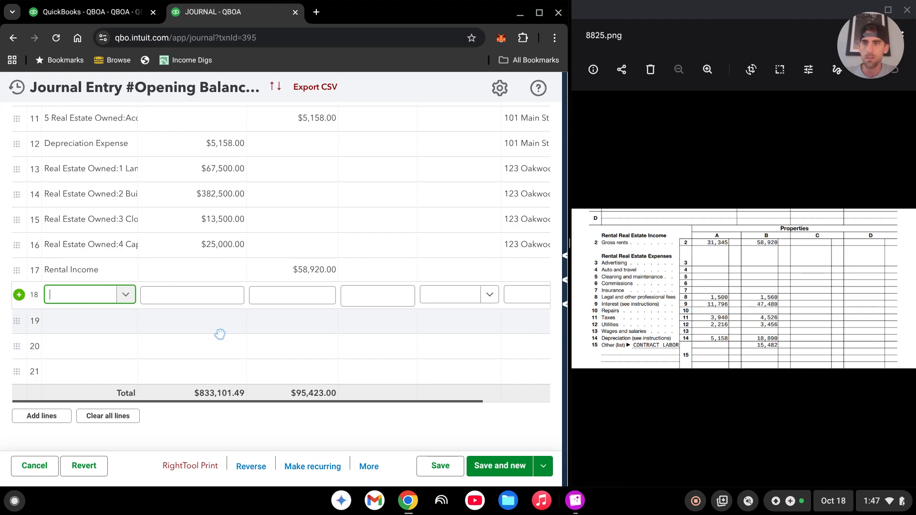
text(legal)
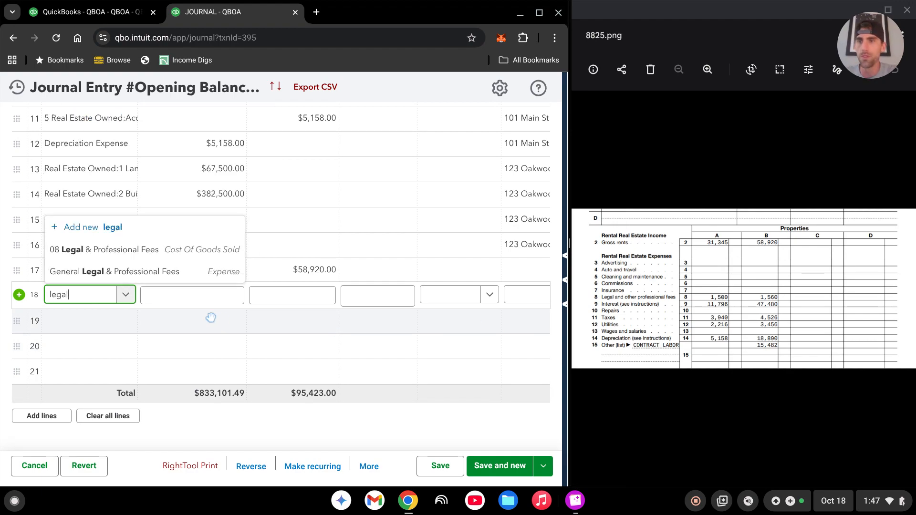
click(164, 247)
click(210, 296)
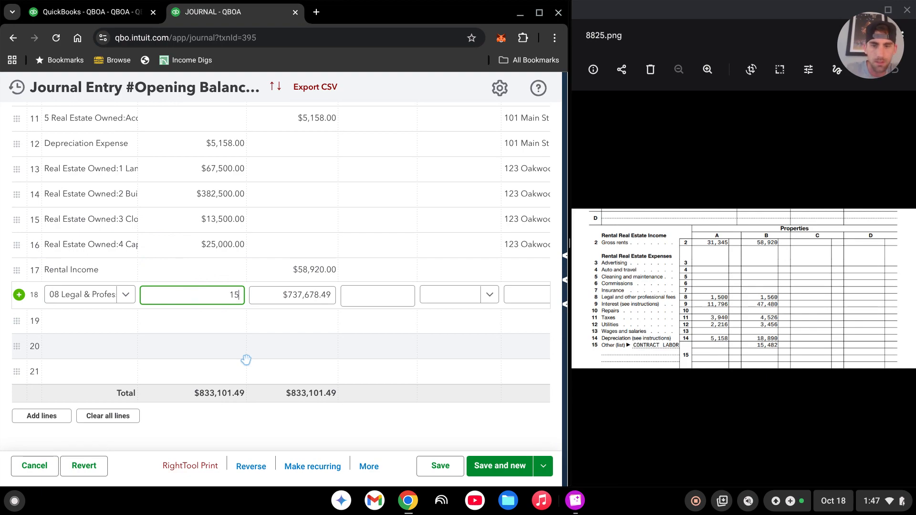
key(Tab)
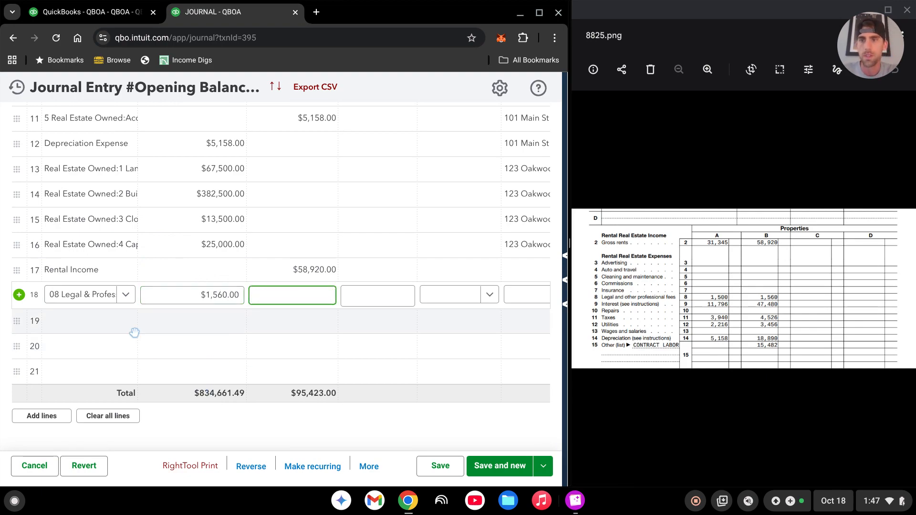
Add the 09 Interest account on line 19 with a debit of 47480.
click(102, 317)
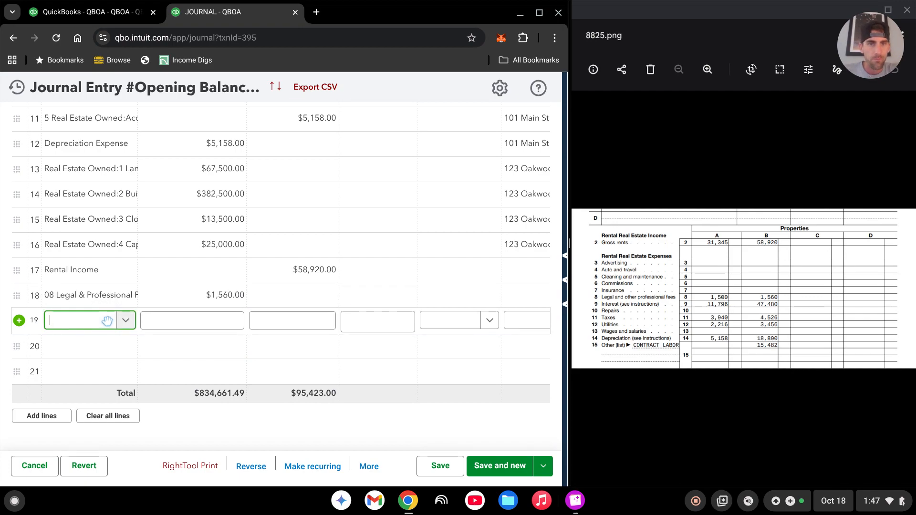
text(intere)
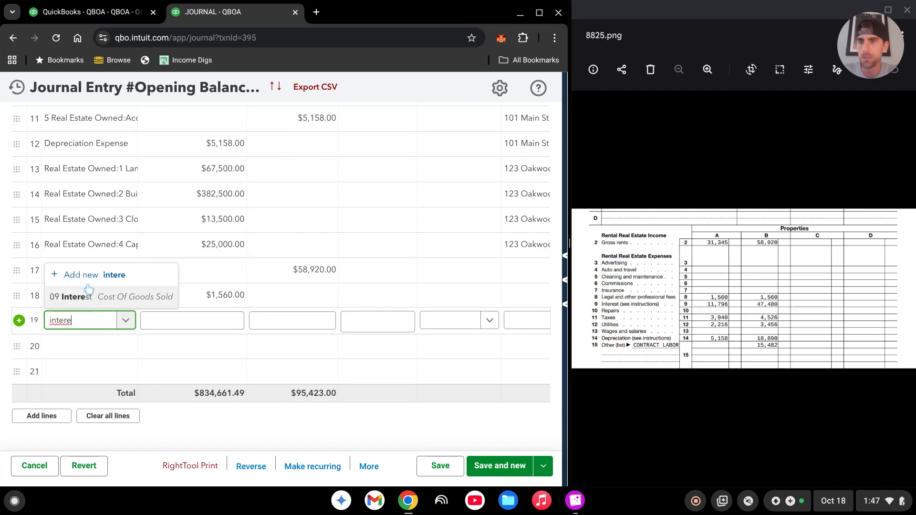
click(115, 297)
click(216, 321)
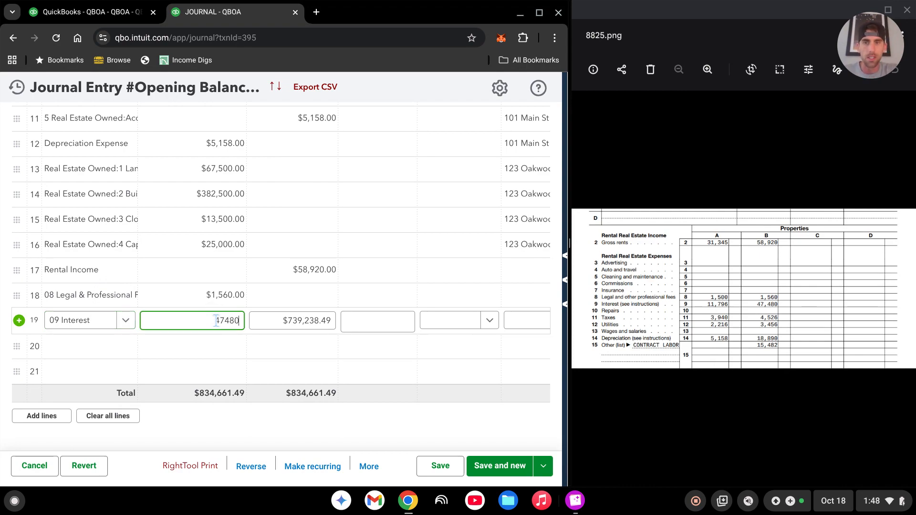
key(Tab)
Add the 11 Property Taxes account on line 20 with a debit of 4526.
click(103, 348)
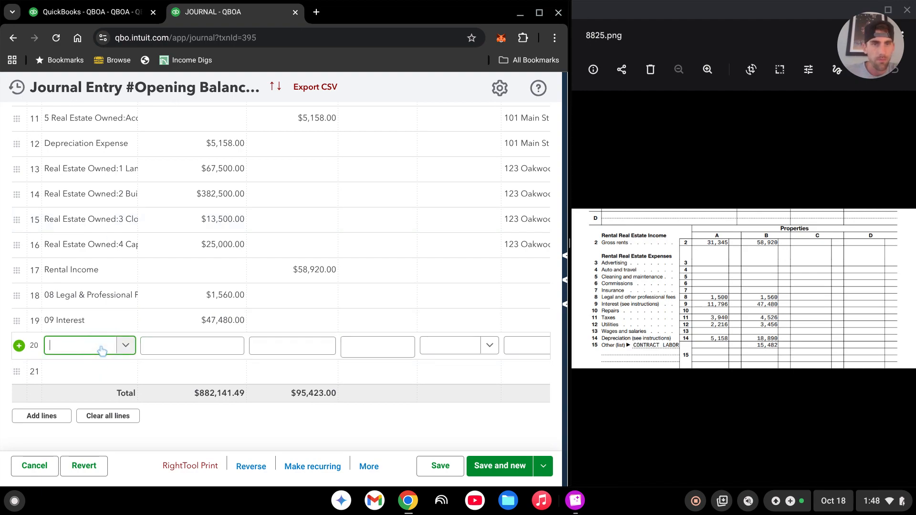
text(tax)
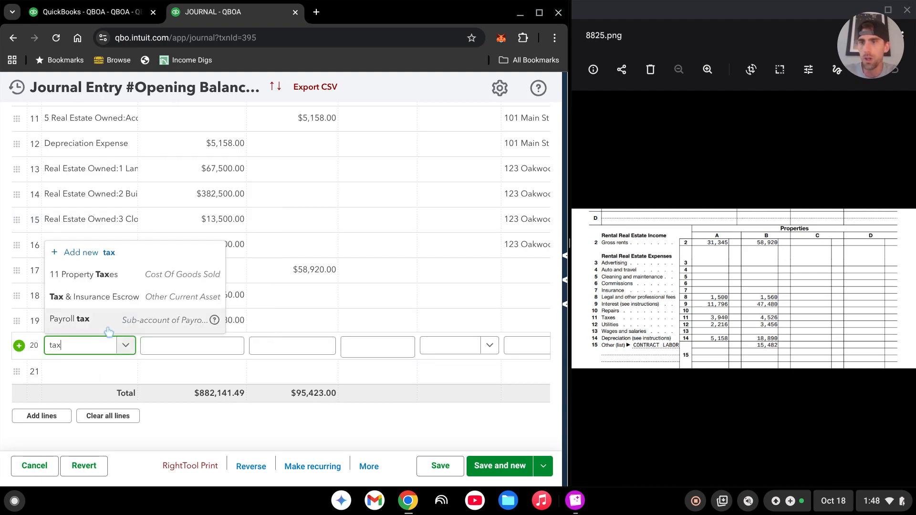
click(107, 273)
click(210, 344)
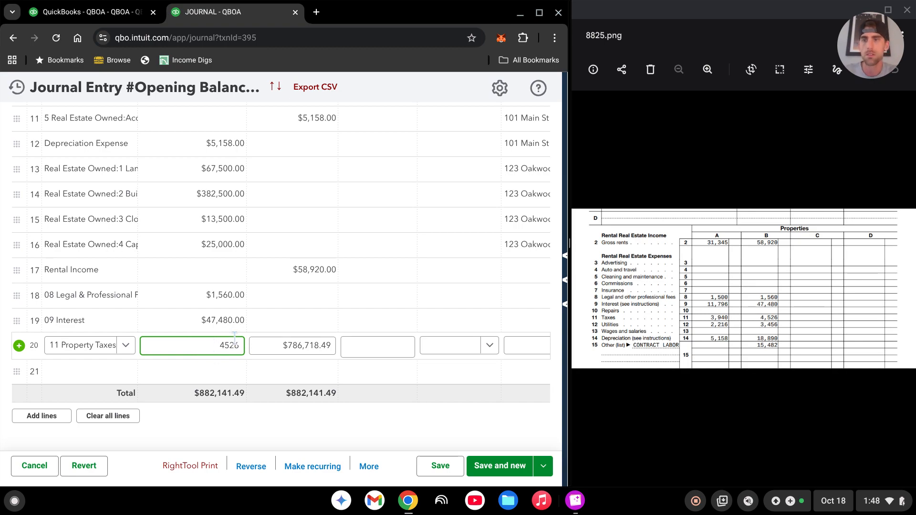
Add the 12 Utilities account on line 21 with a debit of 3456.
click(102, 372)
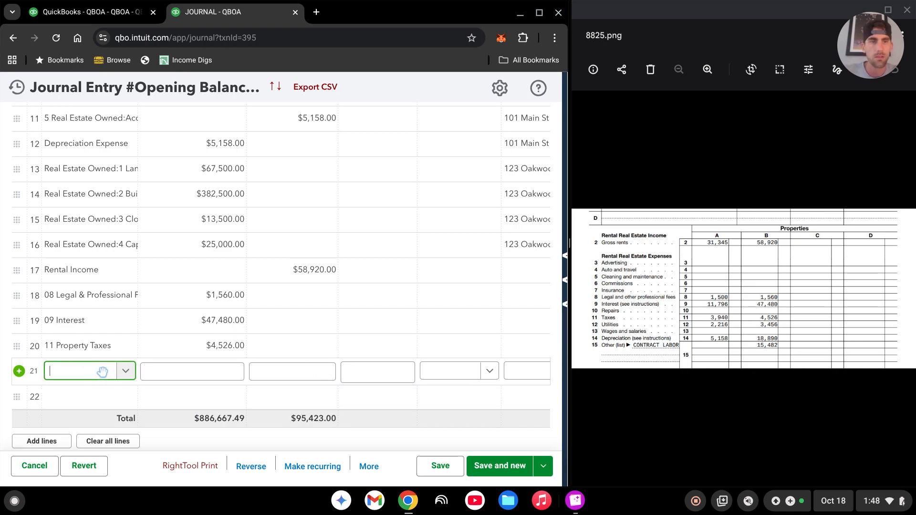
text(utili)
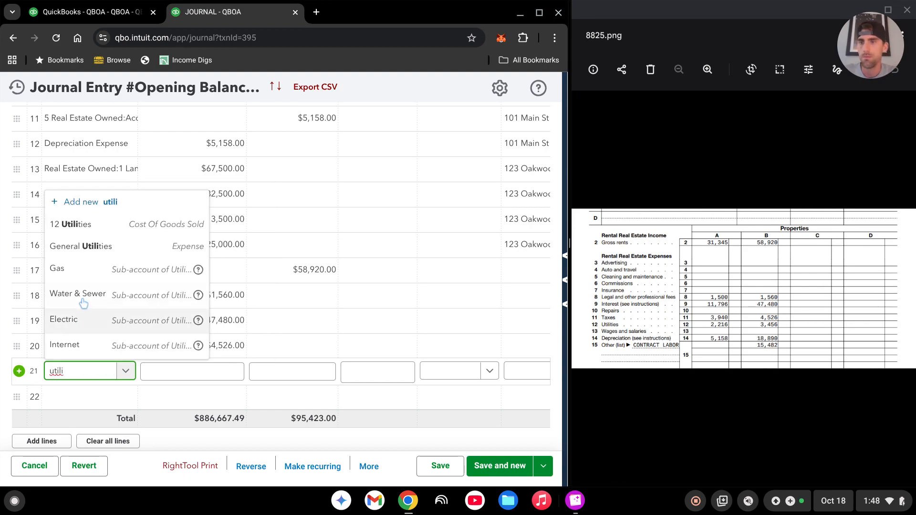
click(86, 223)
click(223, 374)
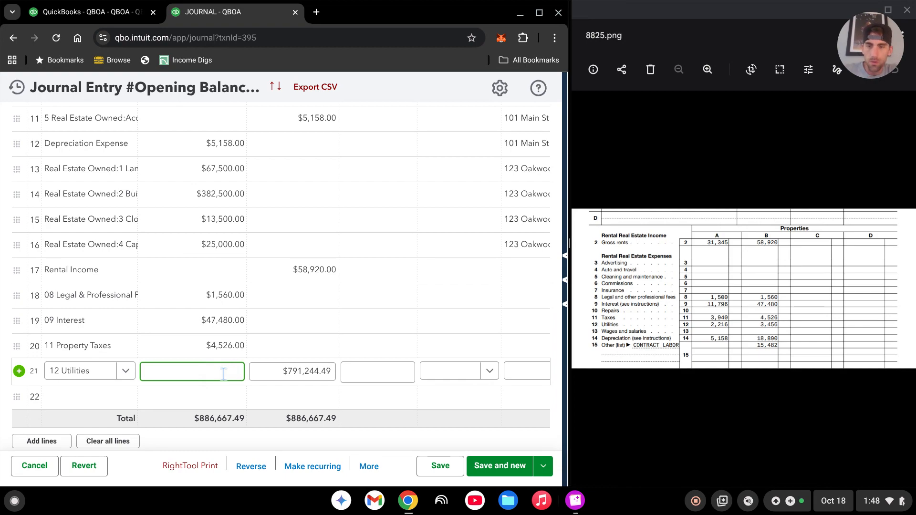
key(Tab)
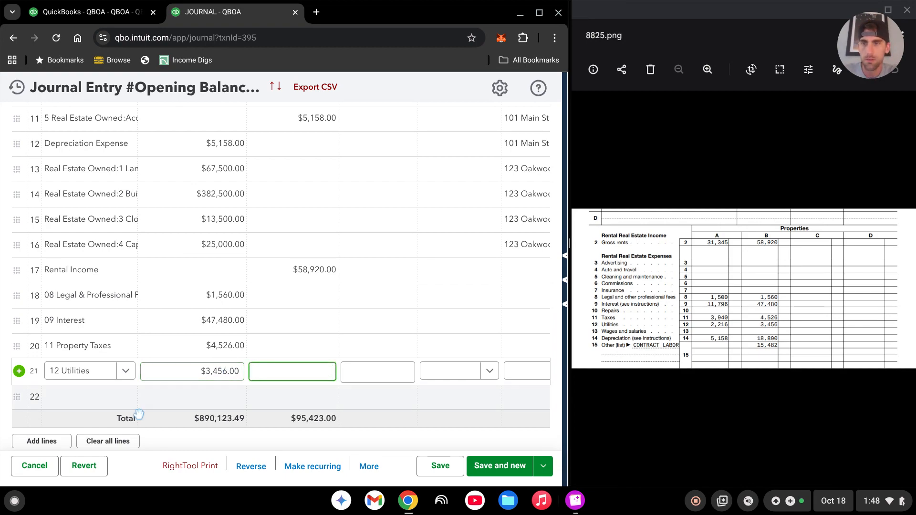
Add the 5 Accumulated Depreciation account on line 22 and replace its suggested credit with 18890.
click(91, 394)
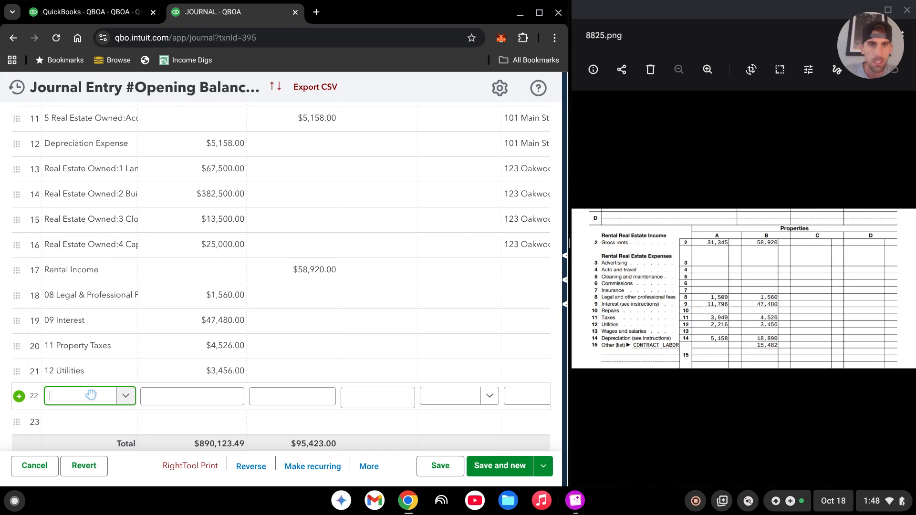
scroll(138, 366, down, 2)
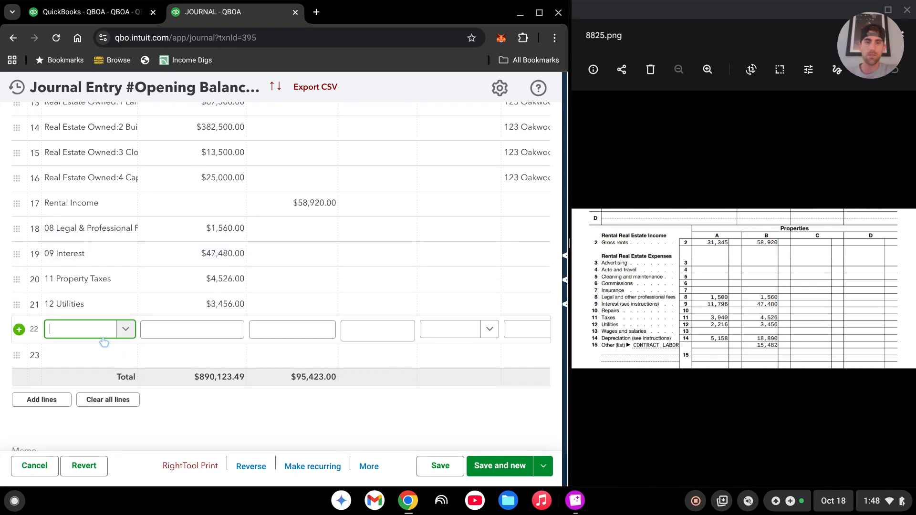
text(dep)
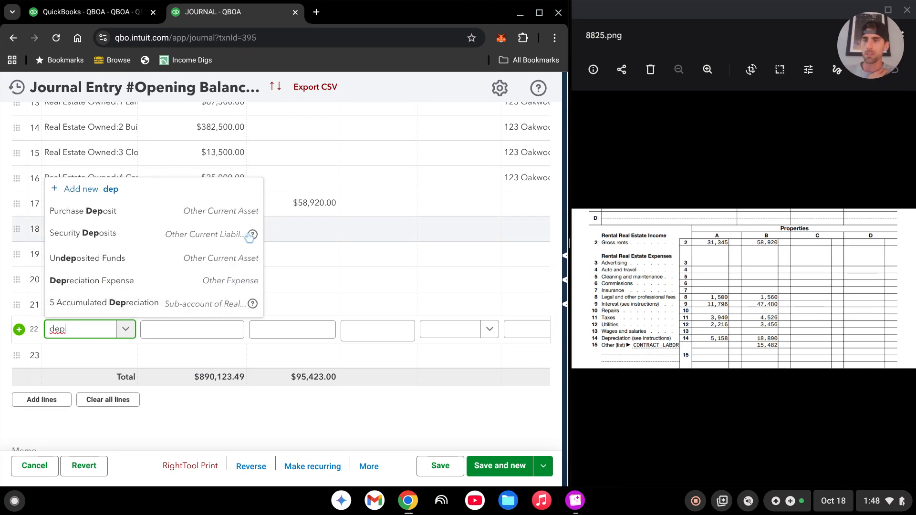
click(150, 308)
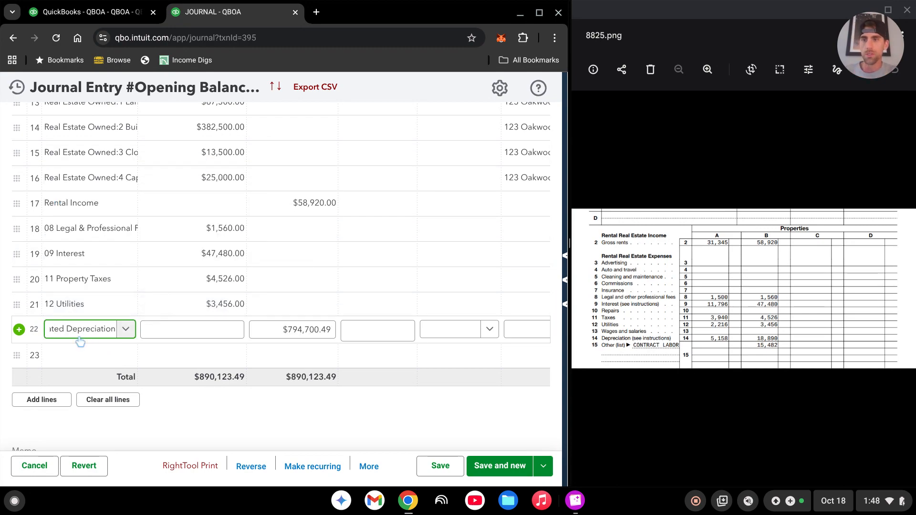
click(321, 329)
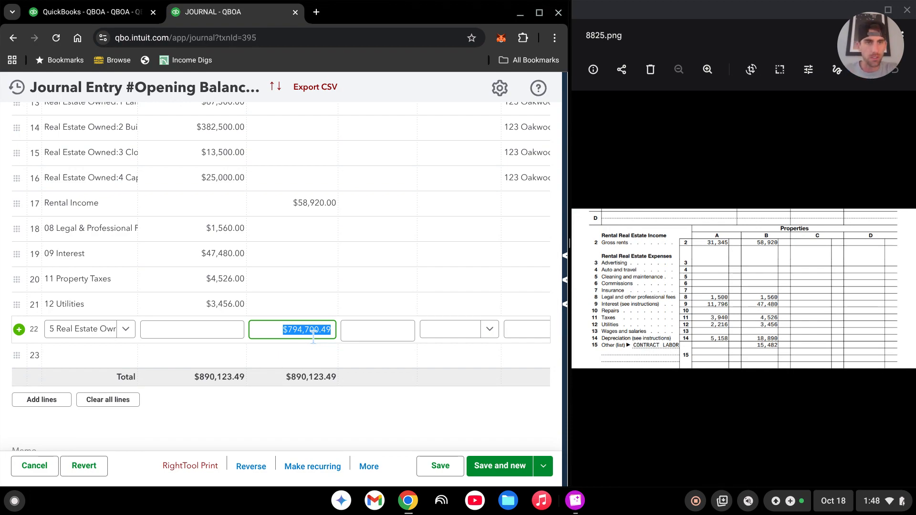
text(18890)
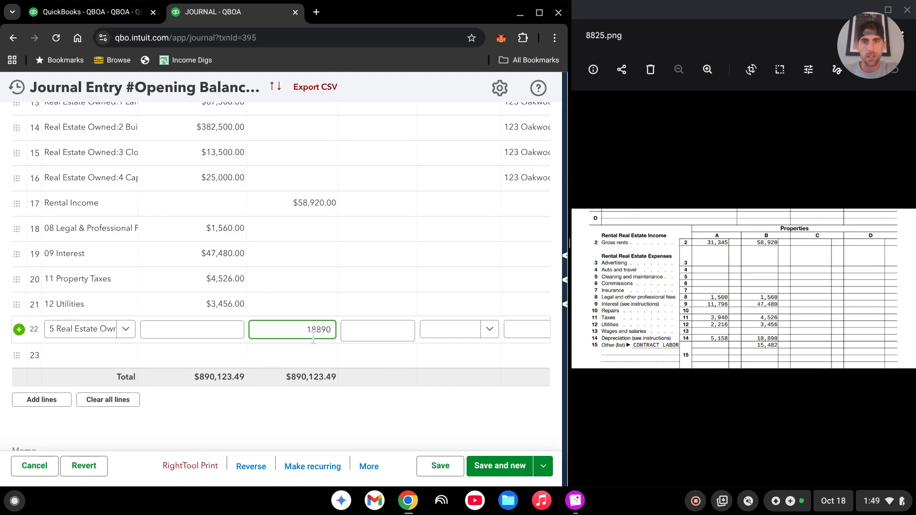
key(Tab)
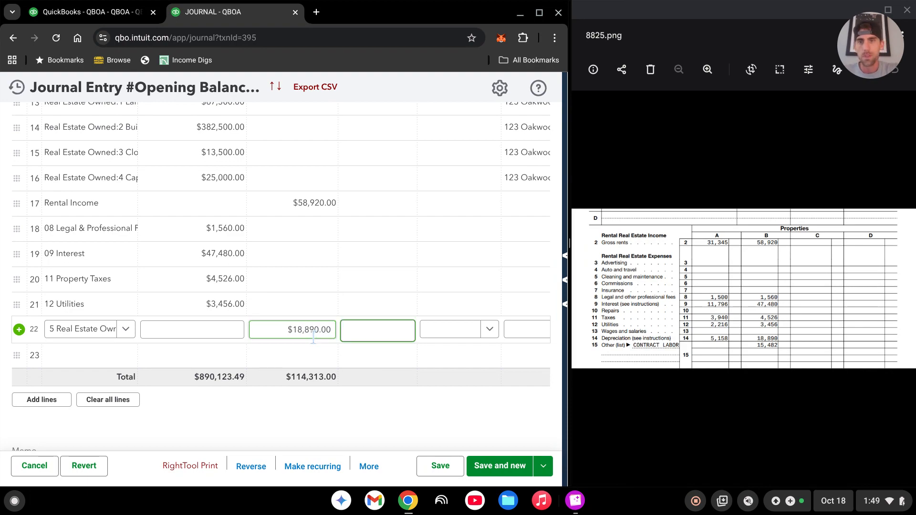
Add more blank lines to the journal entry and enter Depreciation Expense on line 23 with a debit of 18890.
click(50, 404)
scroll(190, 286, down, 3)
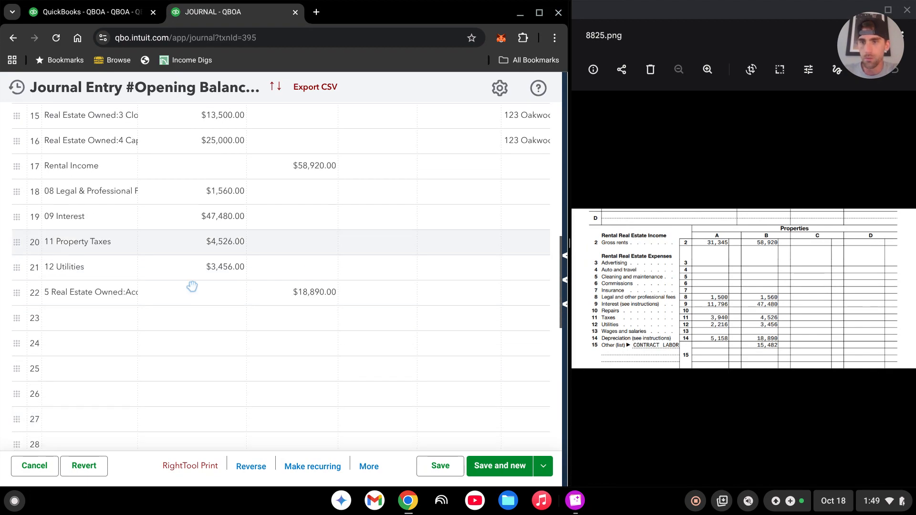
click(116, 290)
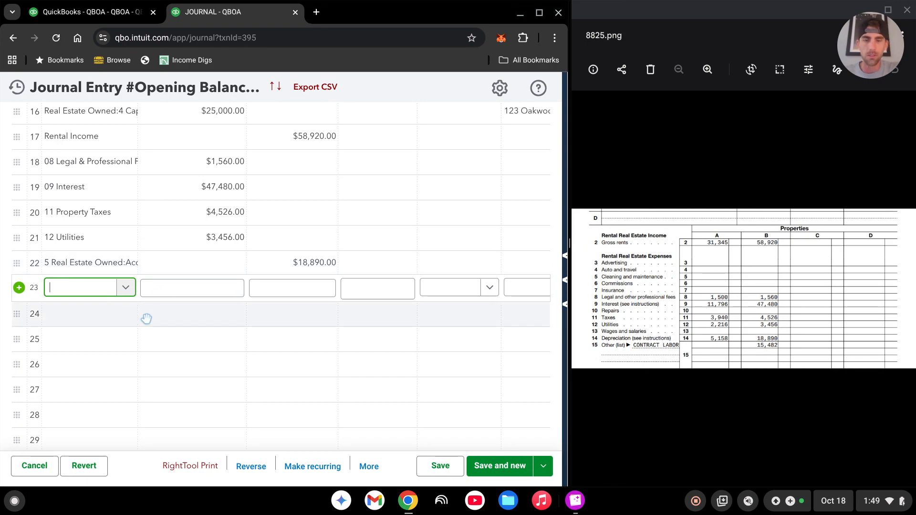
text(depr)
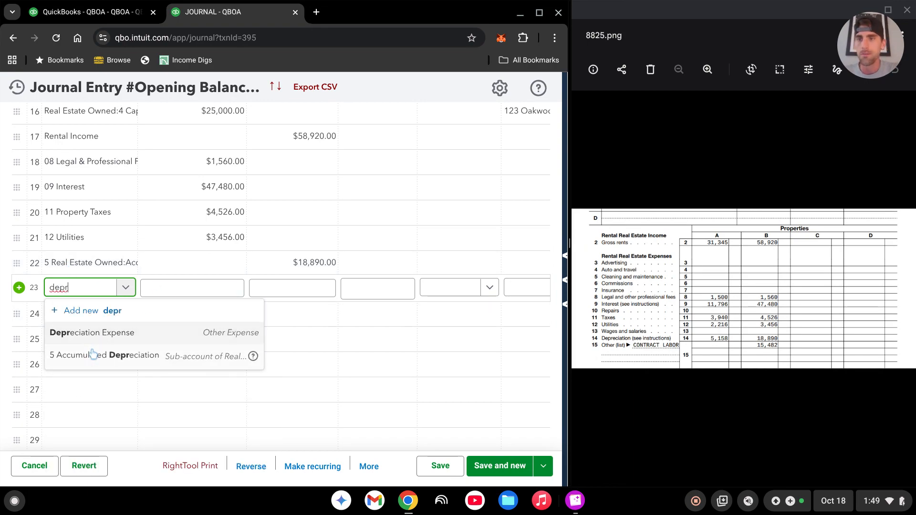
click(118, 344)
key(Tab)
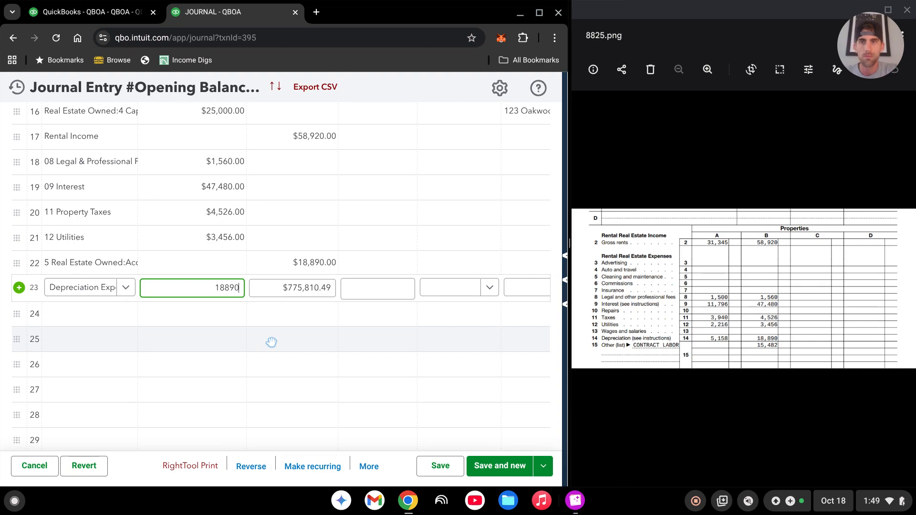
Add the Opening Balance Equity account on line 24 of the journal entry with the suggested balancing credit.
key(Tab)
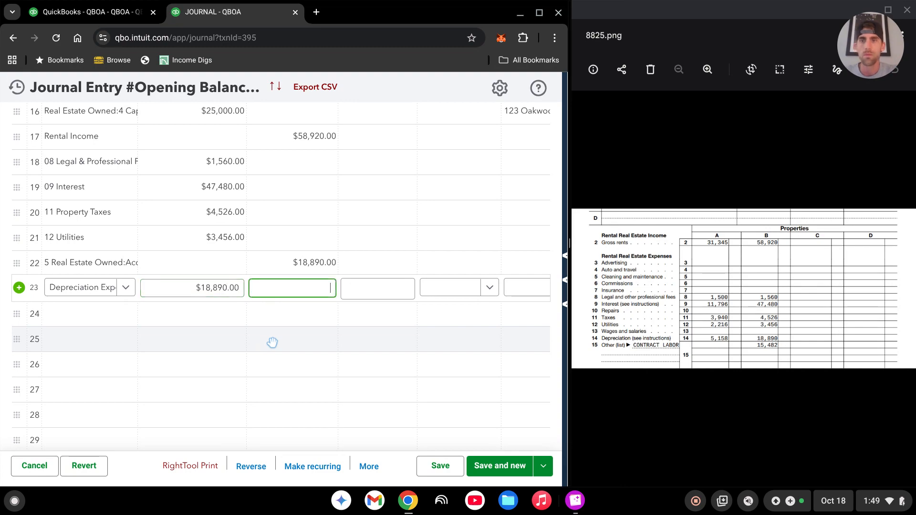
click(541, 14)
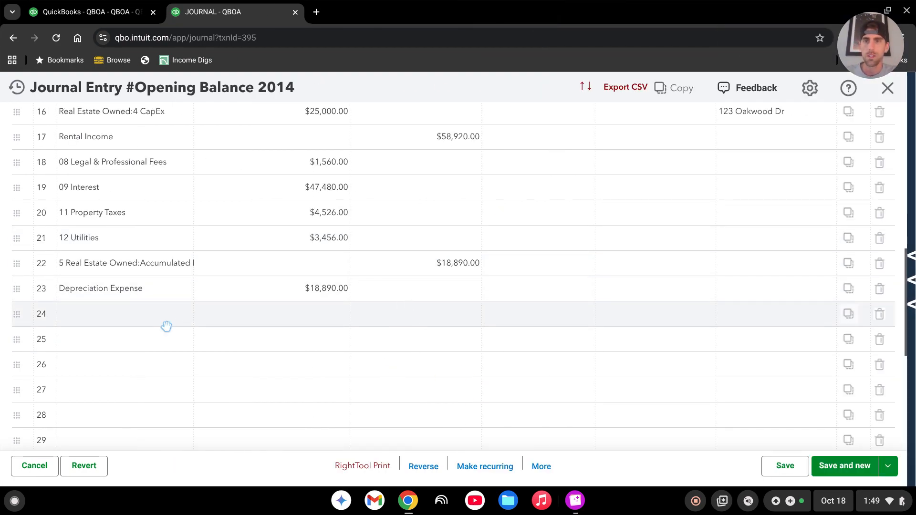
click(129, 315)
text(ope)
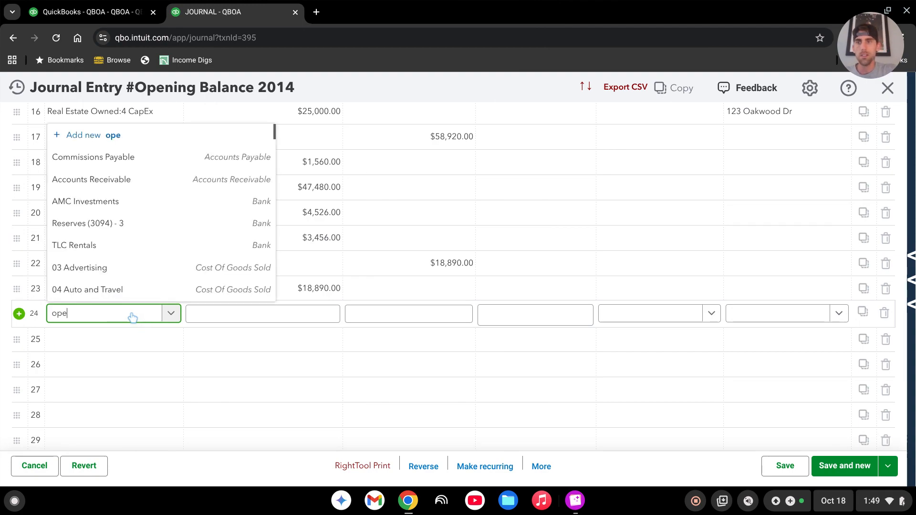
text(n)
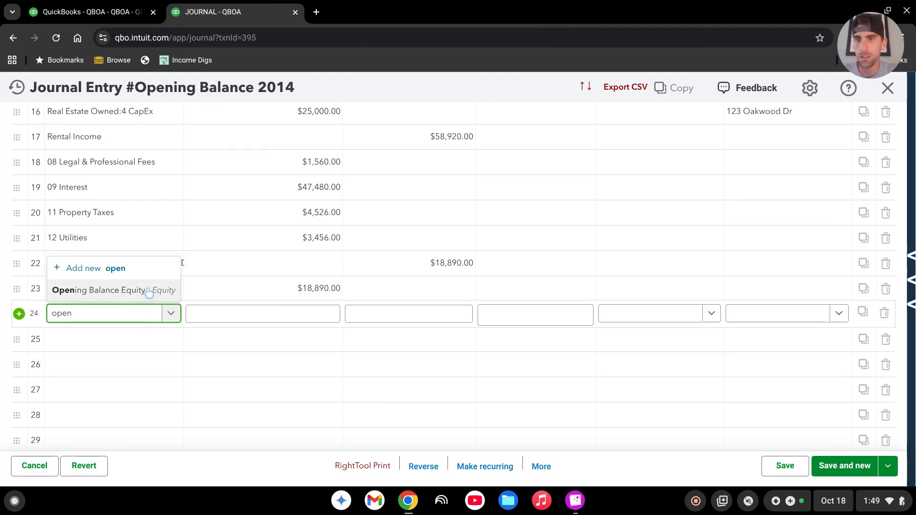
click(149, 290)
scroll(446, 266, down, 5)
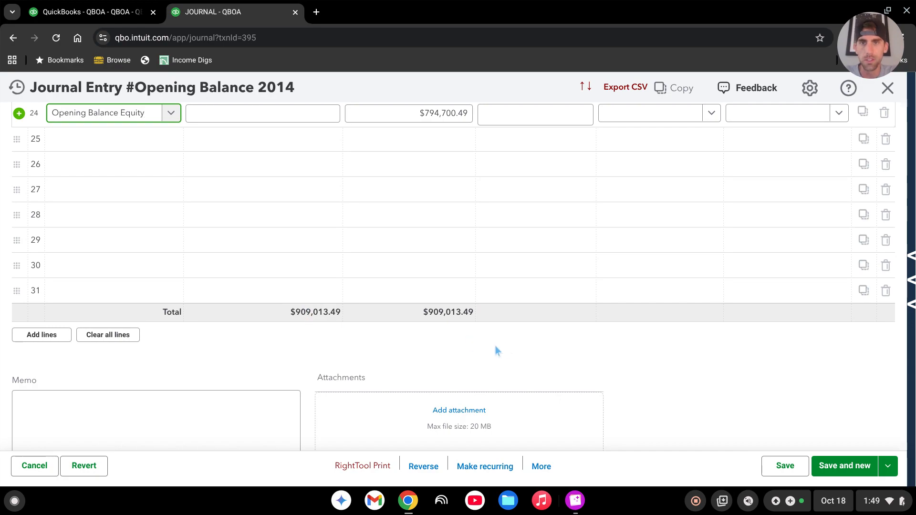
Assign the second property's class, matching lines 13 to 16, to the Rental Income amount on line 17.
scroll(497, 348, up, 8)
scroll(503, 306, up, 6)
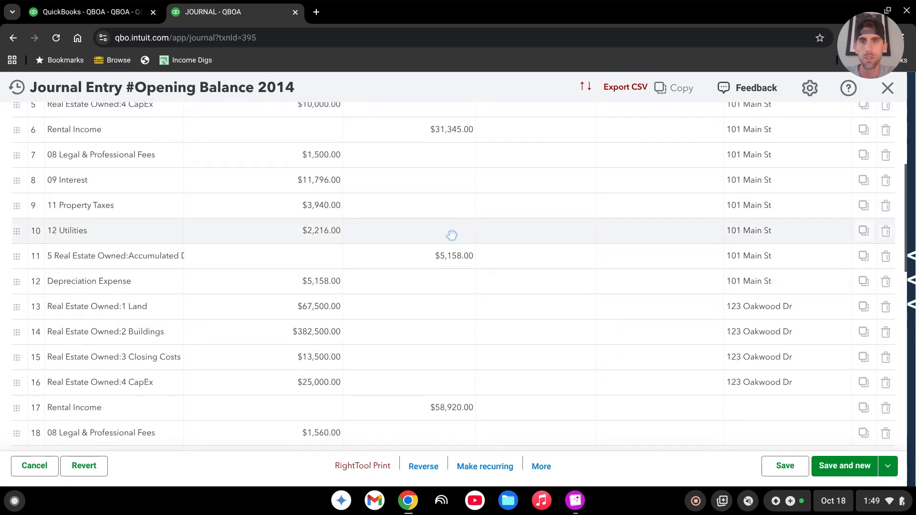
scroll(464, 242, down, 2)
scroll(464, 242, down, 7)
scroll(446, 280, up, 3)
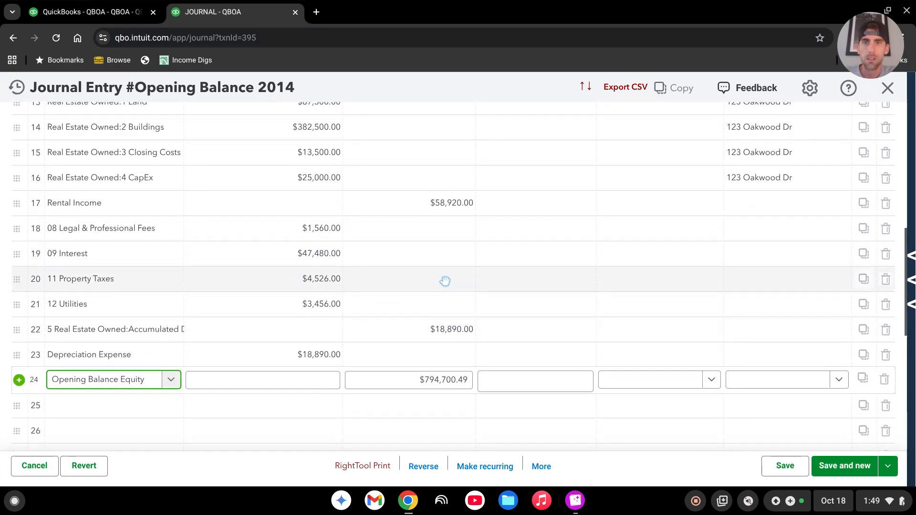
click(793, 276)
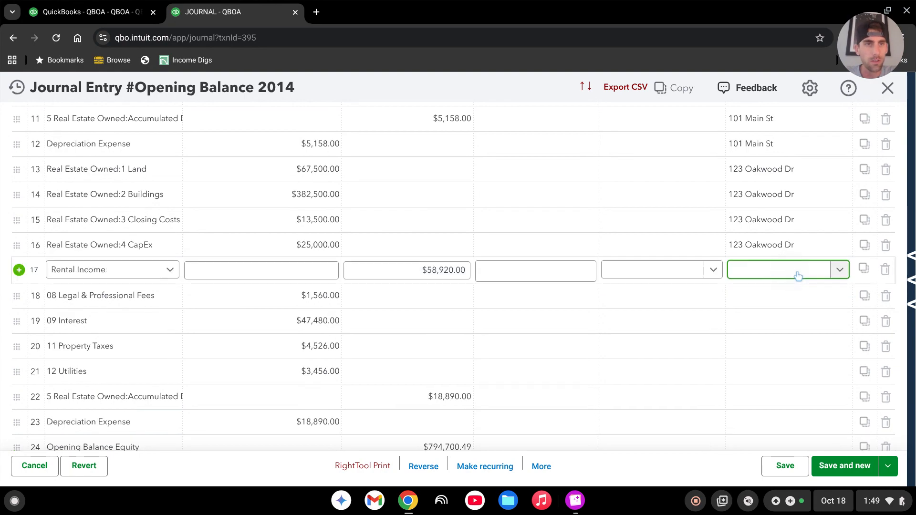
click(798, 275)
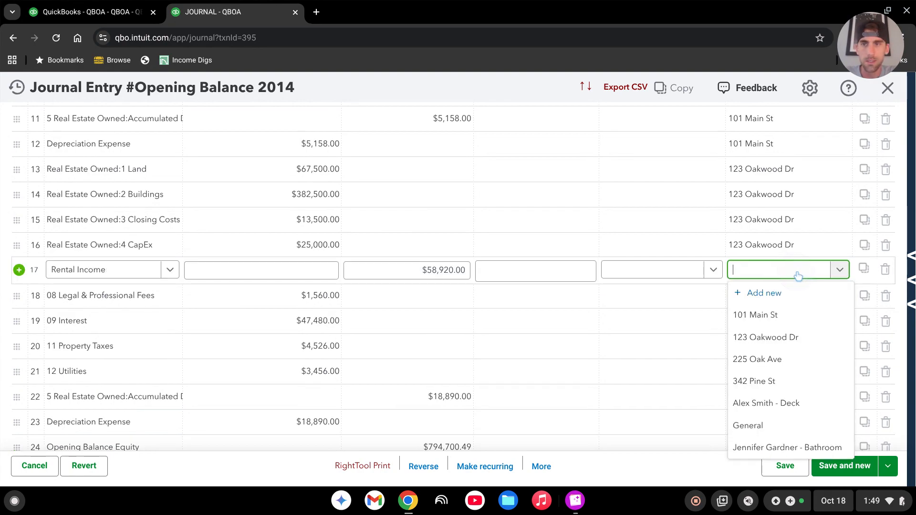
click(787, 337)
Assign the second property's class to the Legal & Professional Fees, Interest and Property Taxes lines 18 to 20.
click(772, 302)
click(773, 305)
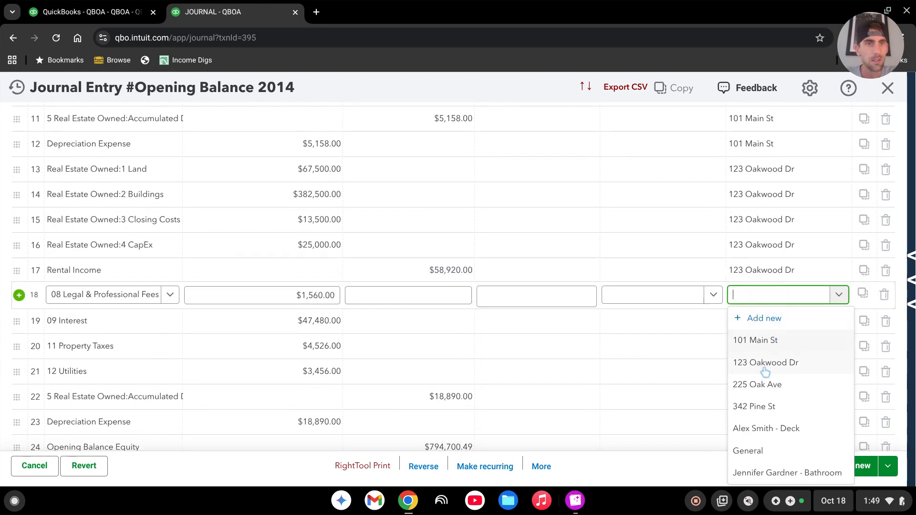
click(766, 367)
click(772, 325)
click(773, 323)
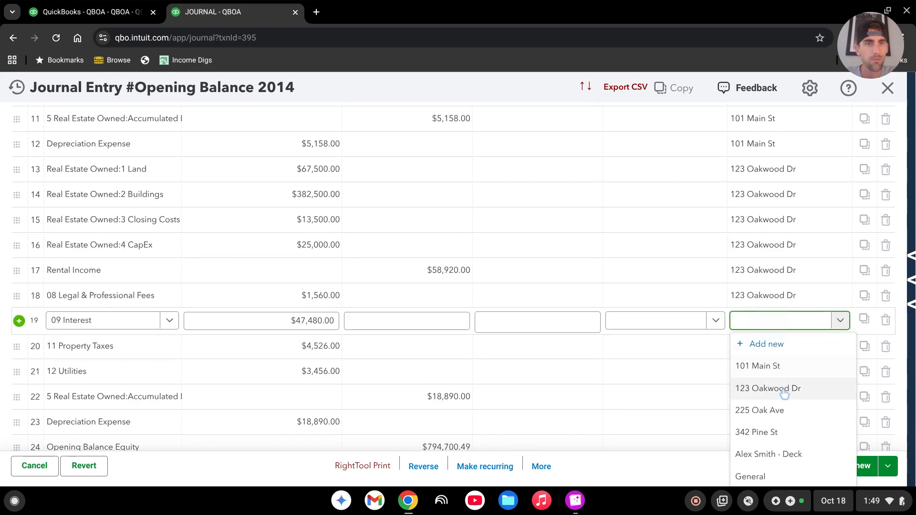
click(783, 387)
click(778, 349)
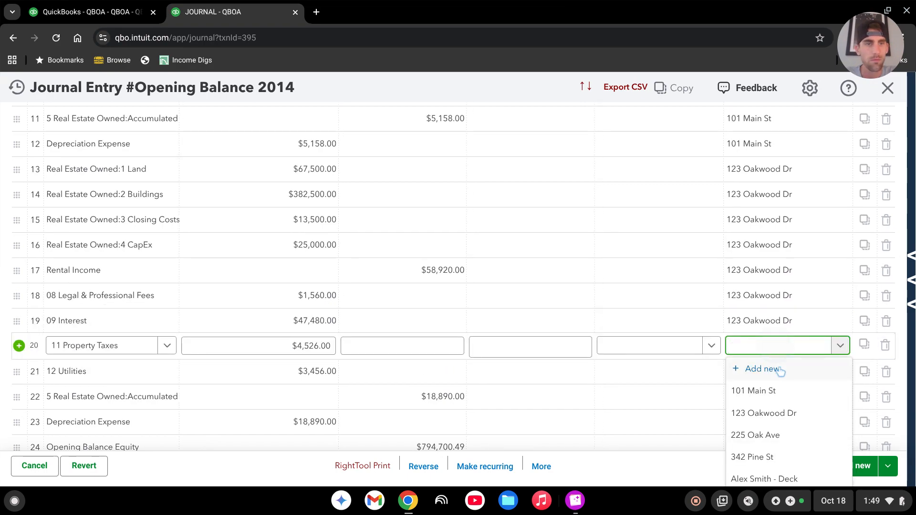
click(768, 412)
Assign the second property's class to lines 21 to 23, then save the journal entry despite its missing class fields.
scroll(783, 305, down, 2)
click(773, 303)
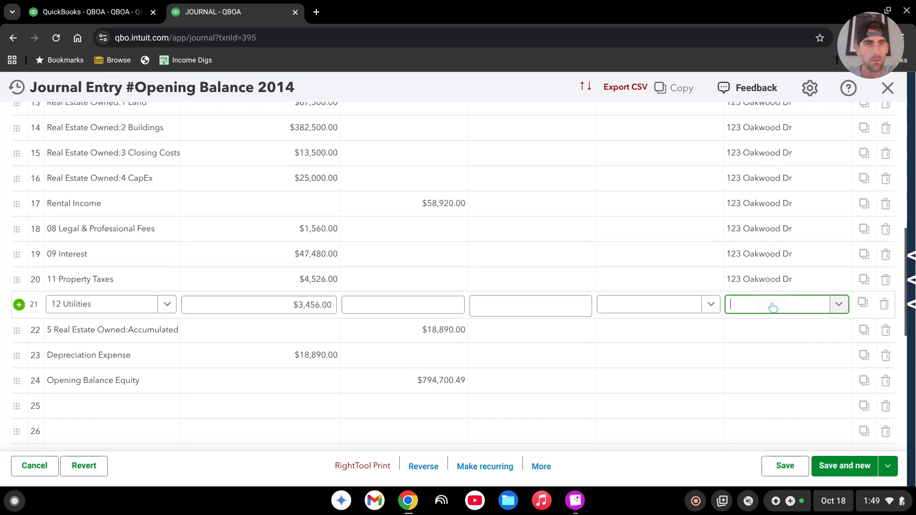
click(769, 378)
click(769, 334)
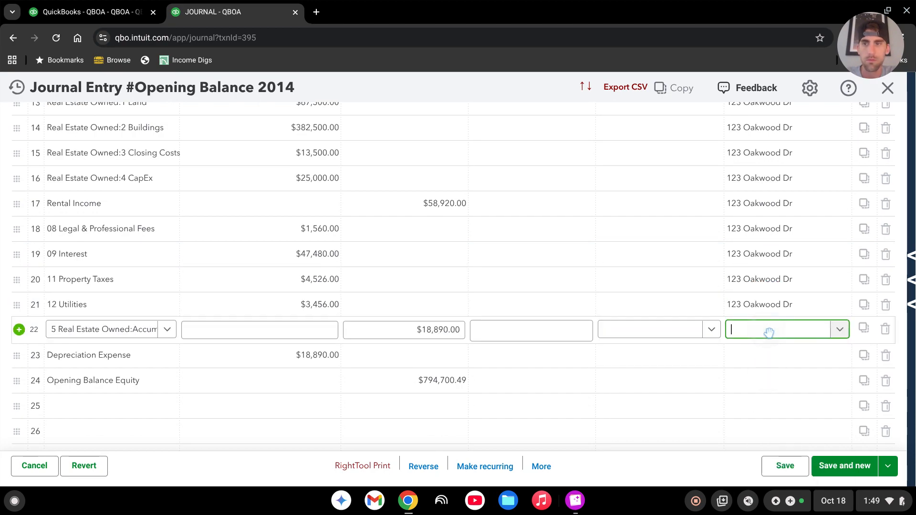
click(764, 403)
click(768, 356)
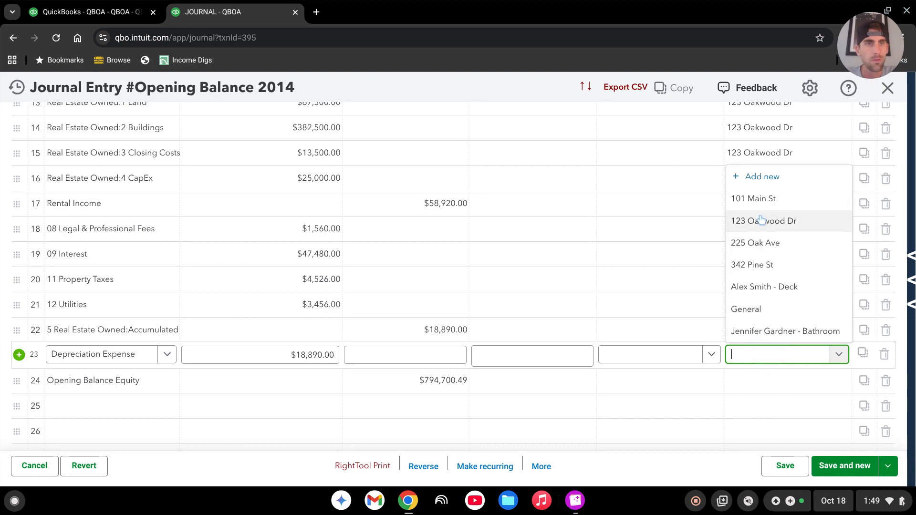
click(766, 230)
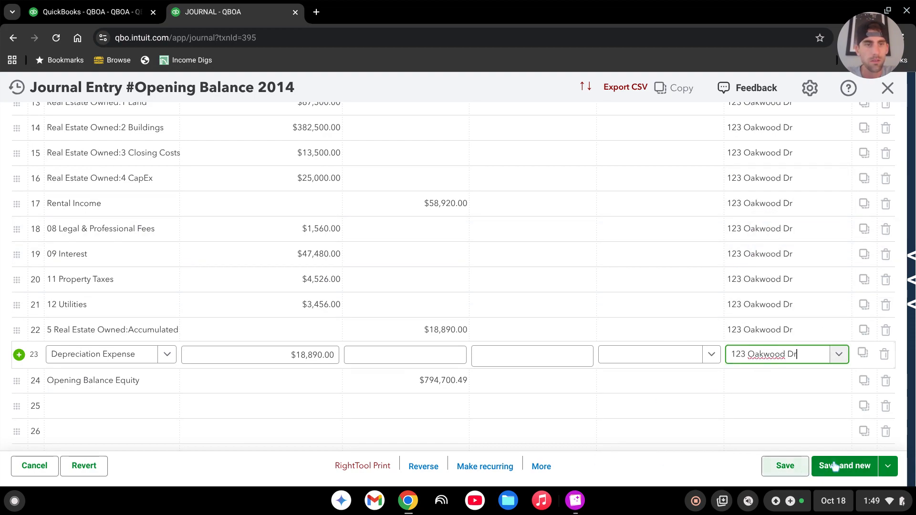
click(789, 473)
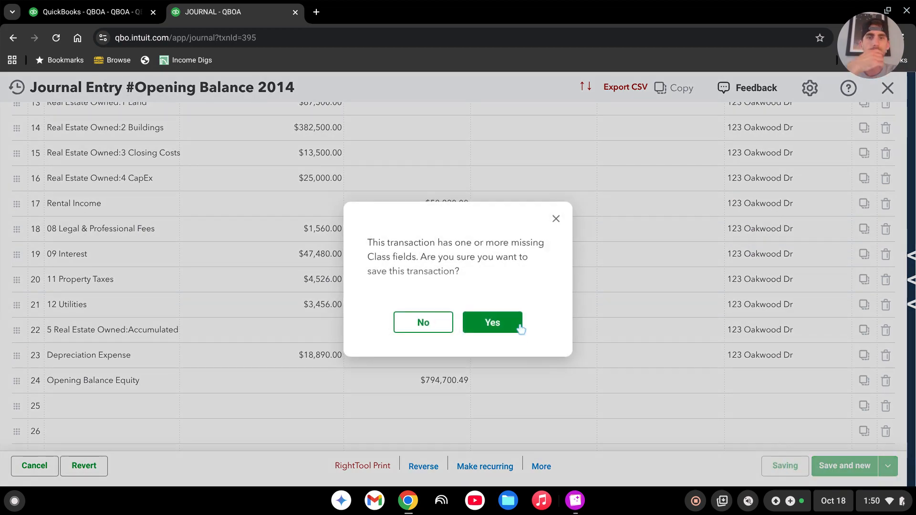
click(491, 323)
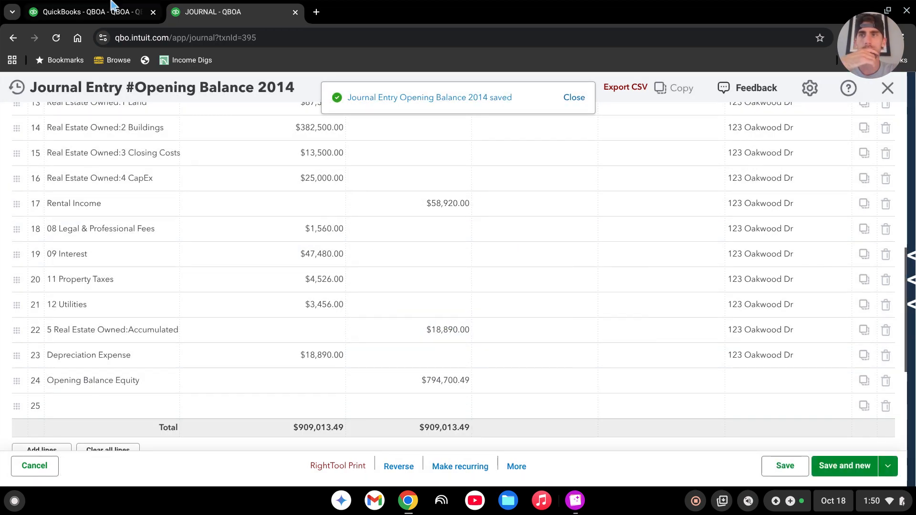
Refresh the 2014 balance sheet and review the fixed assets, accumulated depreciation, Opening Balance Equity and Retained Earnings.
click(78, 20)
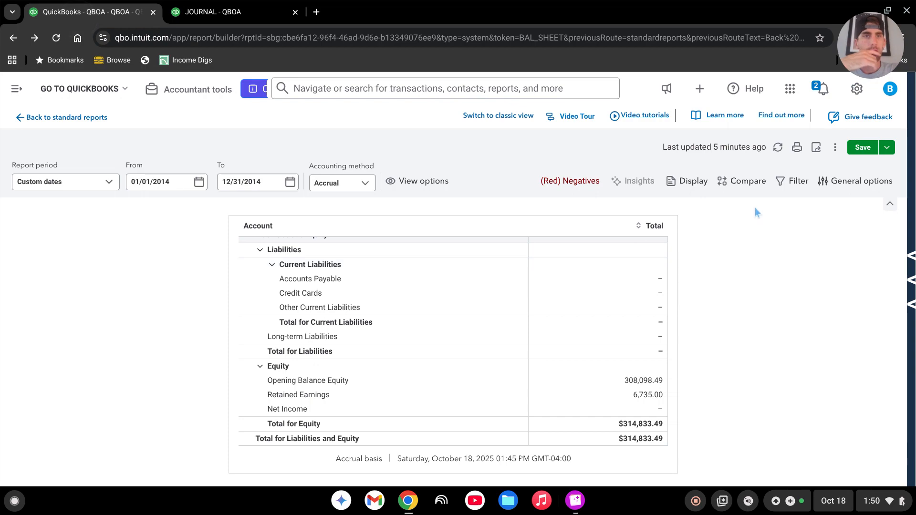
click(778, 148)
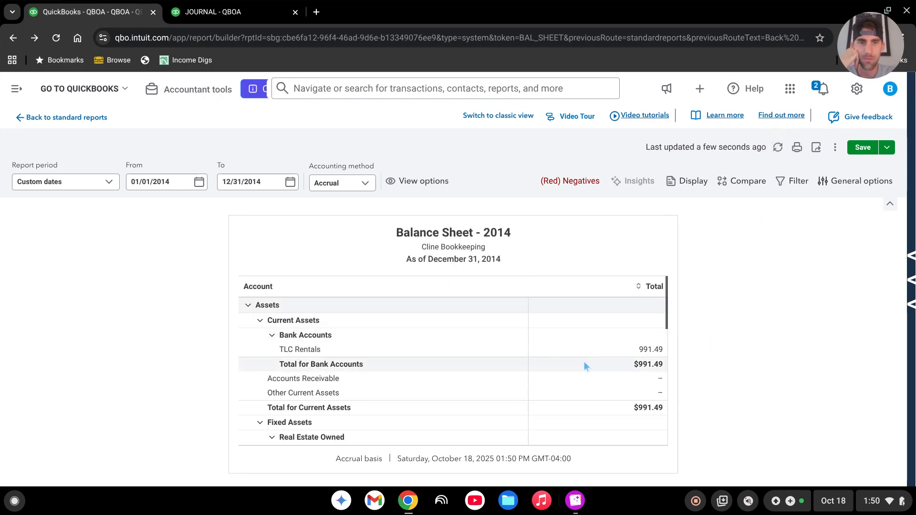
scroll(584, 361, down, 3)
scroll(586, 352, down, 3)
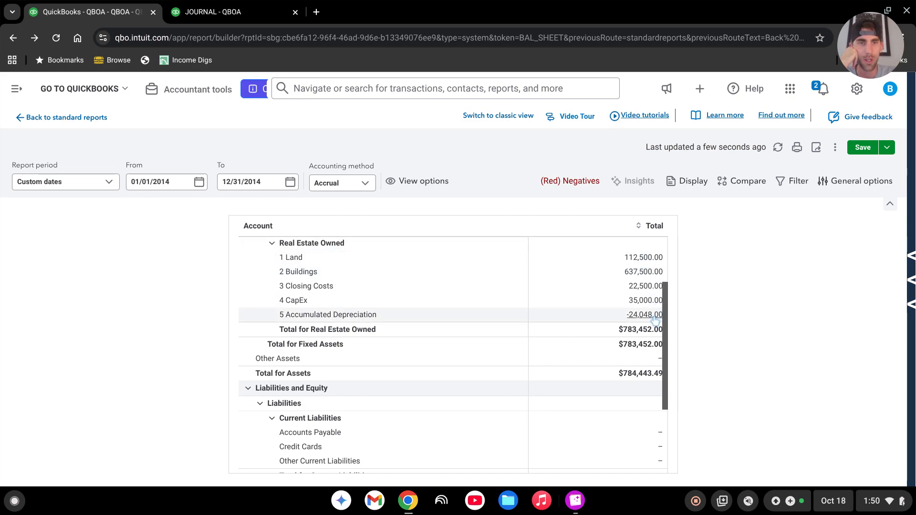
scroll(561, 291, down, 3)
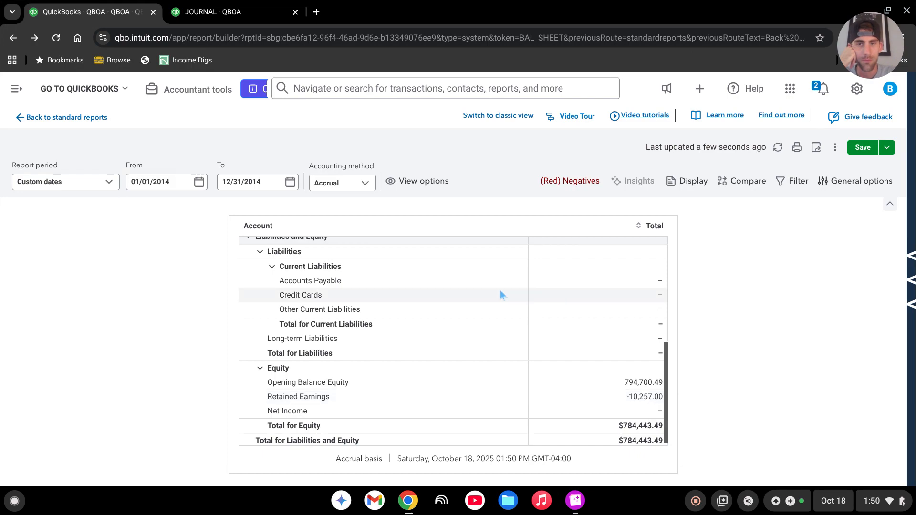
scroll(527, 407, up, 5)
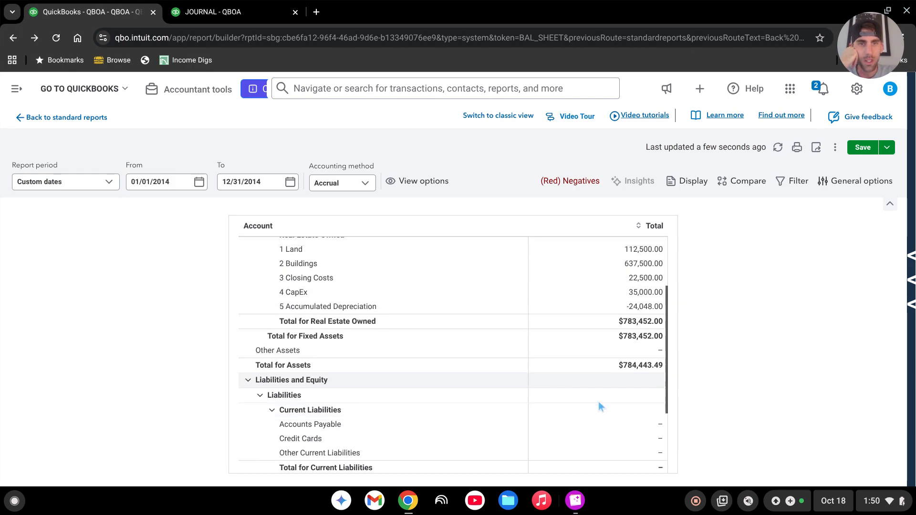
scroll(597, 382, up, 2)
scroll(584, 364, down, 5)
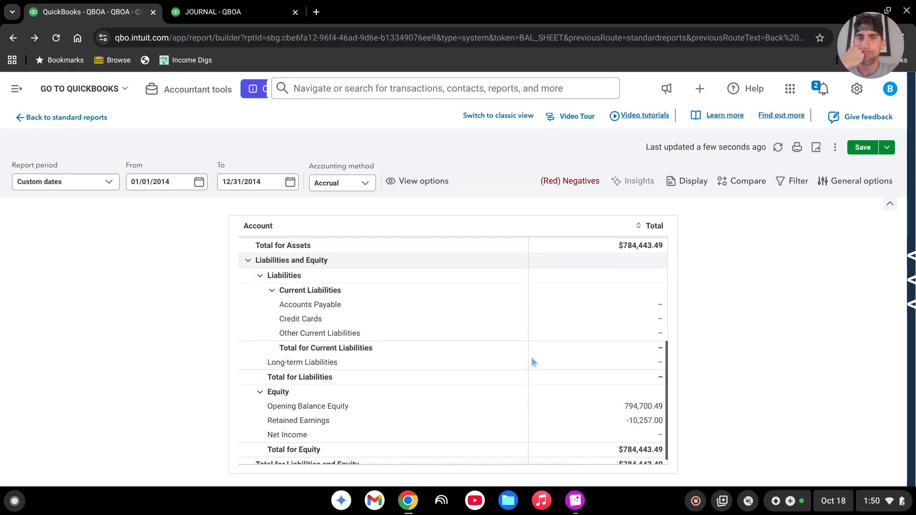
scroll(519, 355, down, 1)
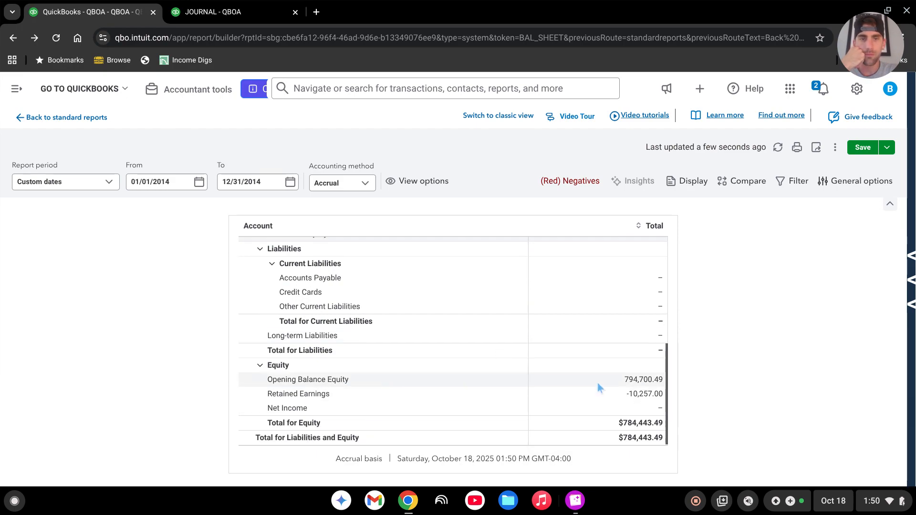
scroll(580, 377, up, 10)
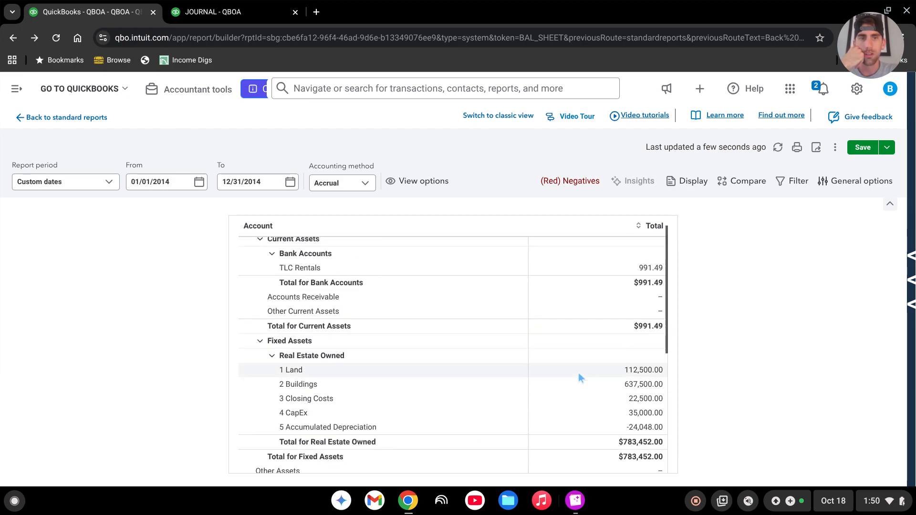
Display the balance sheet columns by Class and review each property's assets and retained earnings.
click(682, 182)
click(783, 310)
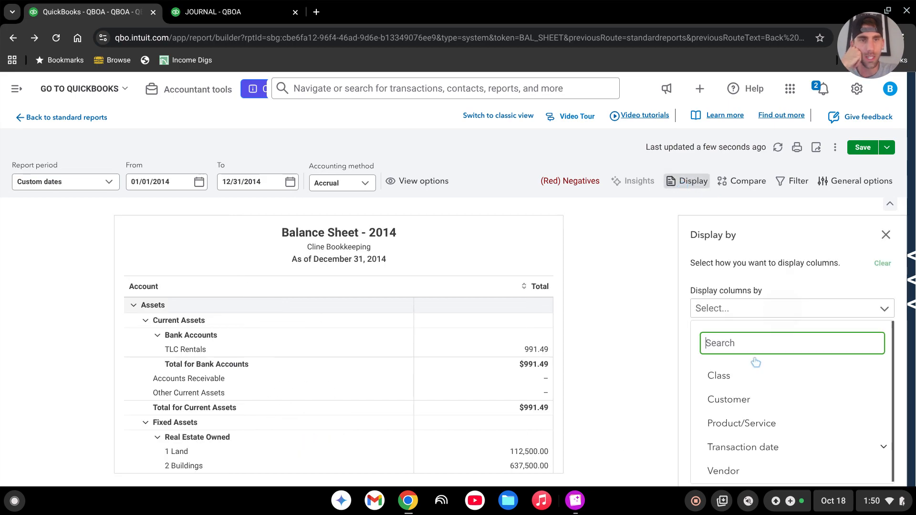
click(744, 375)
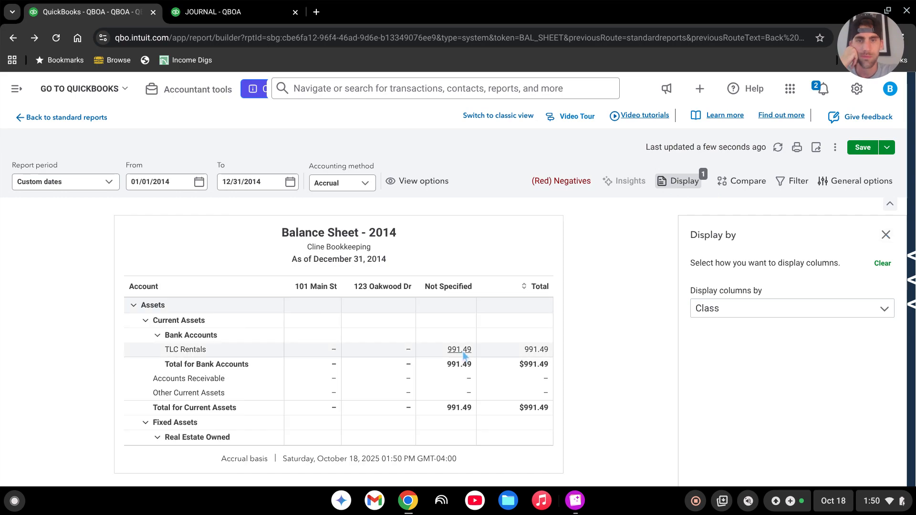
scroll(380, 304, down, 4)
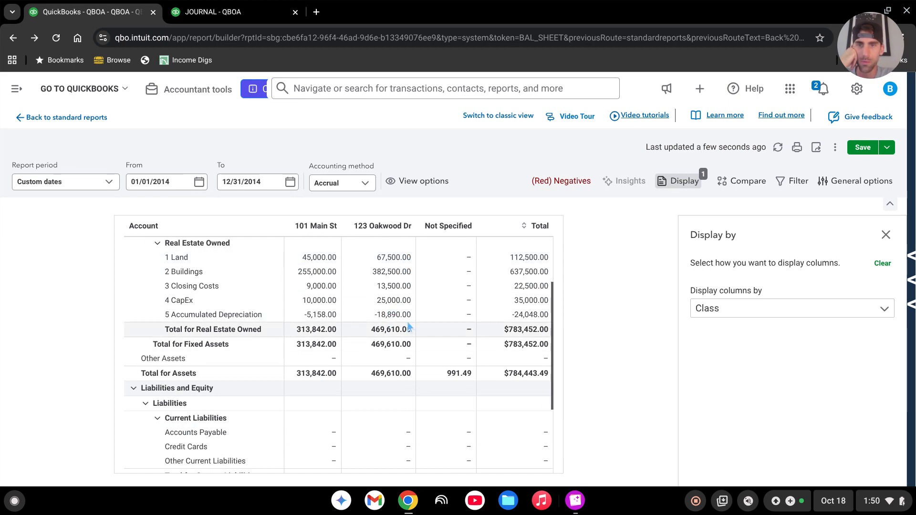
scroll(409, 325, down, 2)
scroll(409, 313, down, 2)
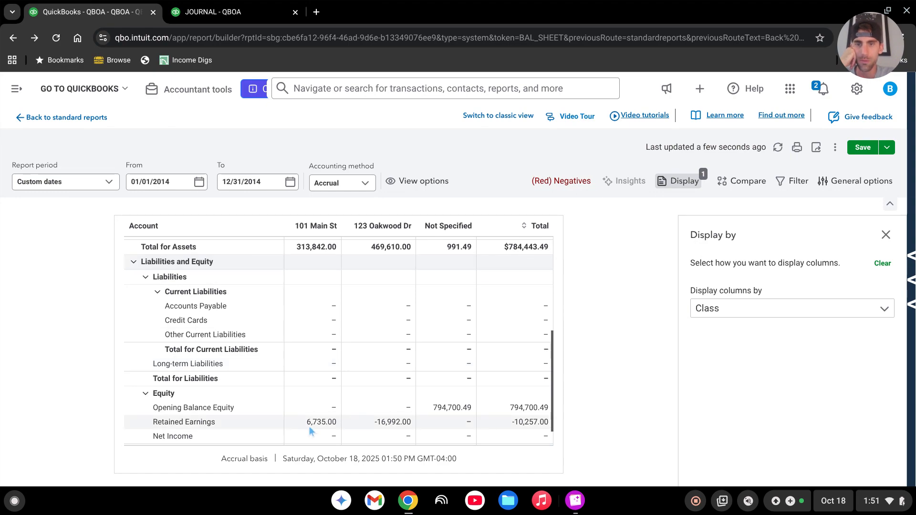
scroll(401, 355, up, 1)
scroll(399, 357, up, 2)
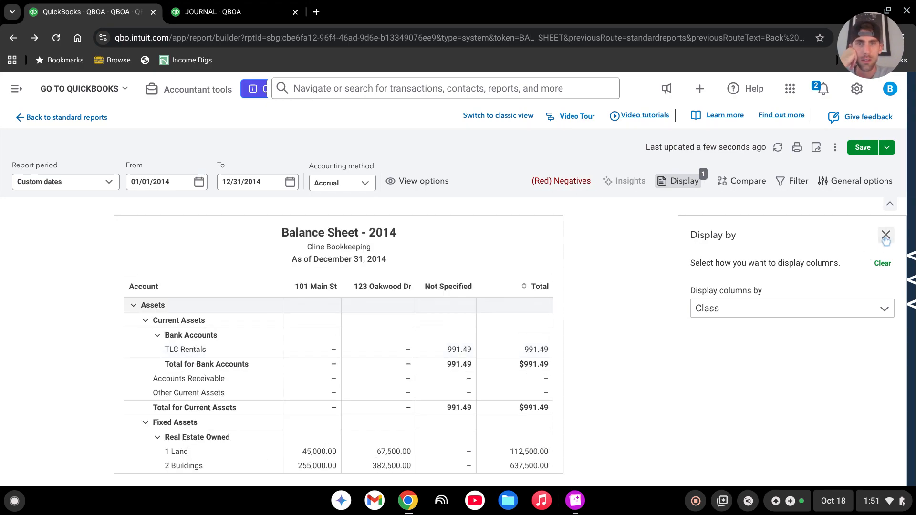
Clear the Class column grouping from the balance sheet and examine its equity section.
click(882, 263)
click(886, 236)
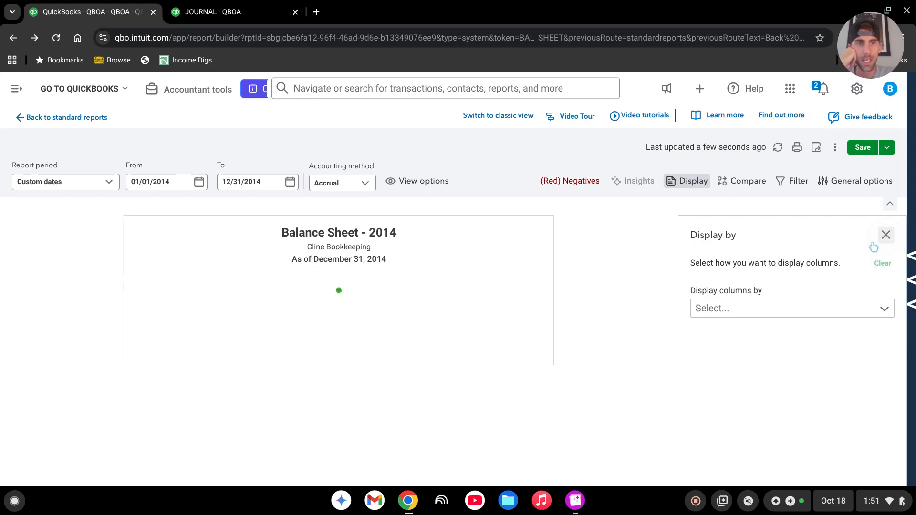
scroll(490, 319, down, 2)
scroll(491, 319, down, 5)
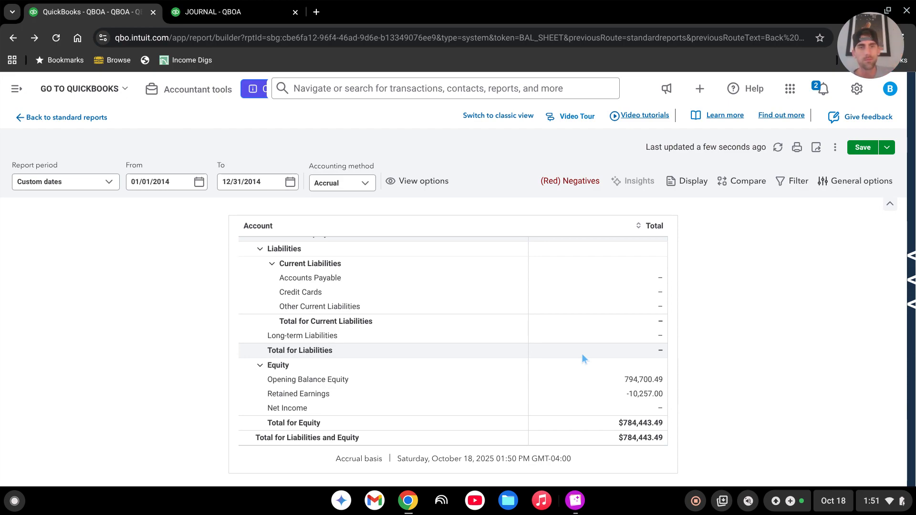
Create a new journal entry dated 01/01/2014 with the journal number "OB to RE".
click(18, 90)
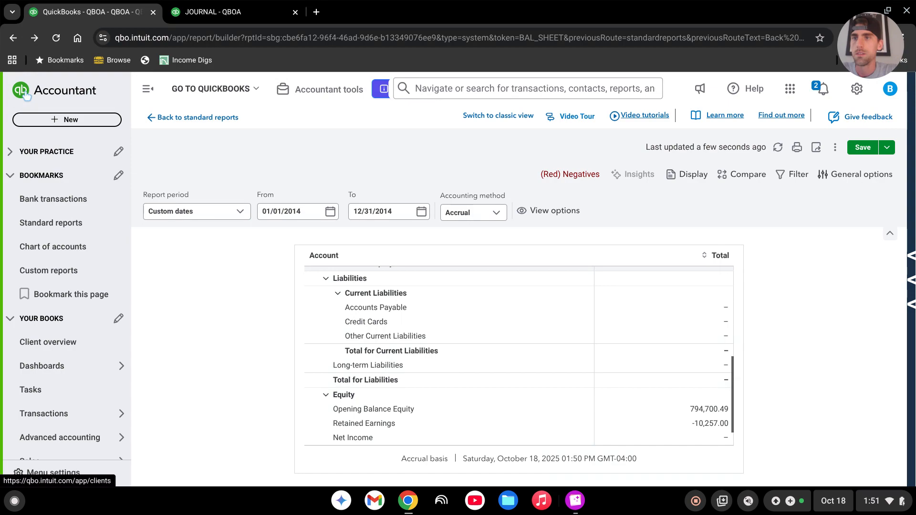
click(71, 119)
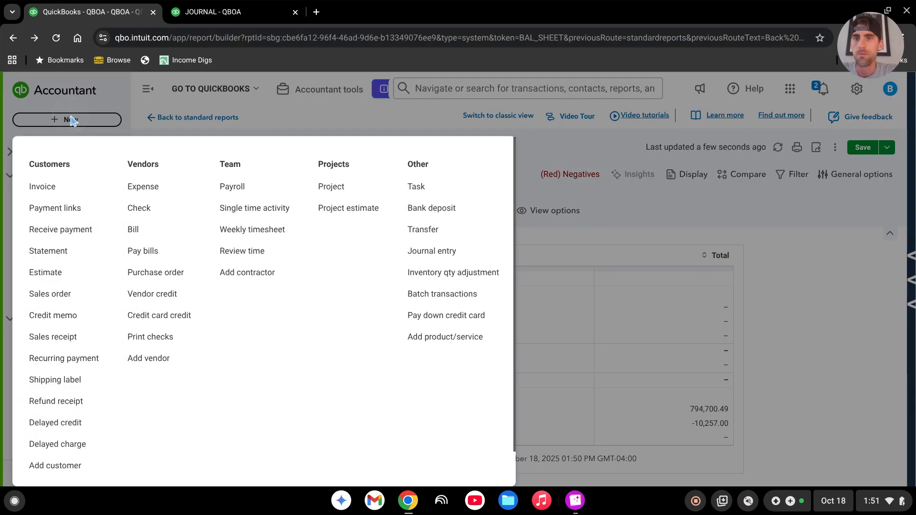
click(439, 255)
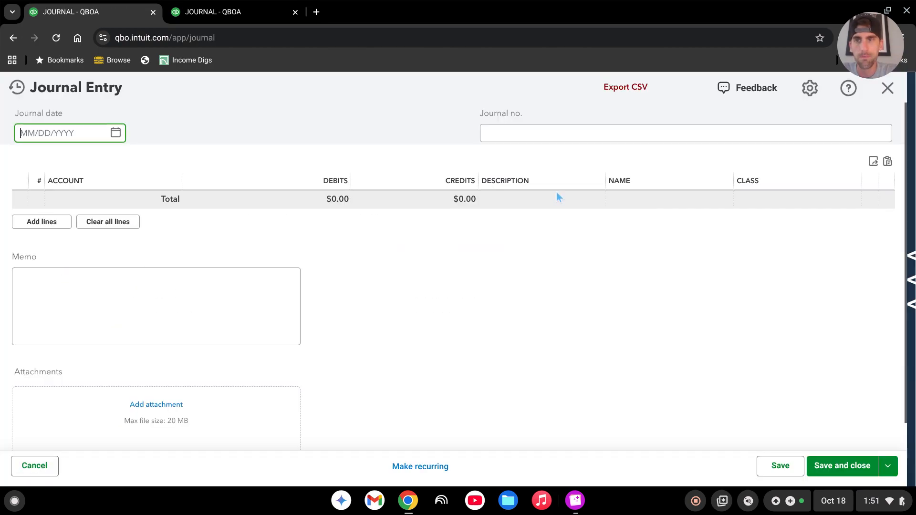
triple_click(76, 133)
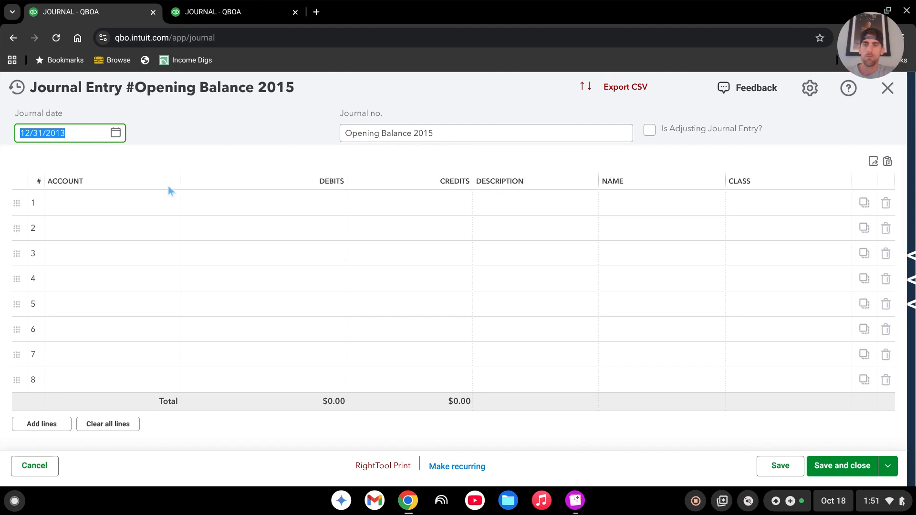
text(1/1/)
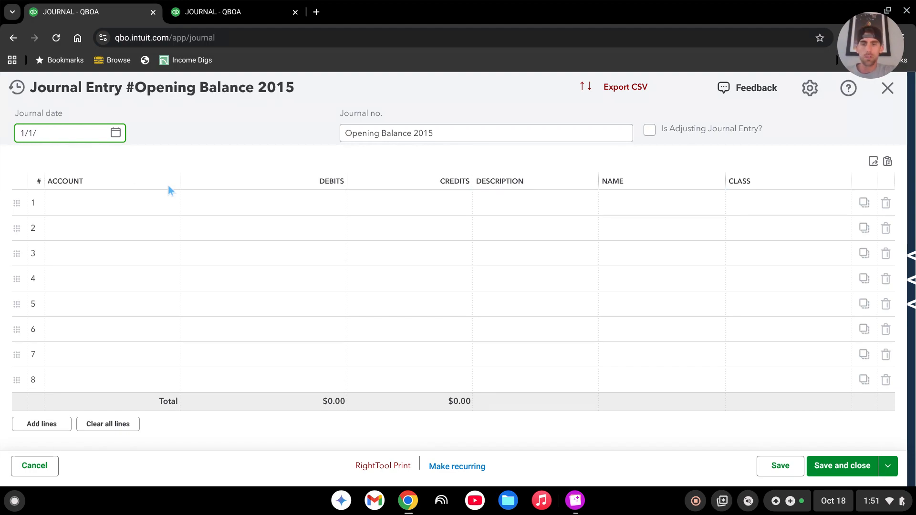
text(2014)
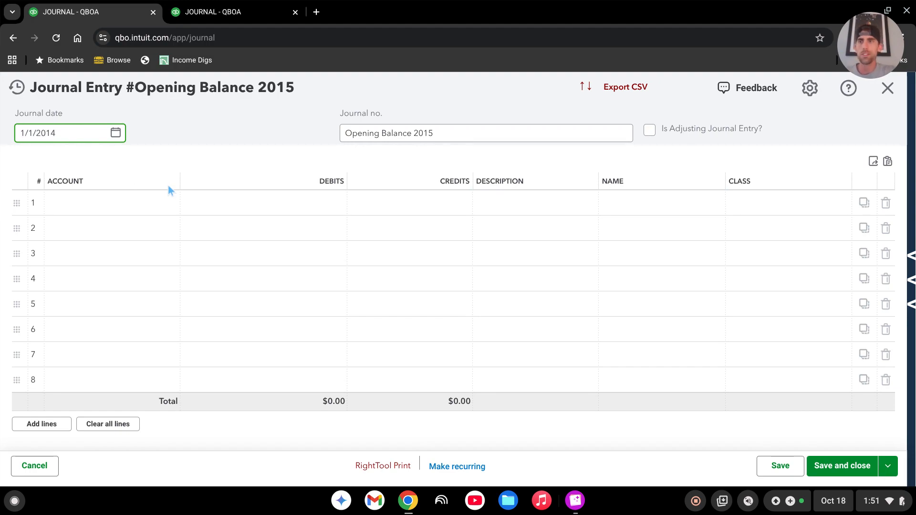
drag(435, 132, 320, 137)
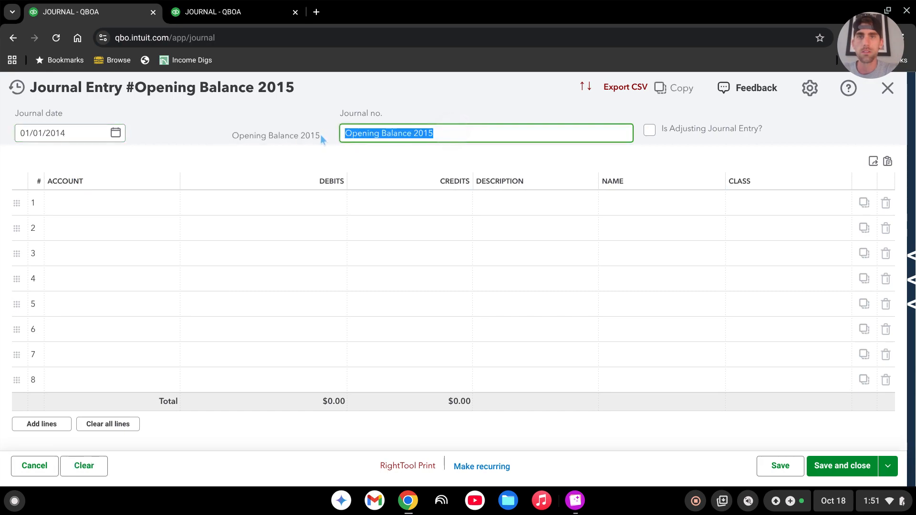
text(O)
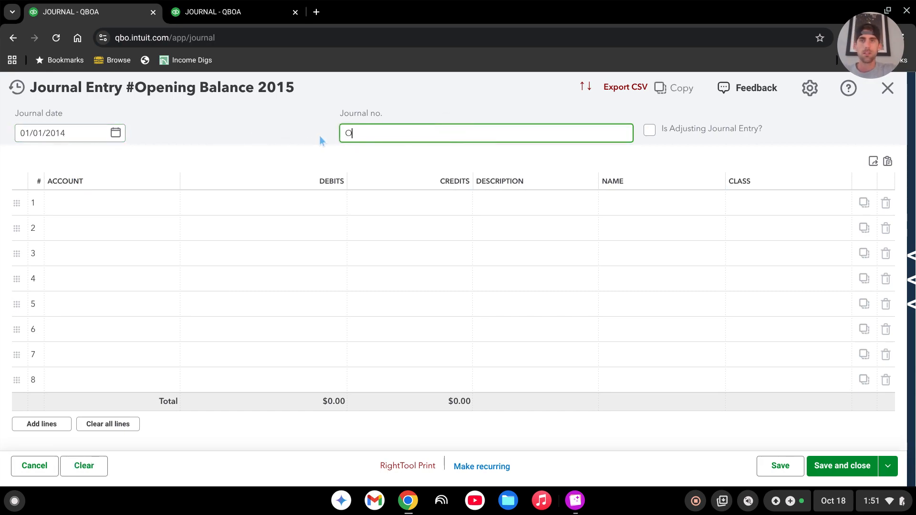
text(B to)
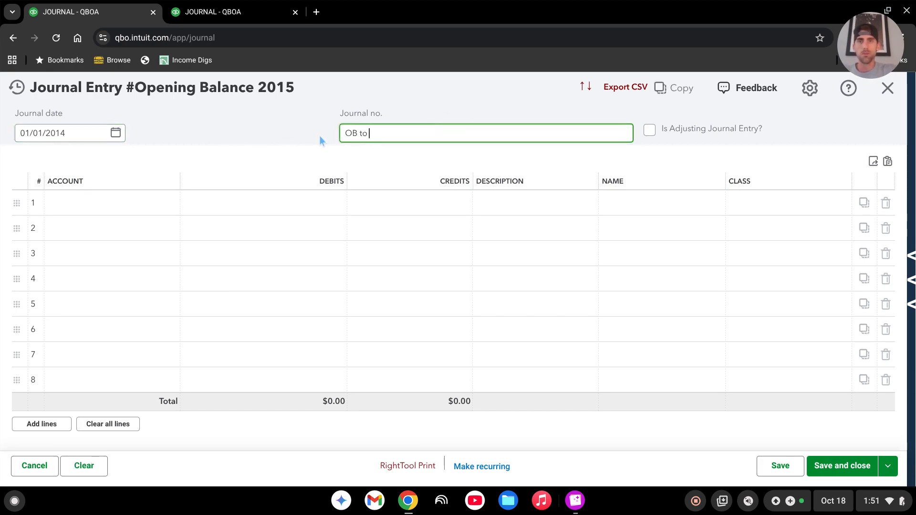
text( RE)
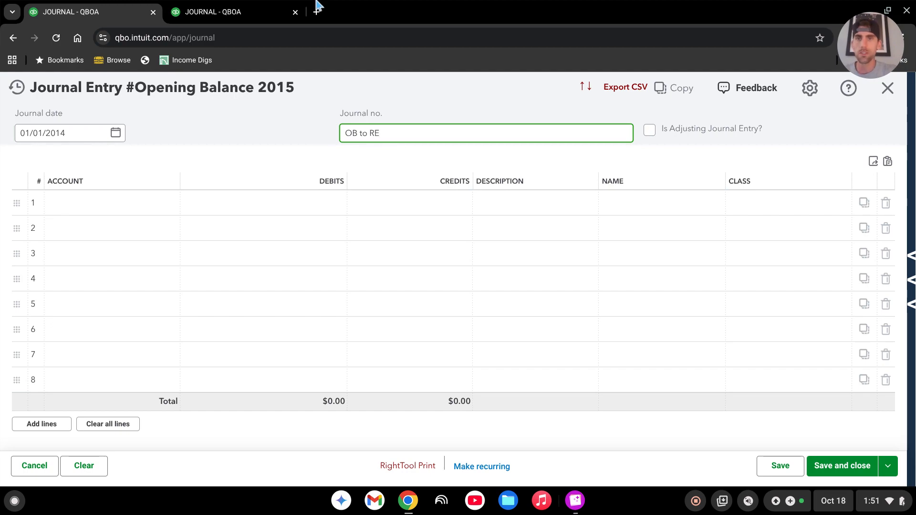
On line 1, debit Opening Balance Equity for 794,700.49.
click(135, 199)
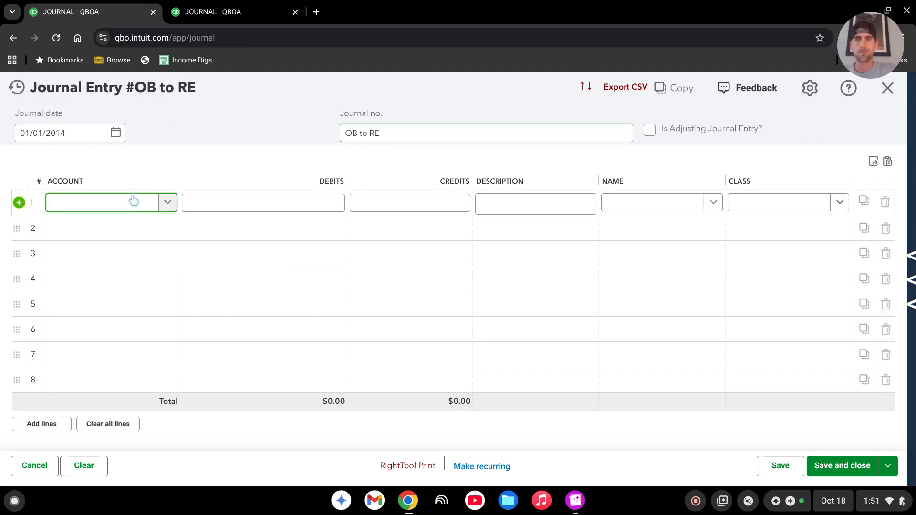
text(open)
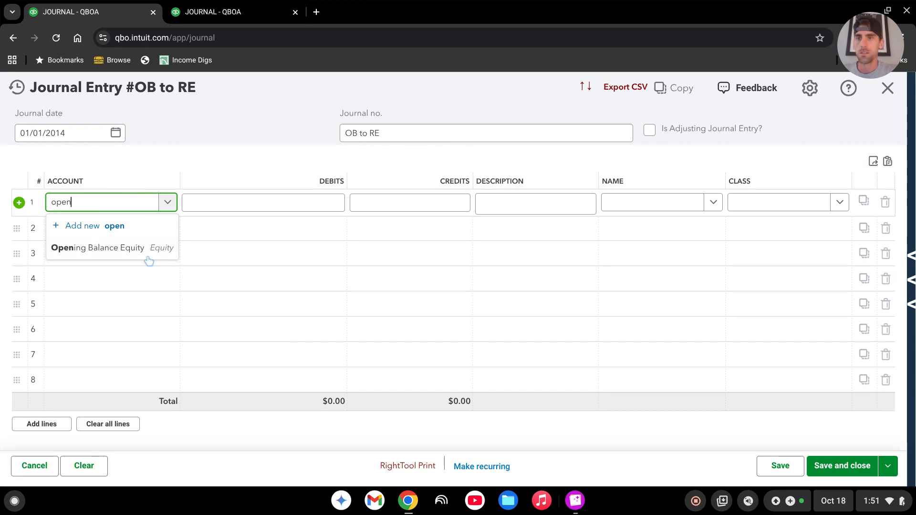
click(155, 248)
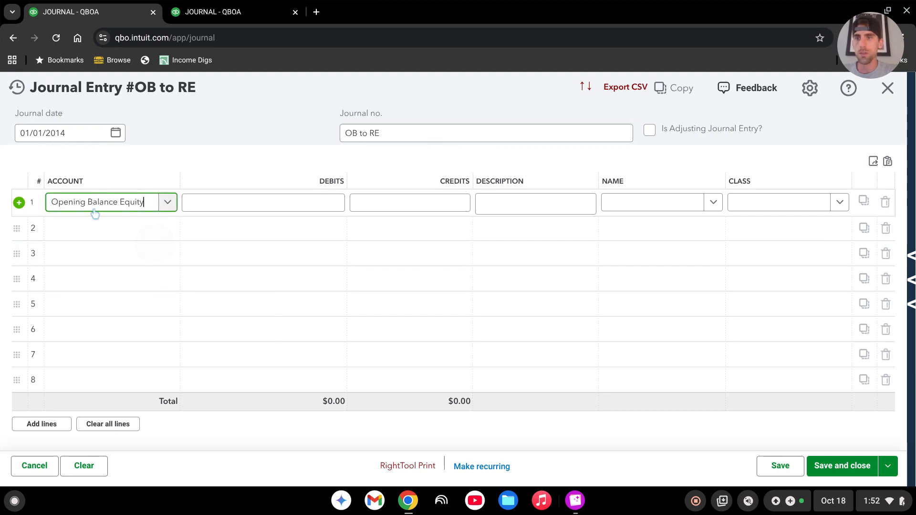
click(316, 205)
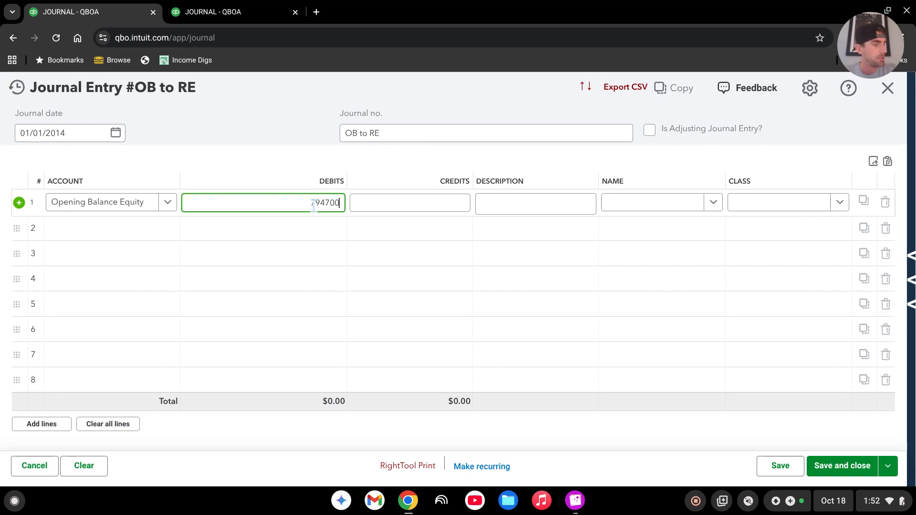
text(.49)
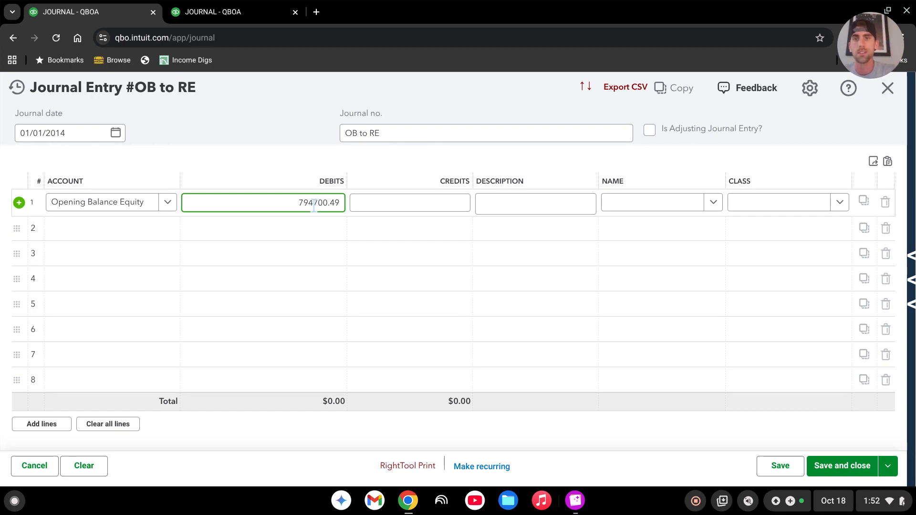
Credit Retained Earnings for $794,700.49 on line 2, then save and close the journal entry without assigning classes.
click(108, 234)
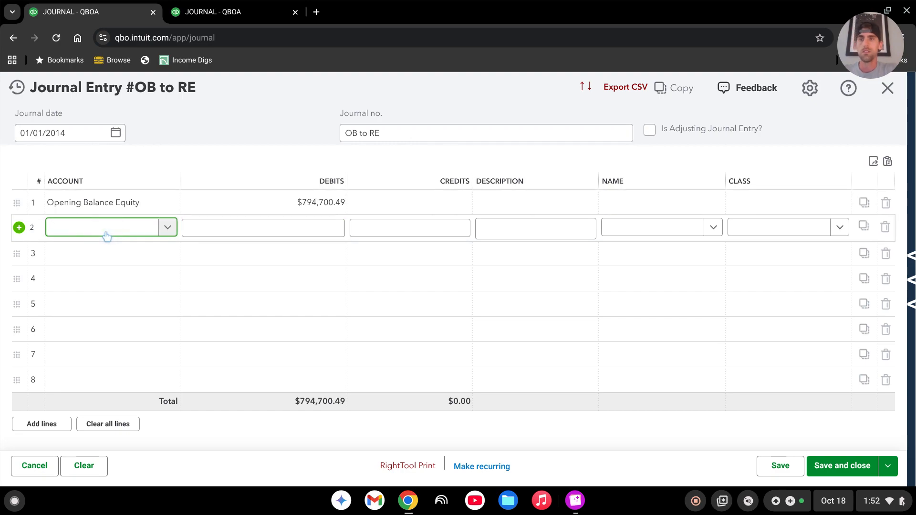
text(ret)
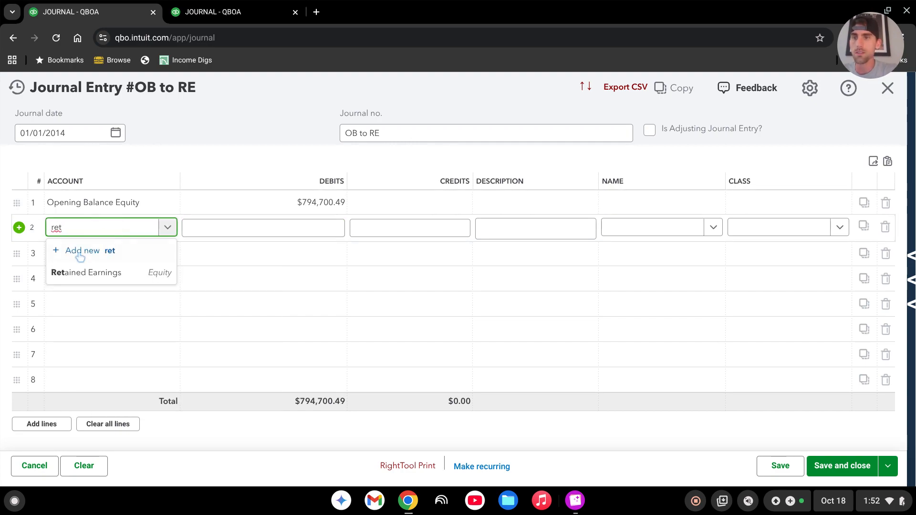
click(98, 271)
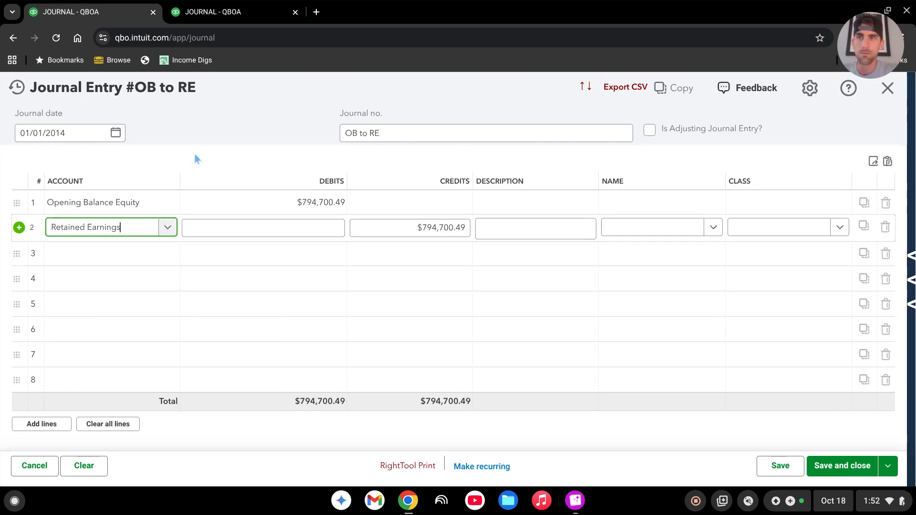
click(843, 466)
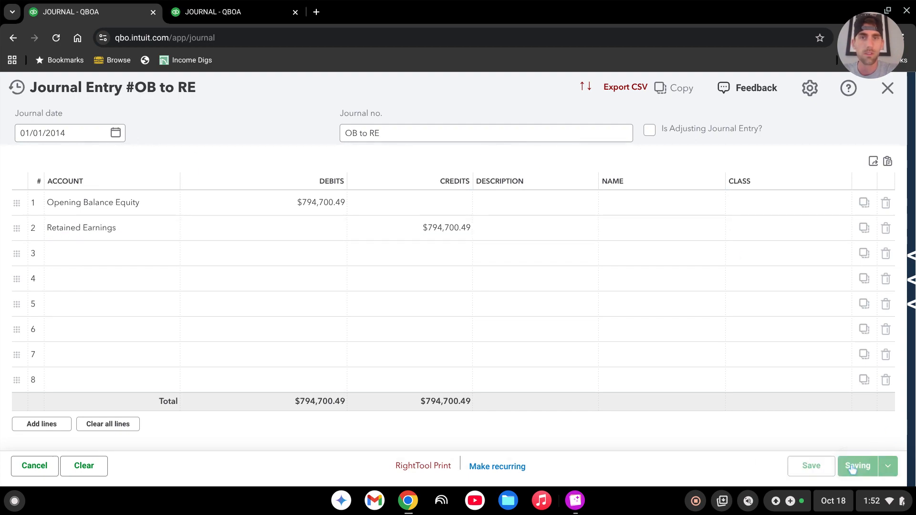
click(501, 323)
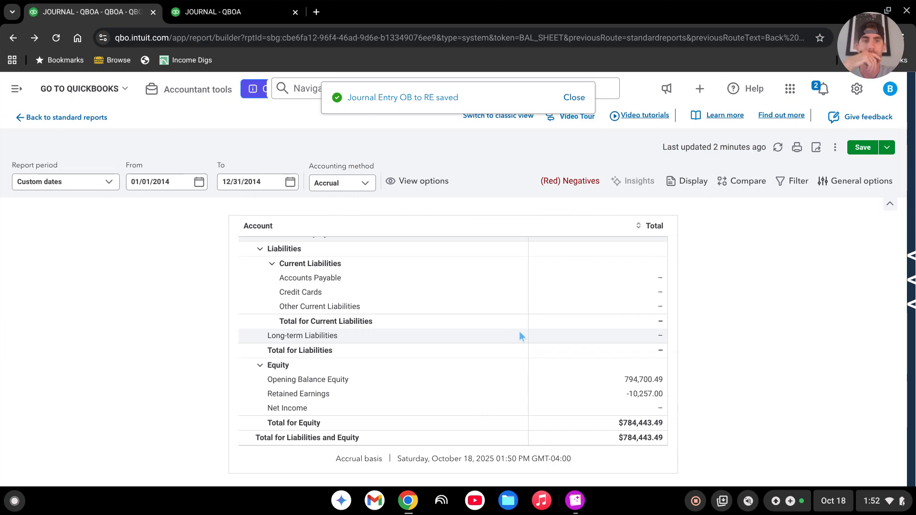
Refresh the 2014 balance sheet and review its assets, liabilities, Opening Balance Equity and Retained Earnings.
click(778, 147)
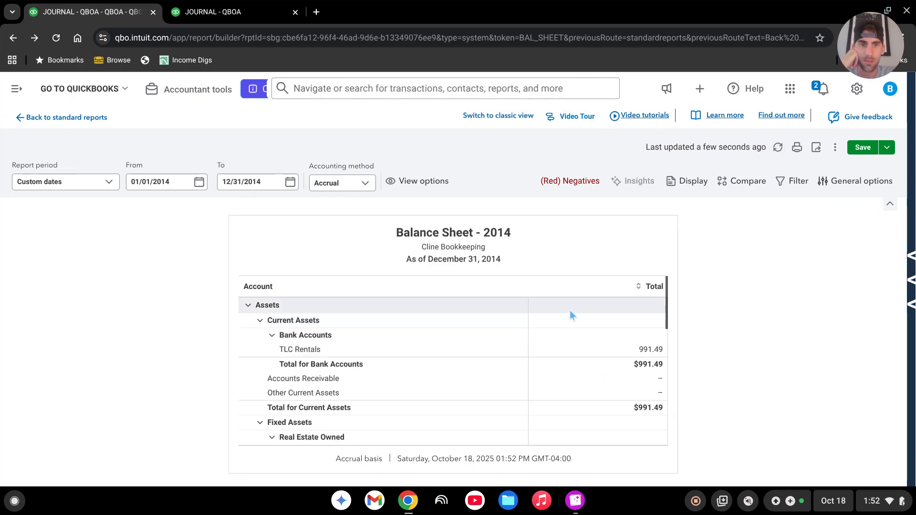
scroll(570, 315, down, 10)
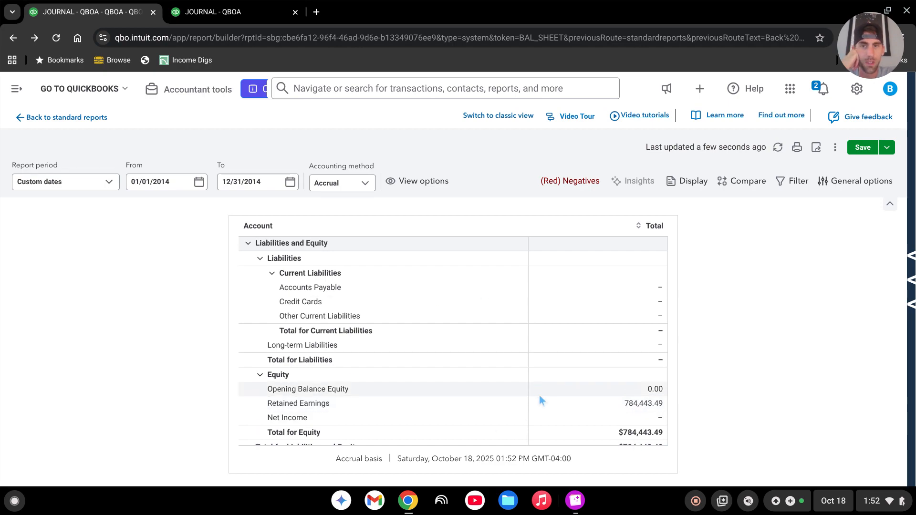
scroll(522, 403, up, 2)
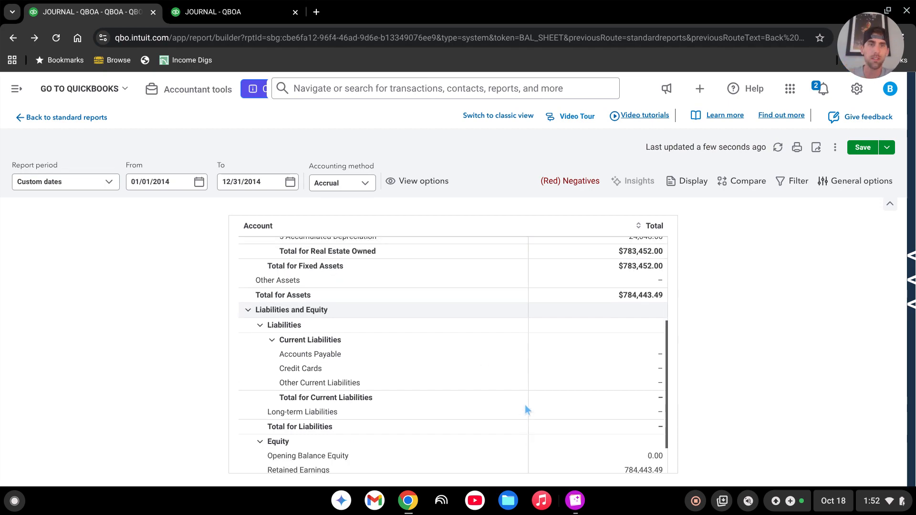
scroll(542, 420, up, 2)
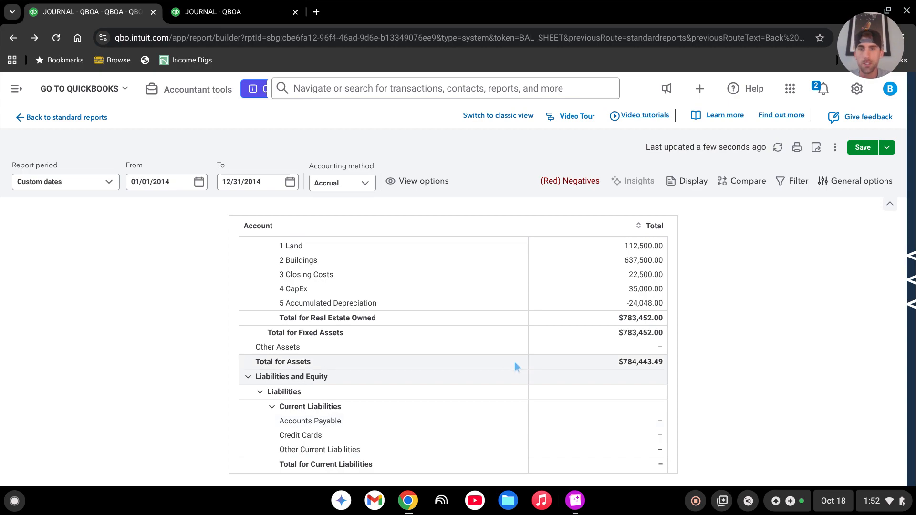
scroll(563, 382, up, 2)
scroll(601, 380, down, 4)
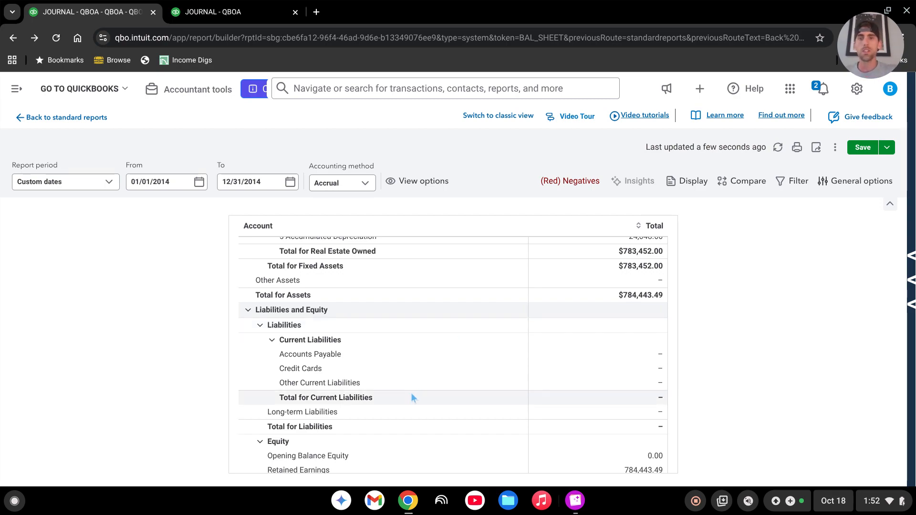
scroll(559, 392, down, 1)
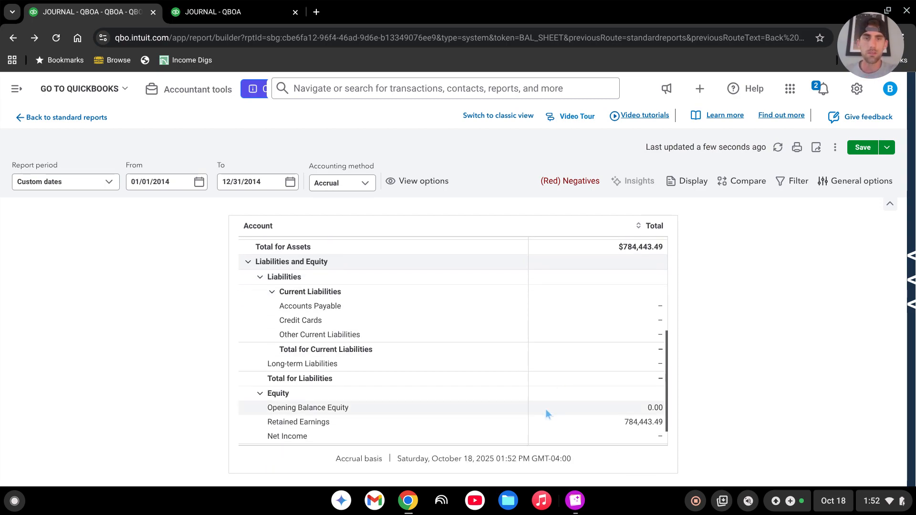
scroll(546, 409, up, 1)
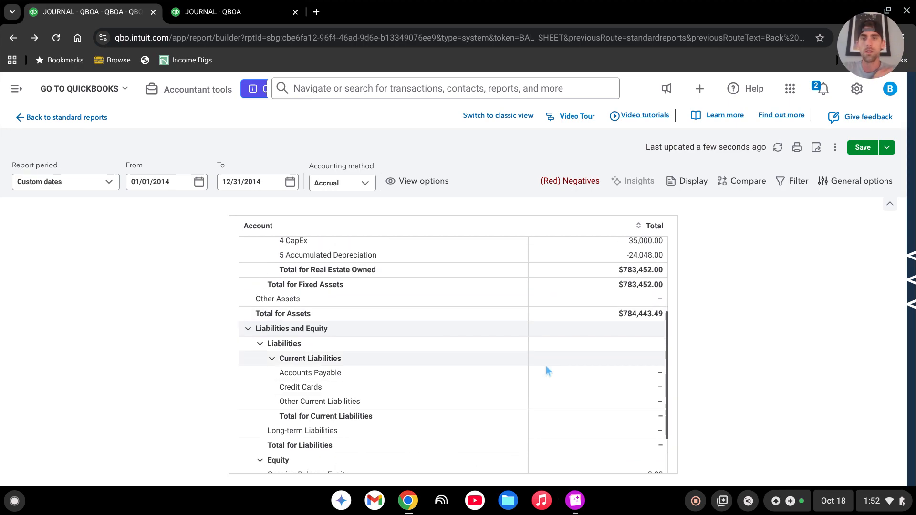
scroll(573, 384, up, 2)
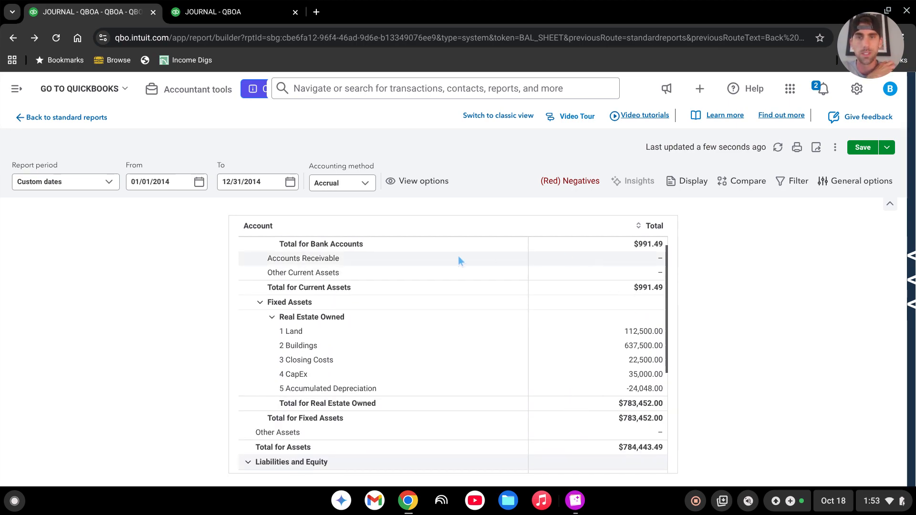
scroll(529, 288, down, 4)
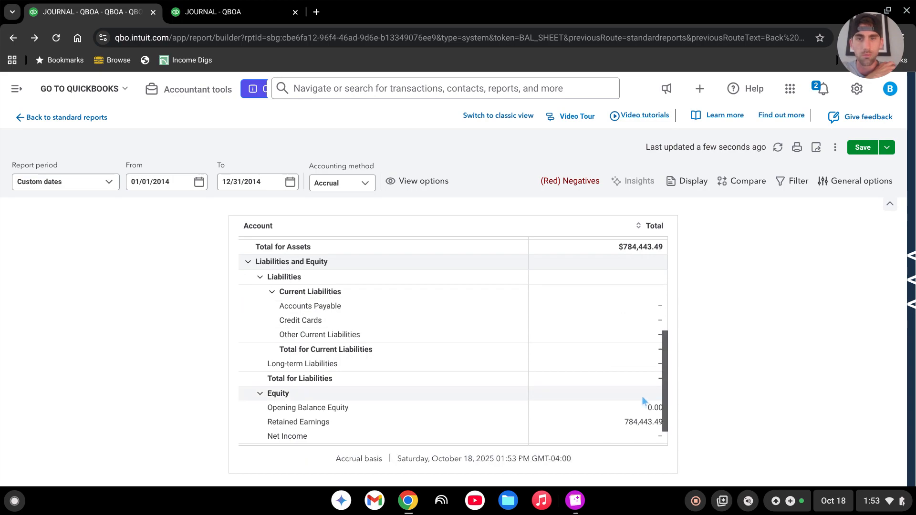
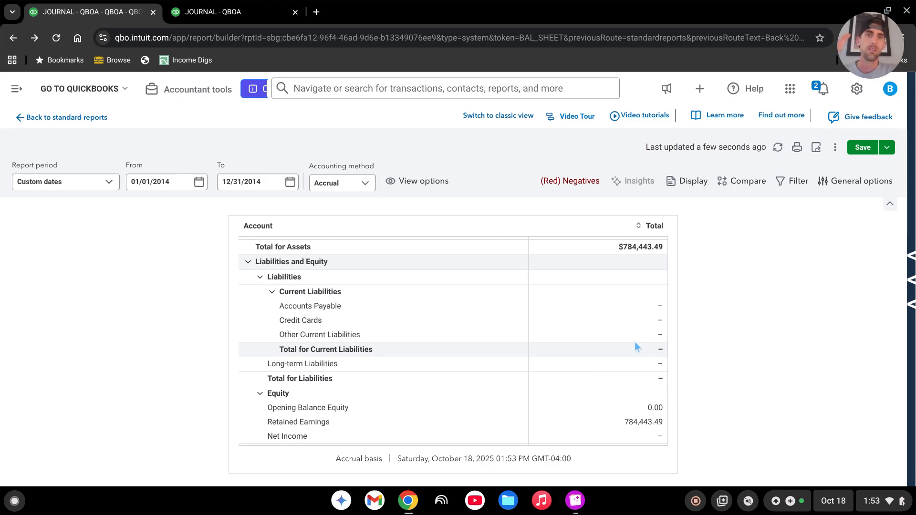
Compare total assets with total liabilities and equity on the 2014 balance sheet, checking the bank, fixed asset and equity lines.
scroll(561, 404, up, 2)
scroll(560, 404, up, 2)
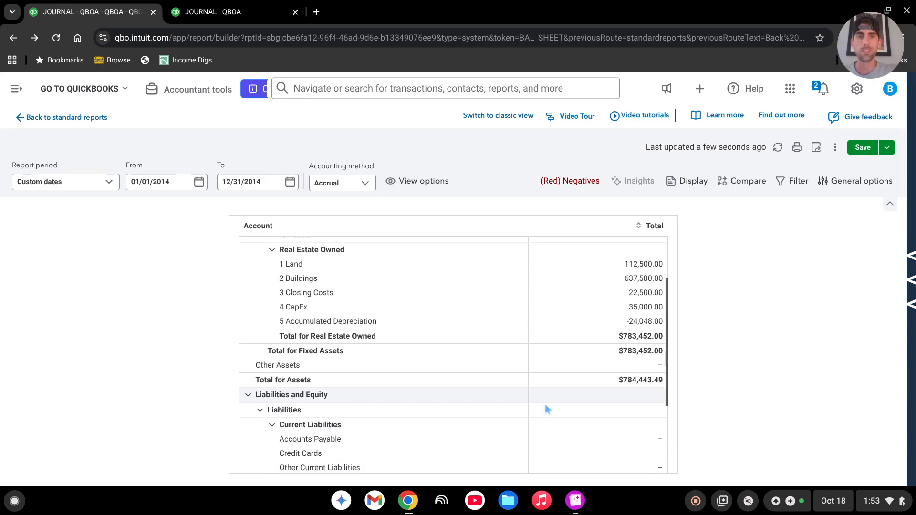
scroll(592, 404, up, 5)
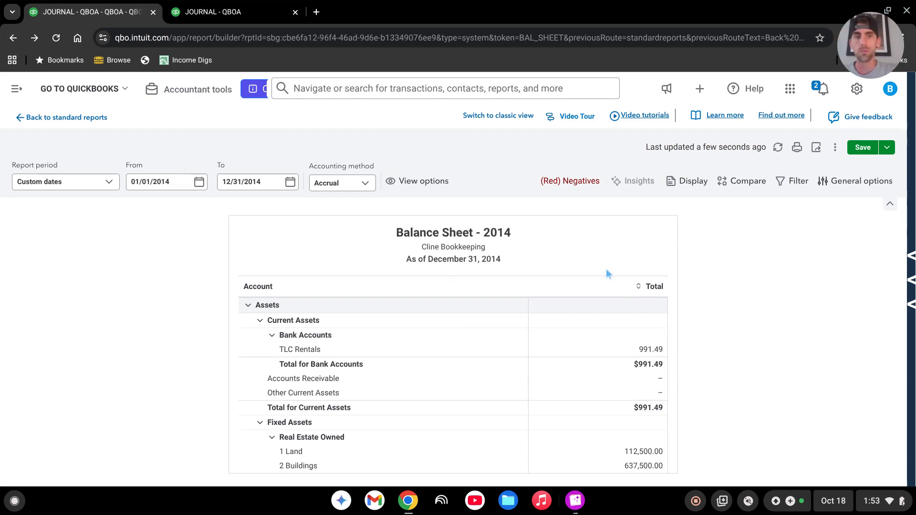
scroll(537, 353, down, 4)
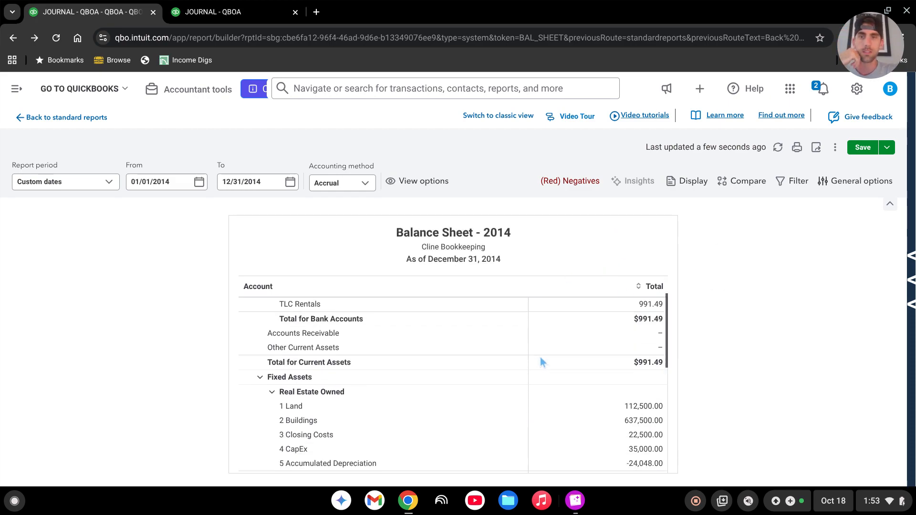
scroll(535, 361, down, 4)
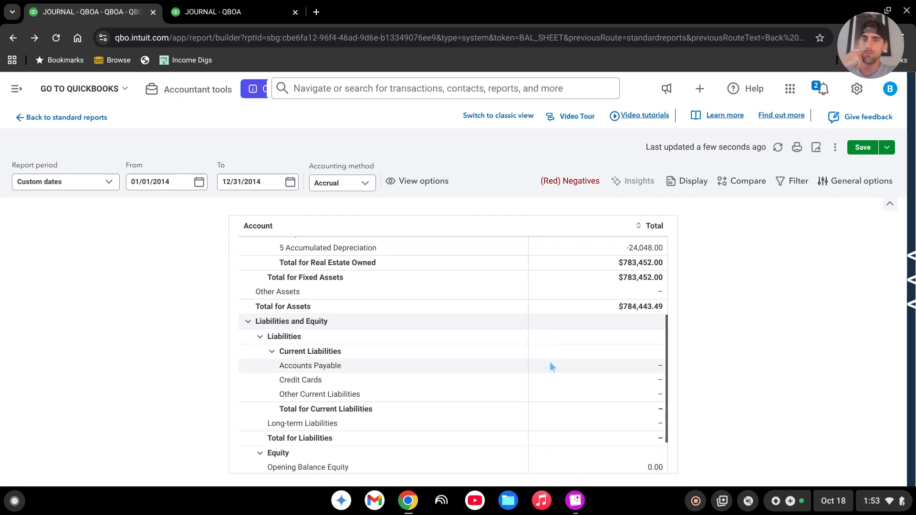
scroll(542, 345, down, 2)
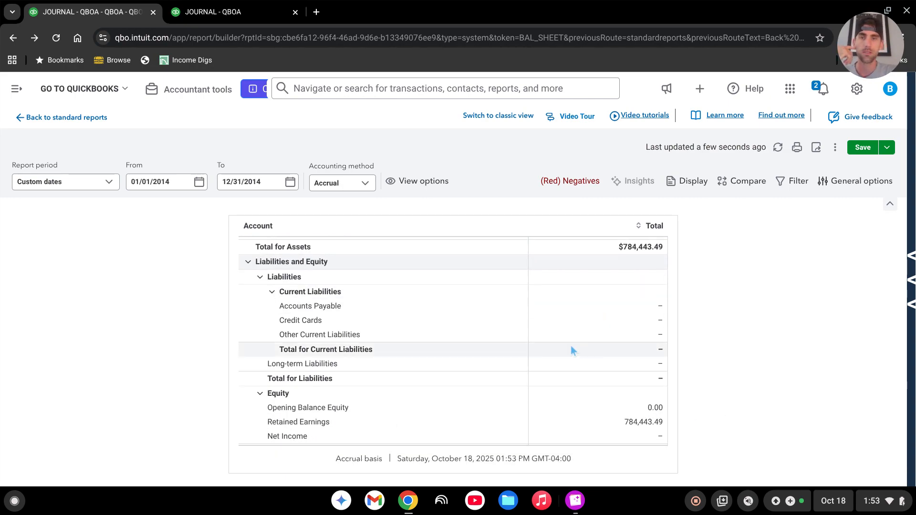
scroll(563, 346, down, 1)
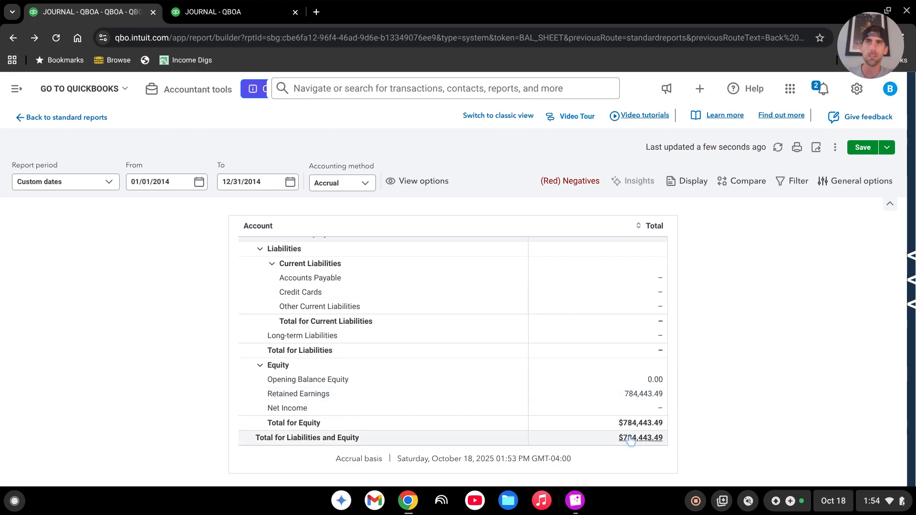
scroll(576, 355, up, 2)
scroll(582, 346, down, 1)
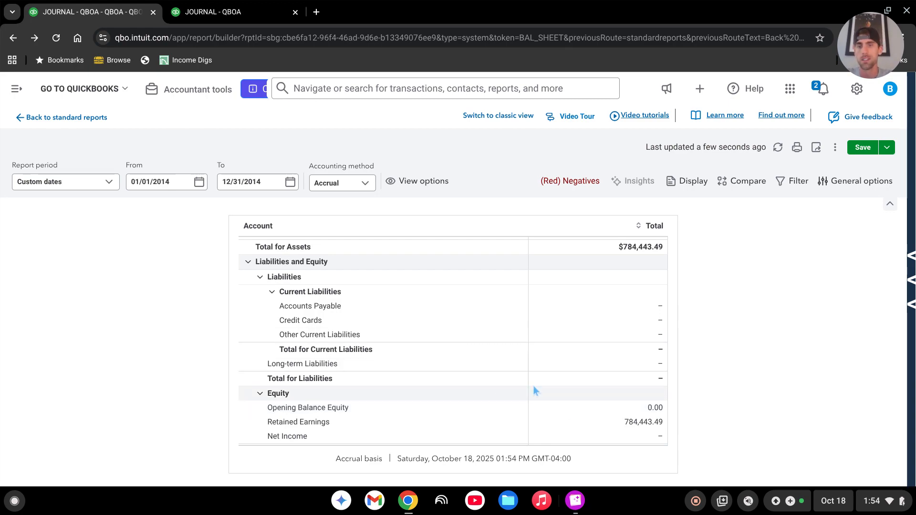
scroll(533, 382, down, 2)
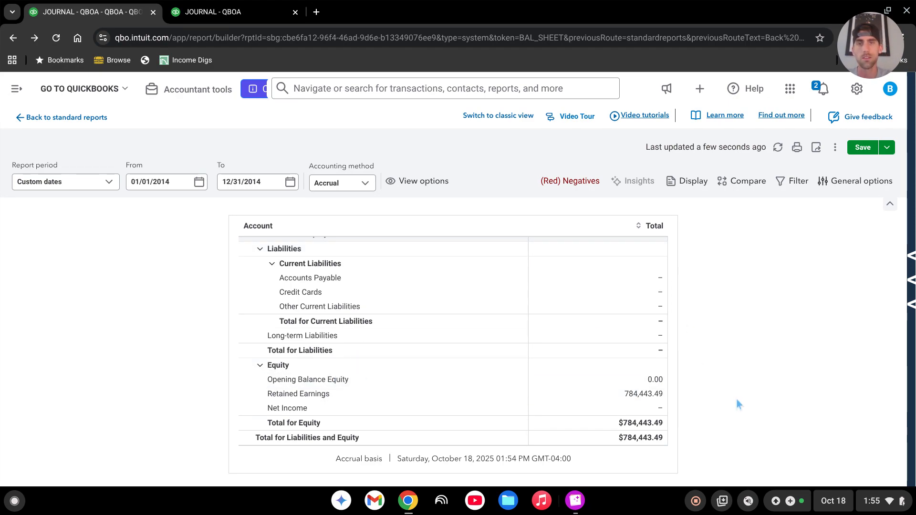
scroll(525, 406, up, 5)
scroll(523, 412, up, 3)
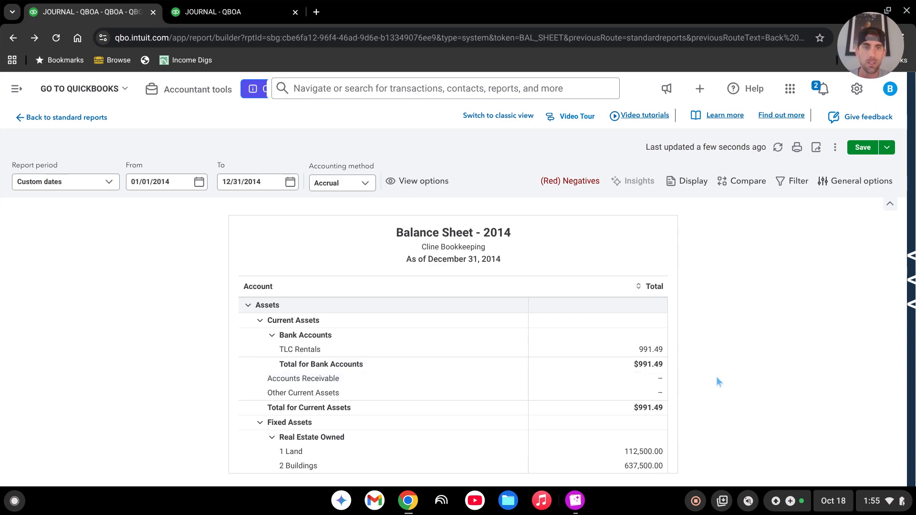
scroll(538, 368, down, 3)
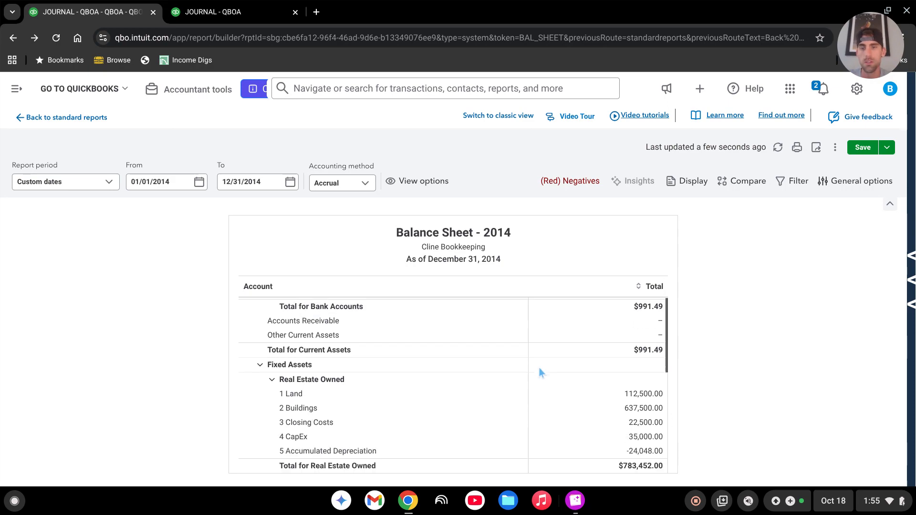
scroll(539, 367, down, 1)
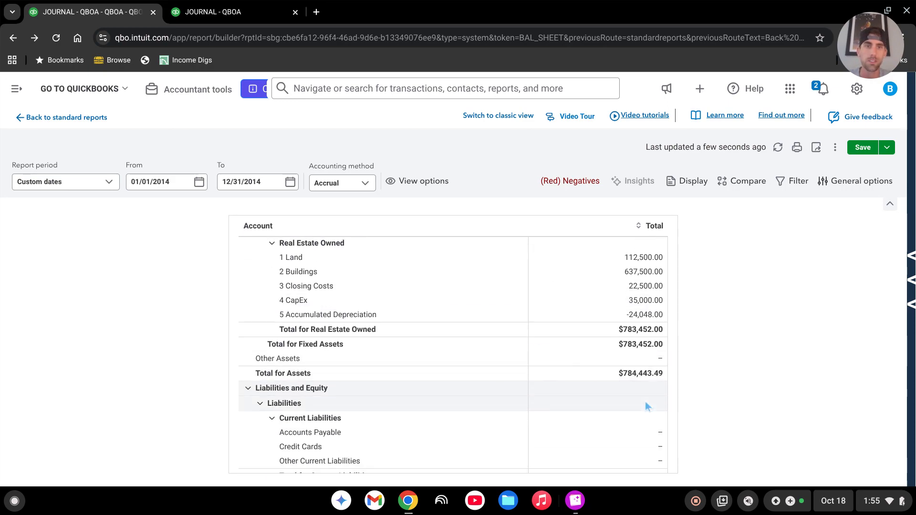